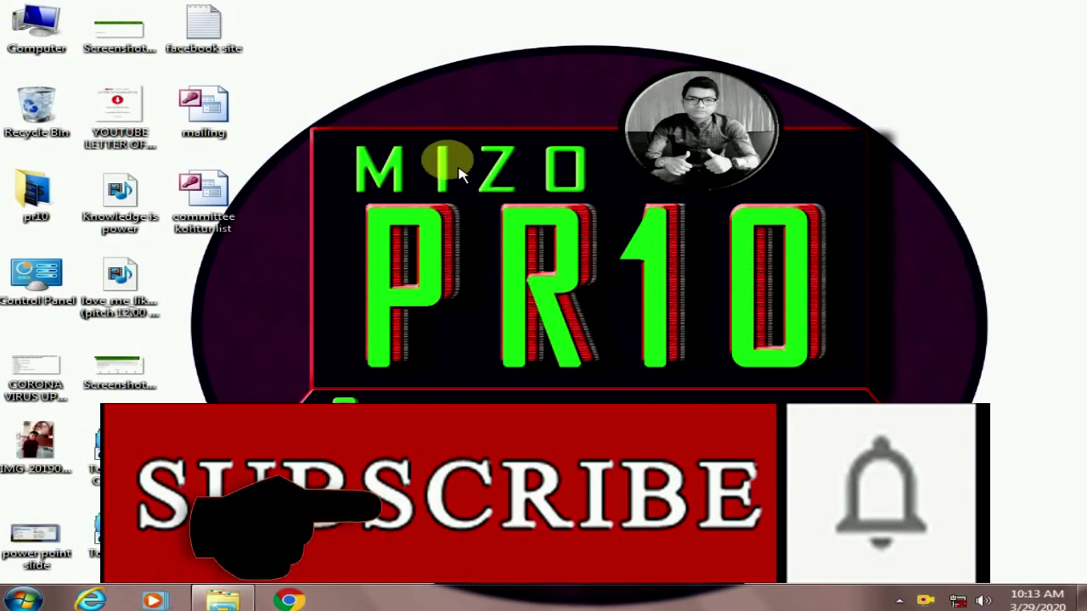
- Refresh the desktop and dismiss the taskbar's recent folders list
right_click(439, 164)
left_click(390, 179)
right_click(399, 165)
left_click(429, 209)
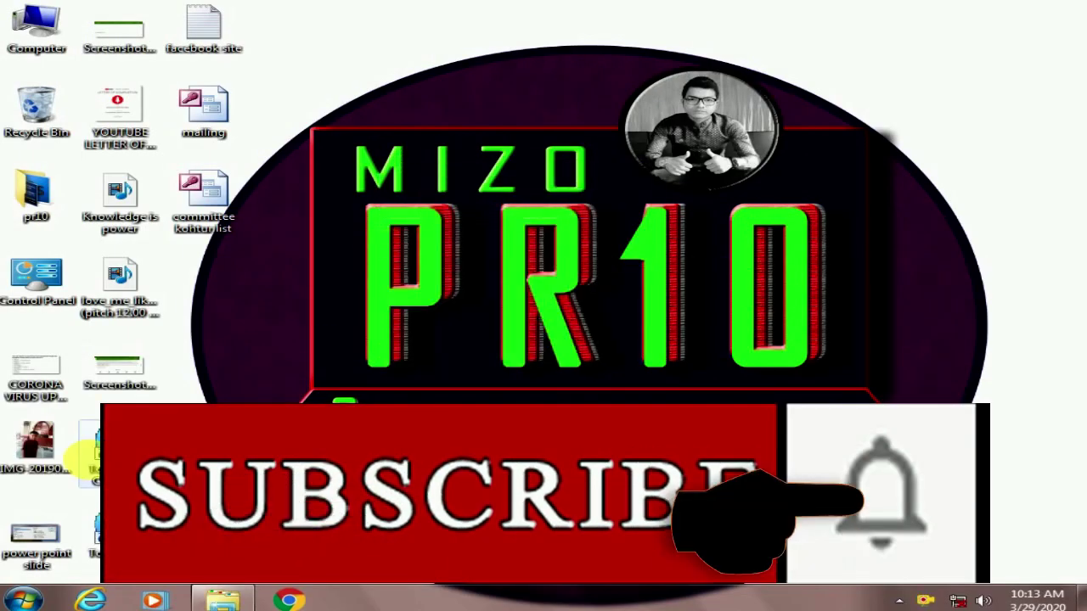
right_click(222, 600)
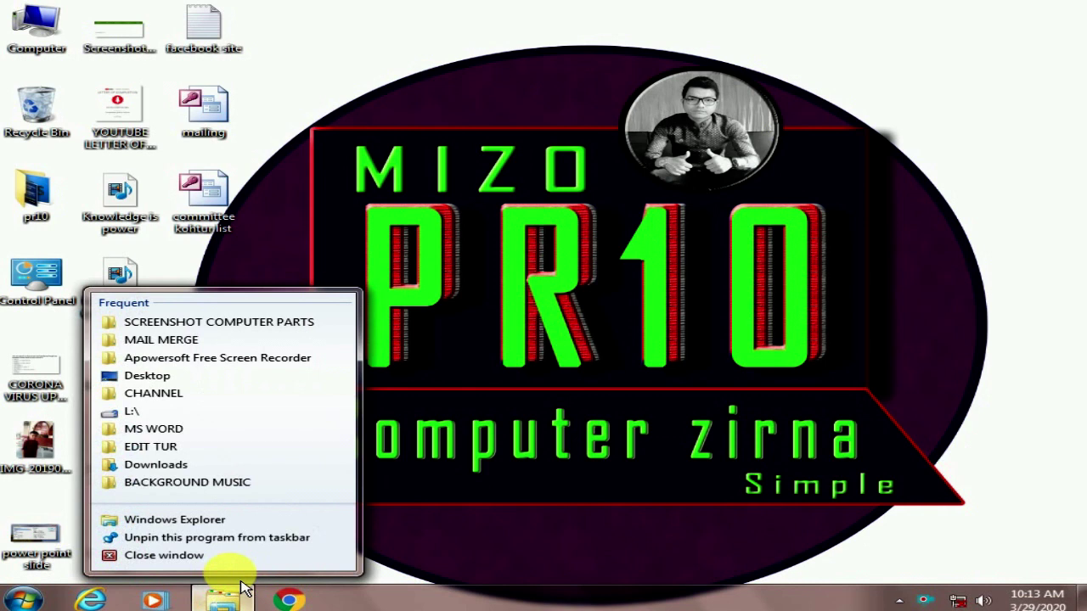
left_click(235, 567)
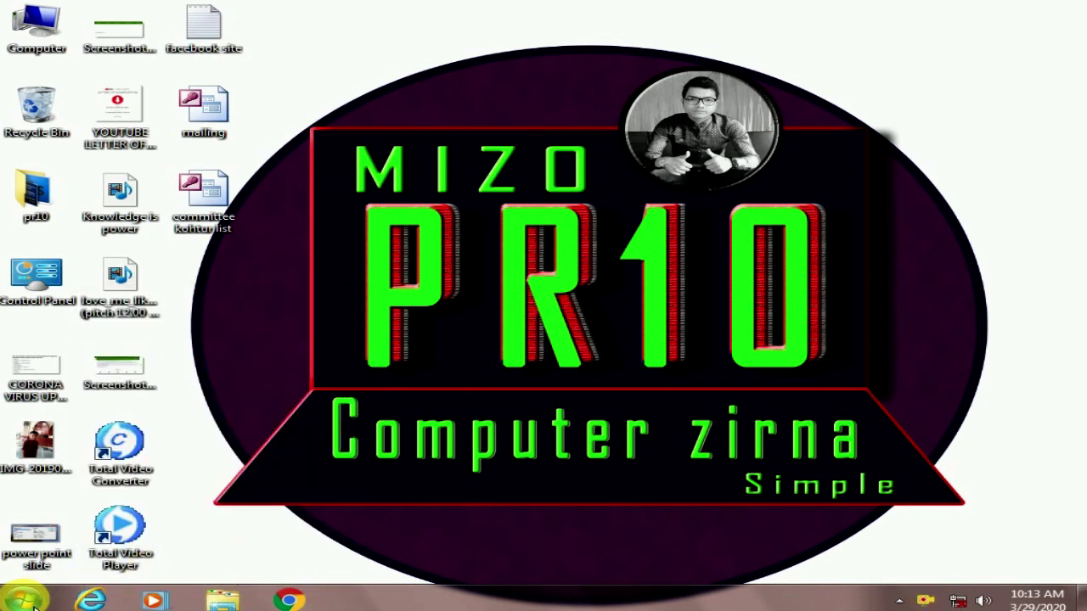
- Launch Microsoft Office Word 2007 from the Start menu's Microsoft Office program group
left_click(24, 600)
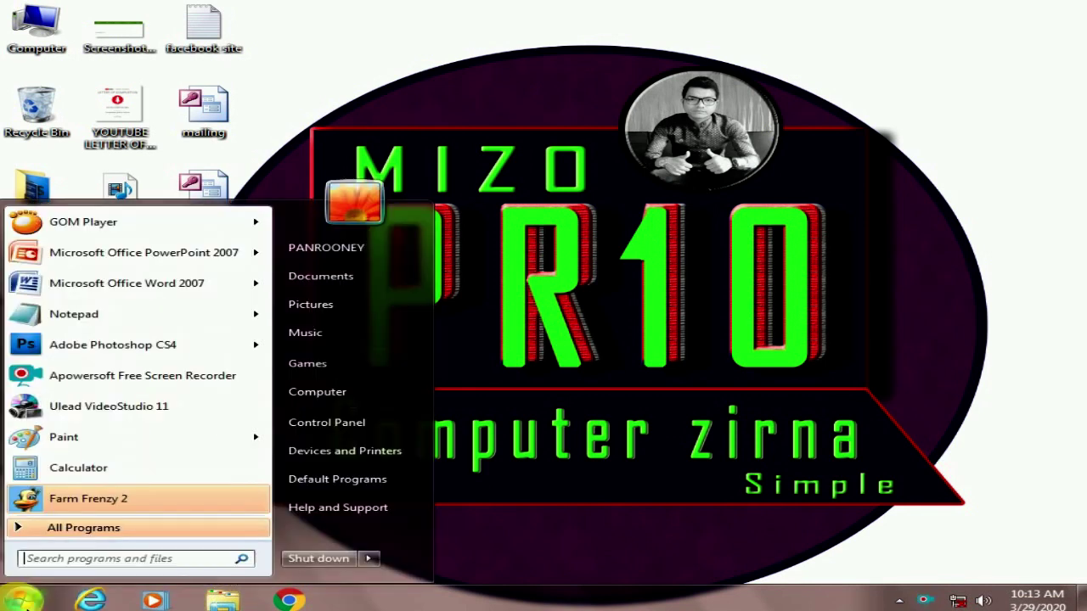
left_click(101, 530)
scroll(99, 505, "down", 3)
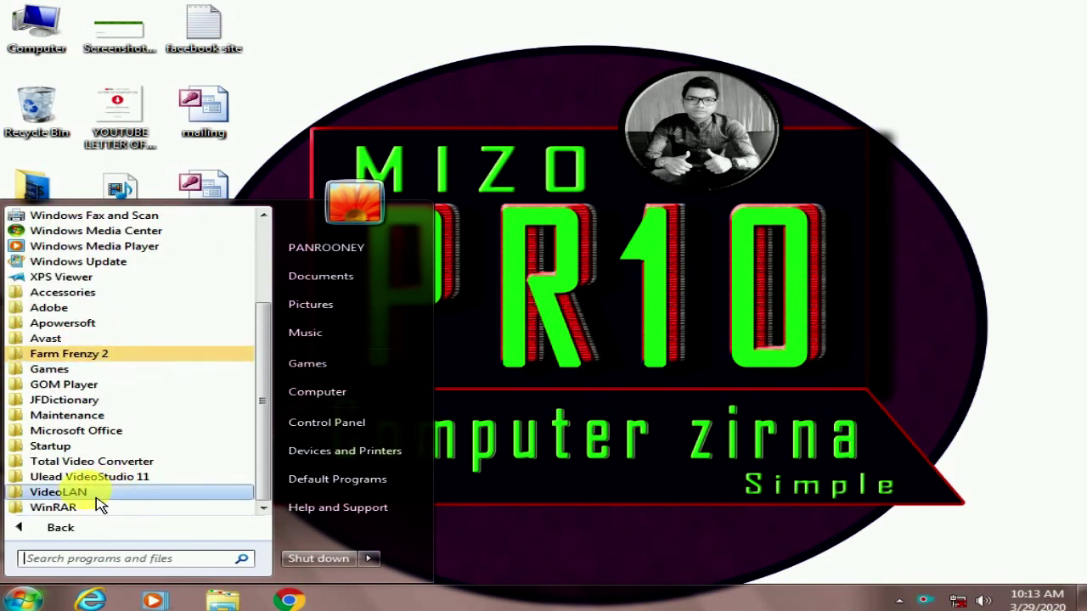
left_click(108, 431)
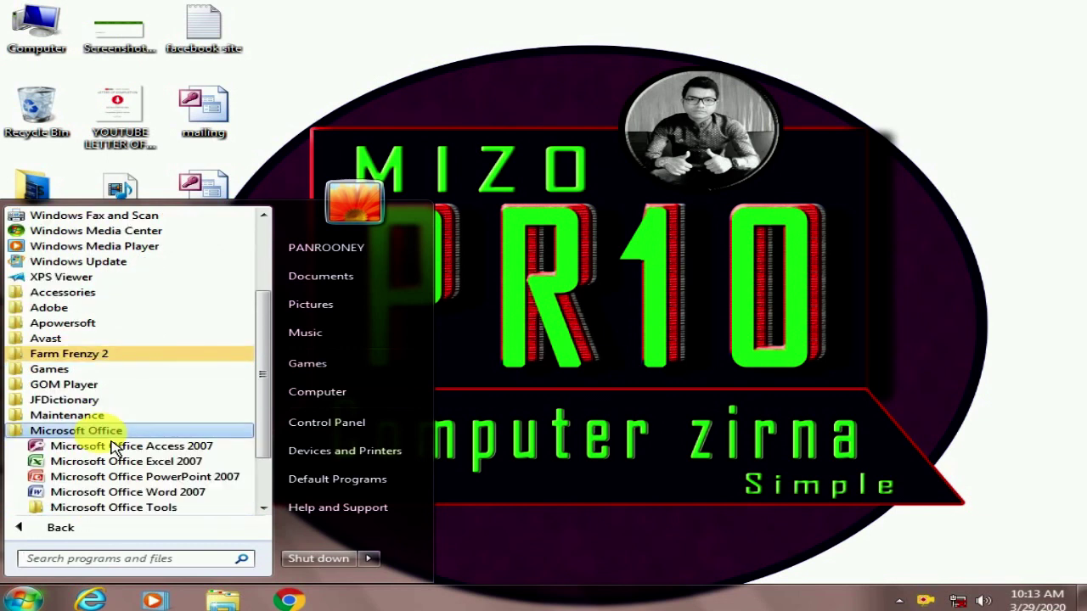
left_click(181, 494)
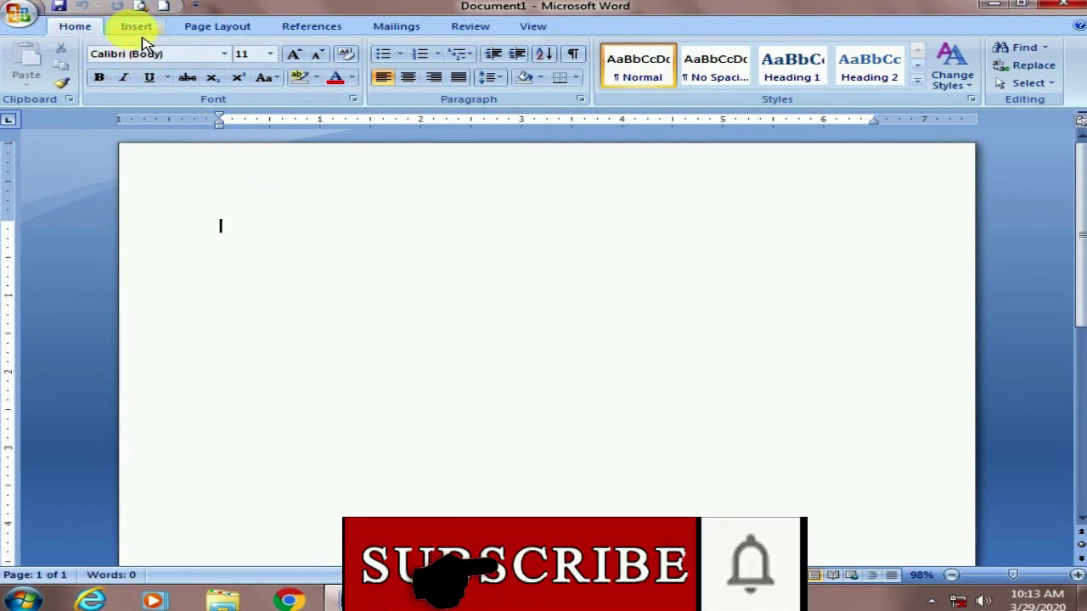
- Insert a bold WordArt reading 'Bullets' in the golden gradient style
left_click(138, 27)
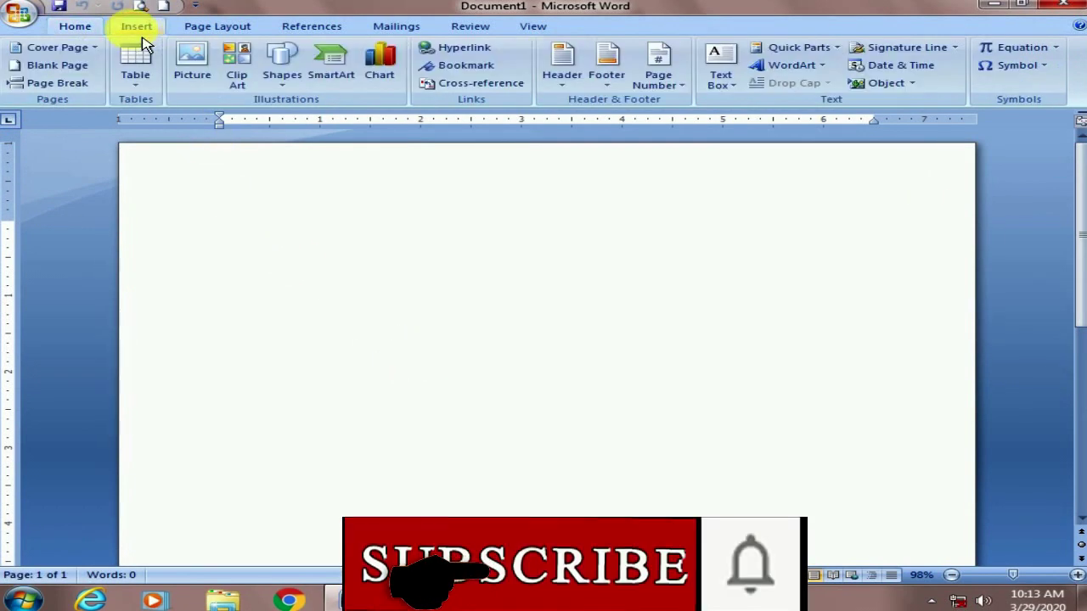
left_click(817, 67)
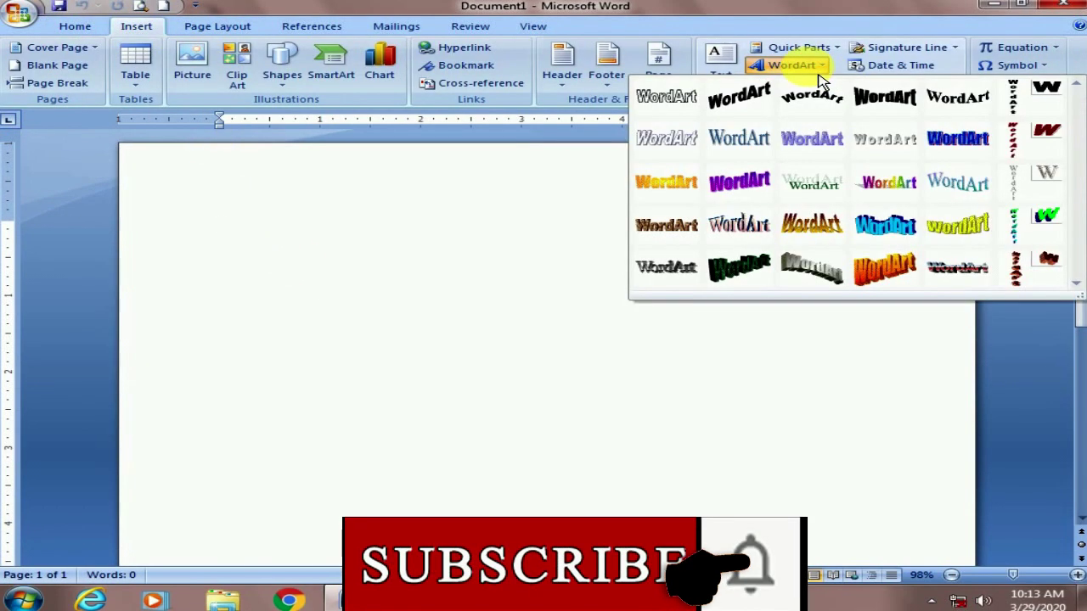
left_click(817, 67)
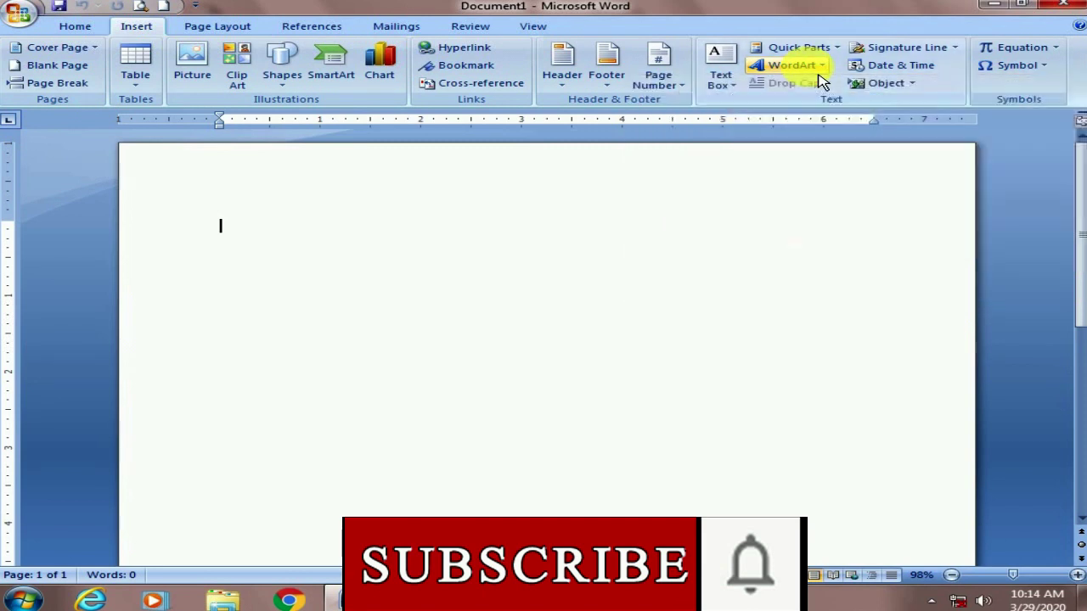
left_click(821, 76)
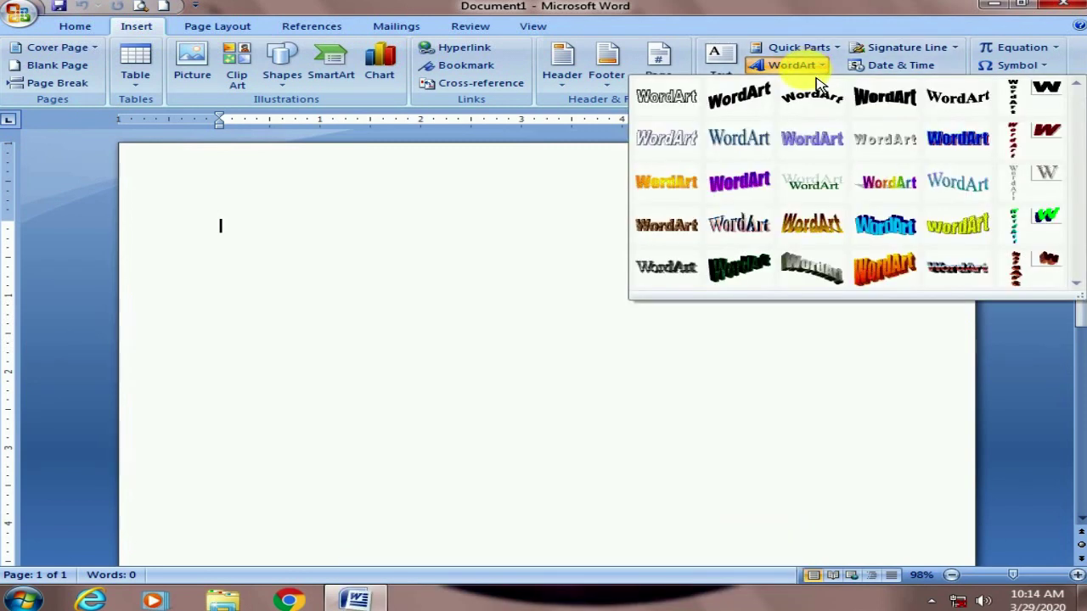
left_click(819, 241)
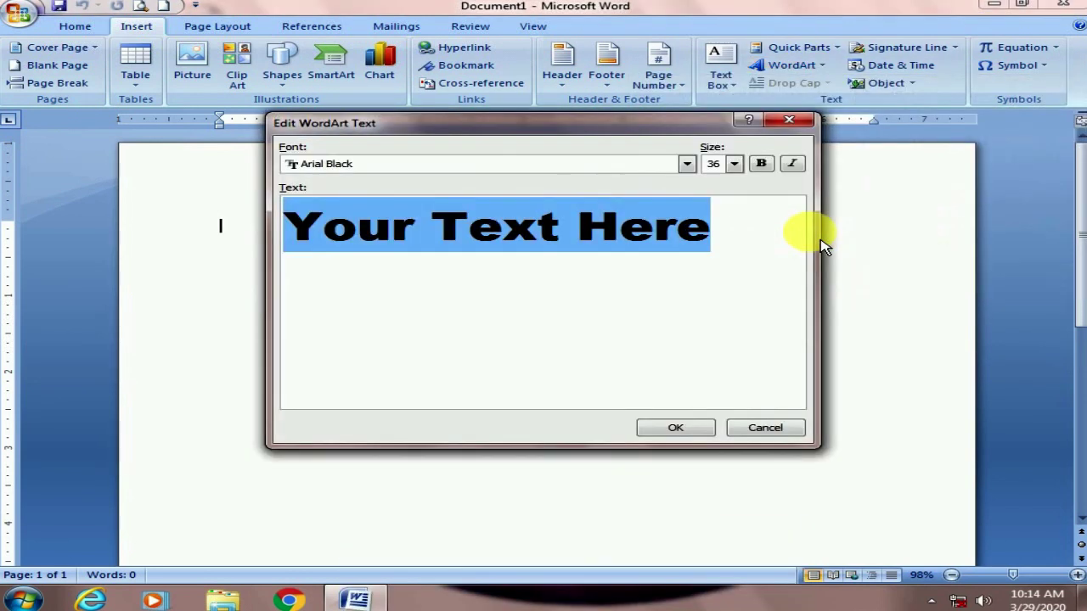
type("Bullets")
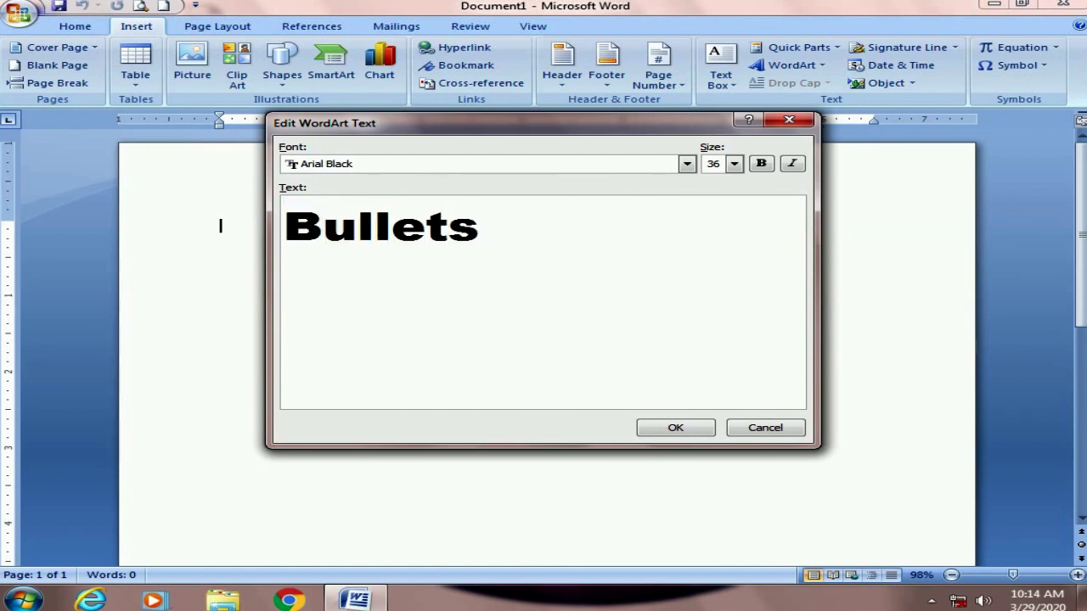
left_click(761, 163)
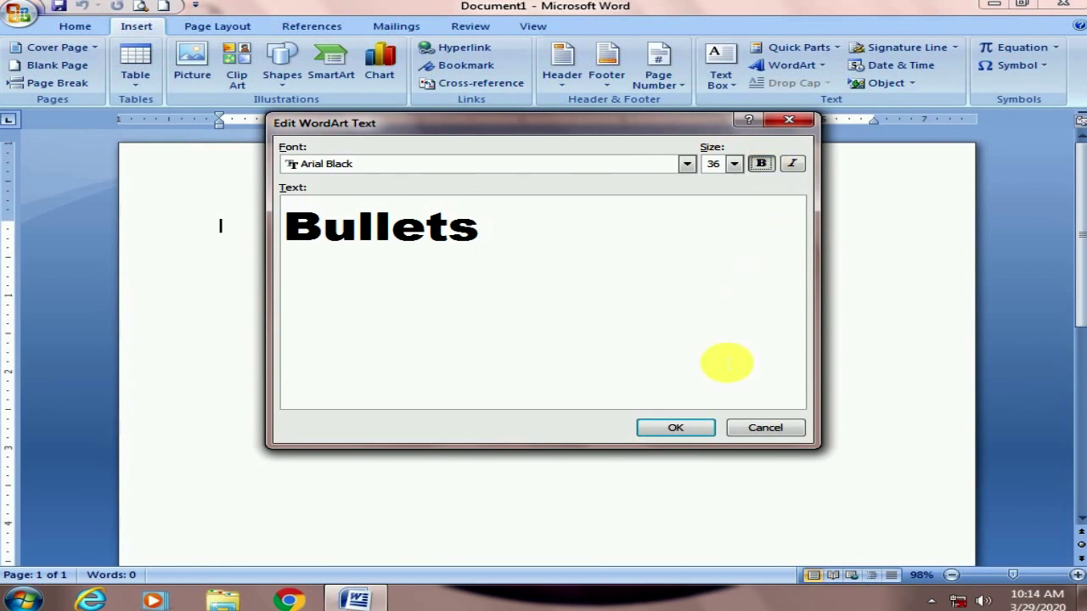
left_click(680, 435)
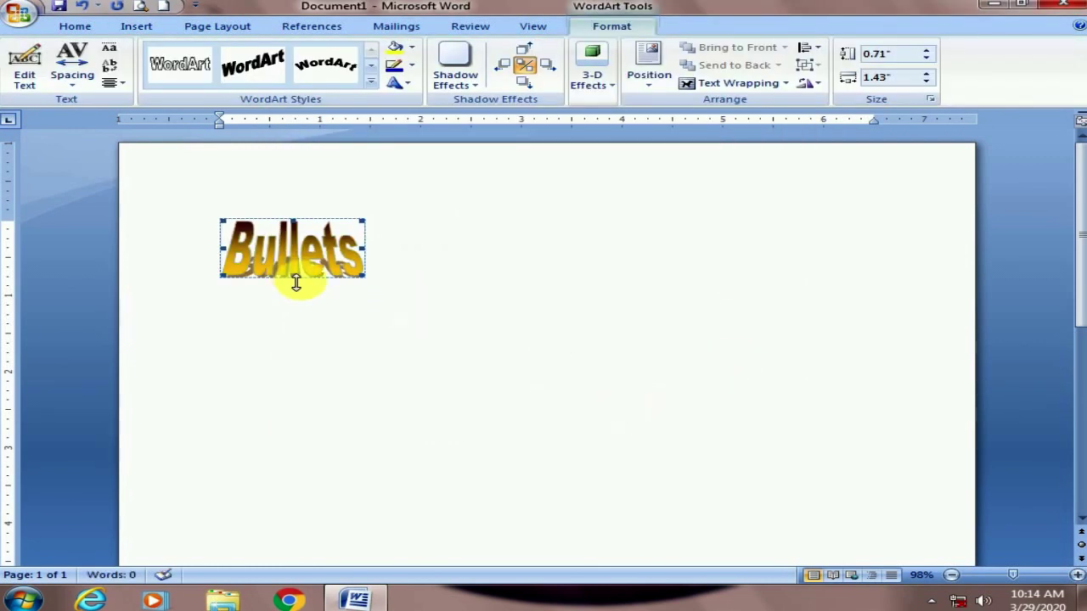
- Set the Bullets WordArt to float In Front of Text and drag it to the top centre
left_click(389, 265)
left_click(315, 270)
left_click(338, 302)
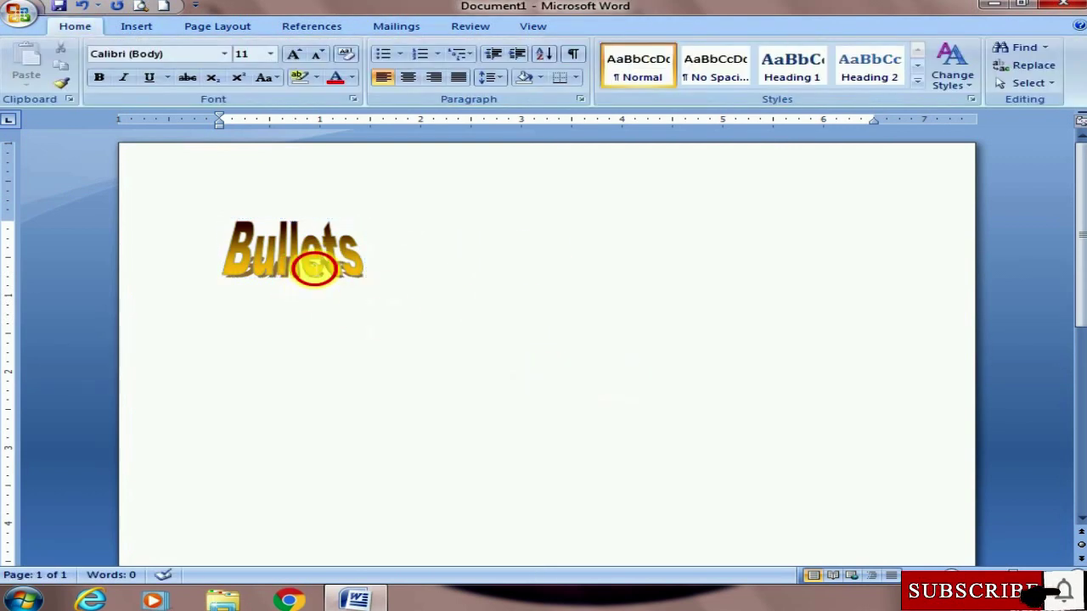
left_click(314, 269)
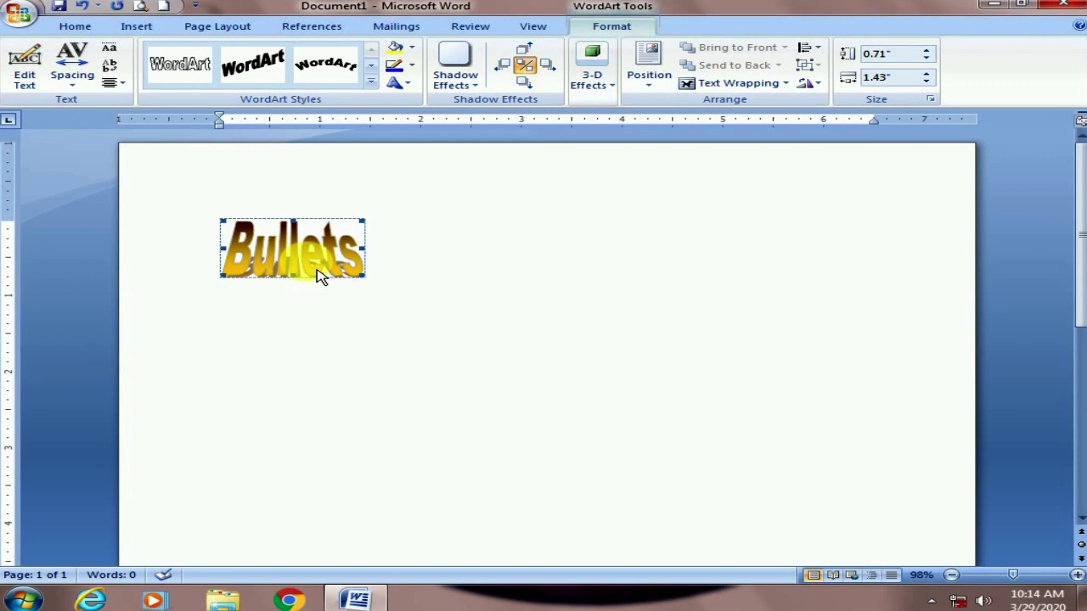
left_click(734, 83)
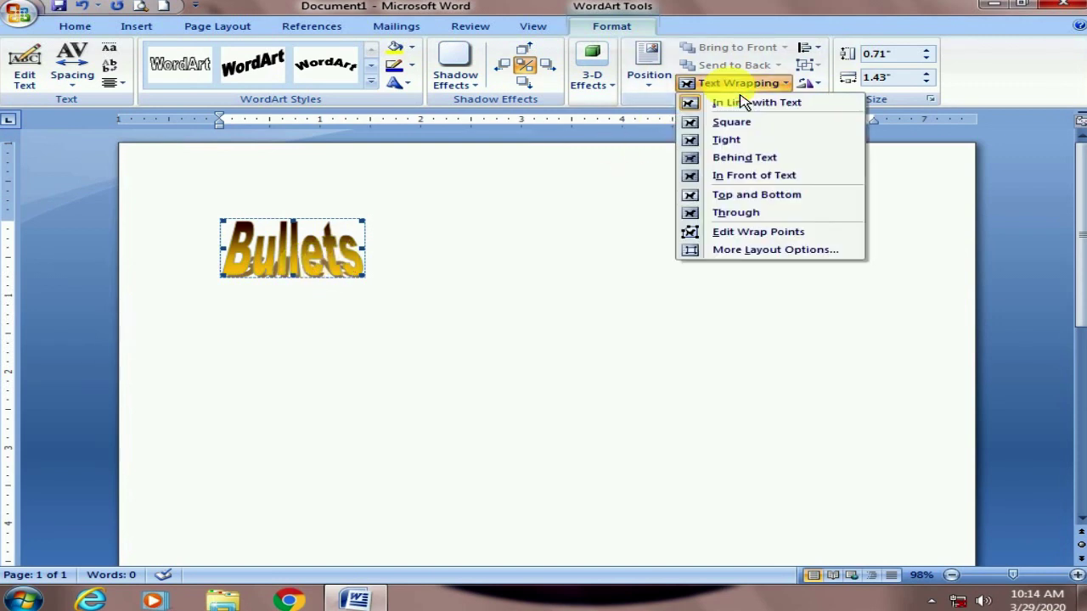
left_click(781, 175)
mouse_move(288, 265)
left_mouse_down()
mouse_move(502, 257)
mouse_move(513, 289)
mouse_move(514, 257)
left_mouse_up()
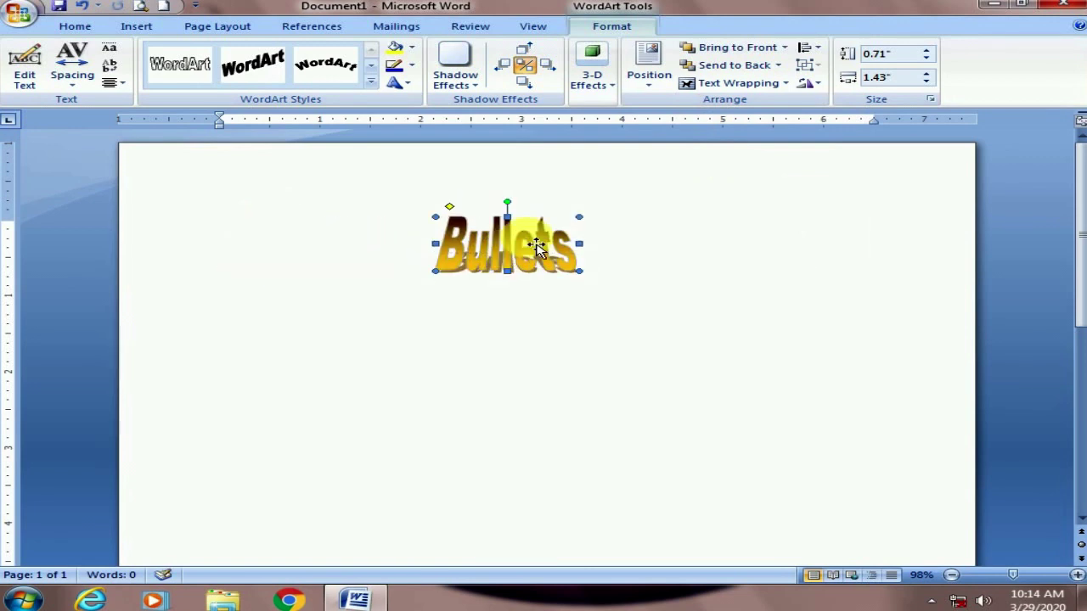
left_click(748, 83)
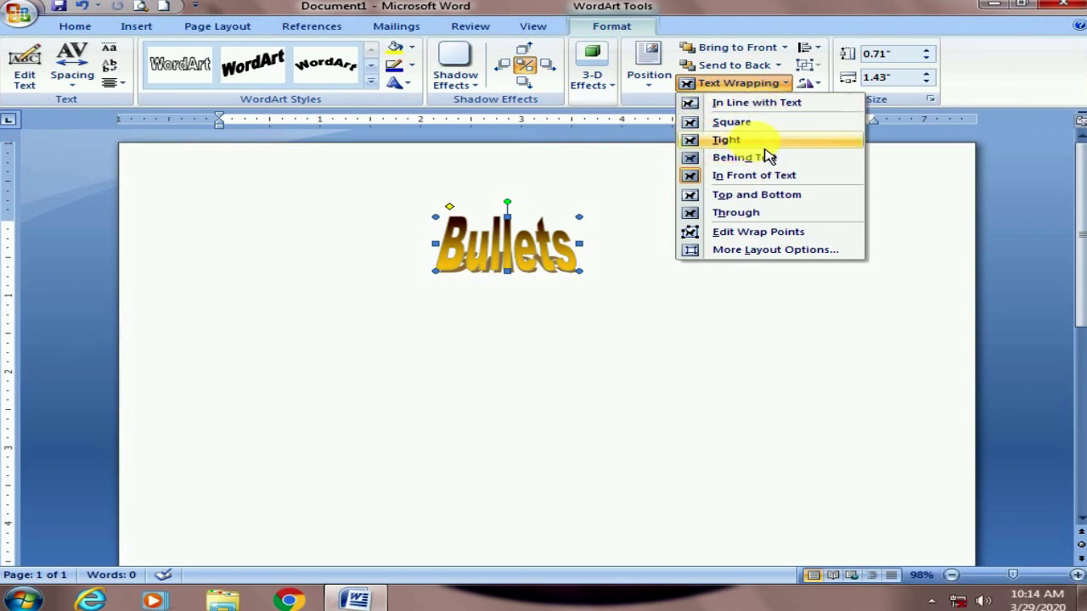
left_click(769, 101)
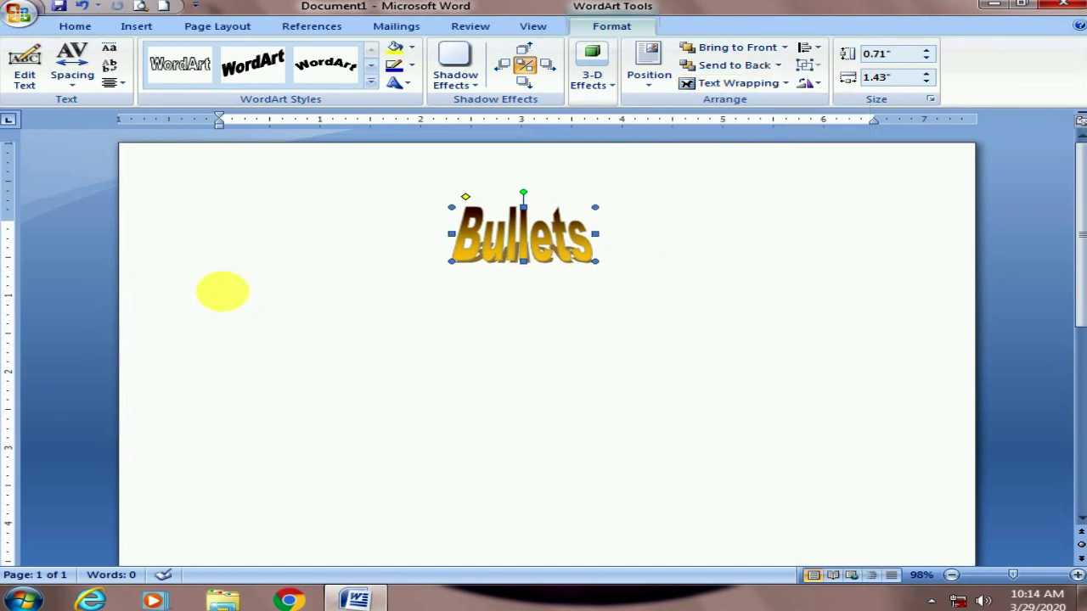
left_click(215, 299)
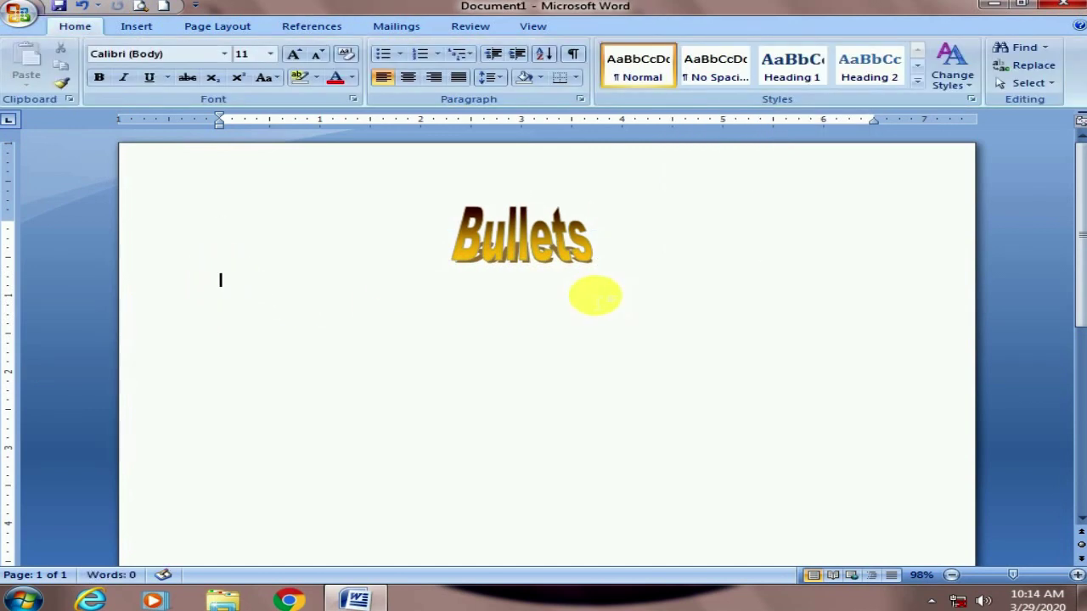
- Type 'The quick brown fox jumps over the lazy dog.' three times as one paragraph
type("The")
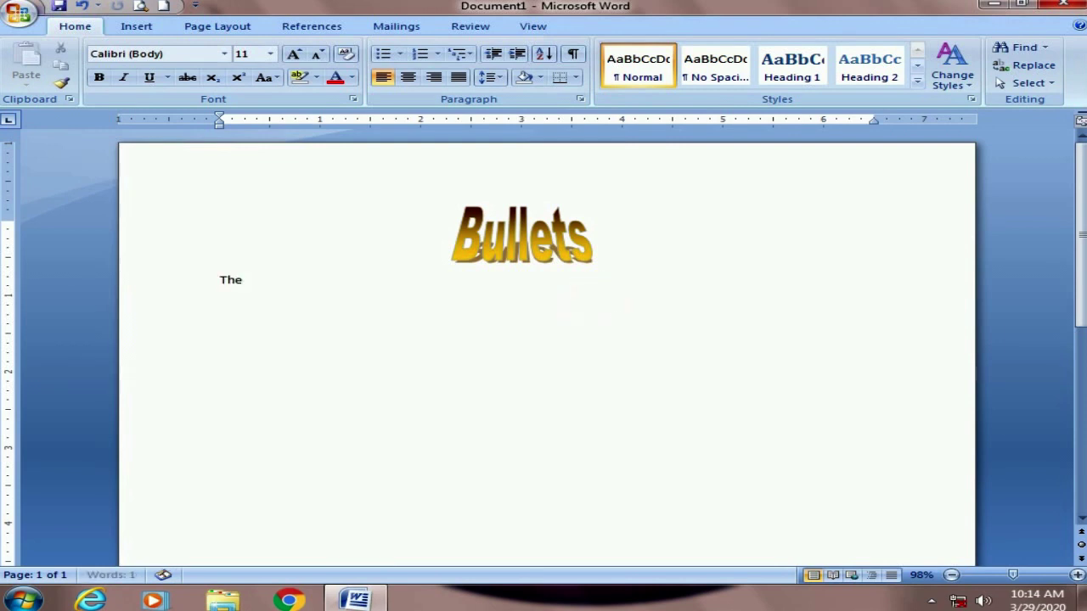
type(" quick")
type(" brown fox")
type(" jumps over the lazy")
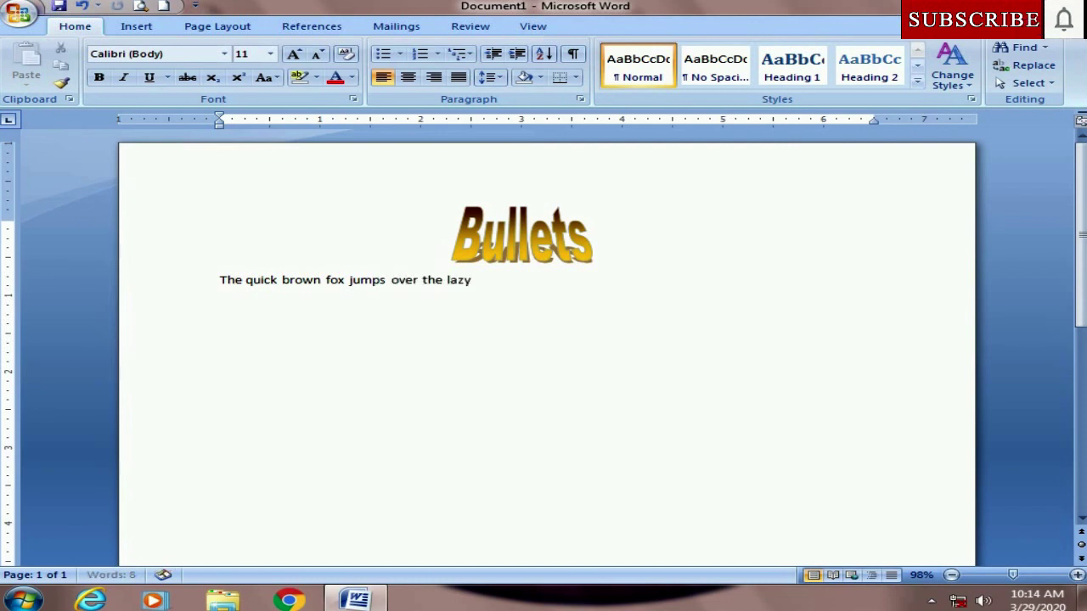
type(" dog. The quick brown fox jump")
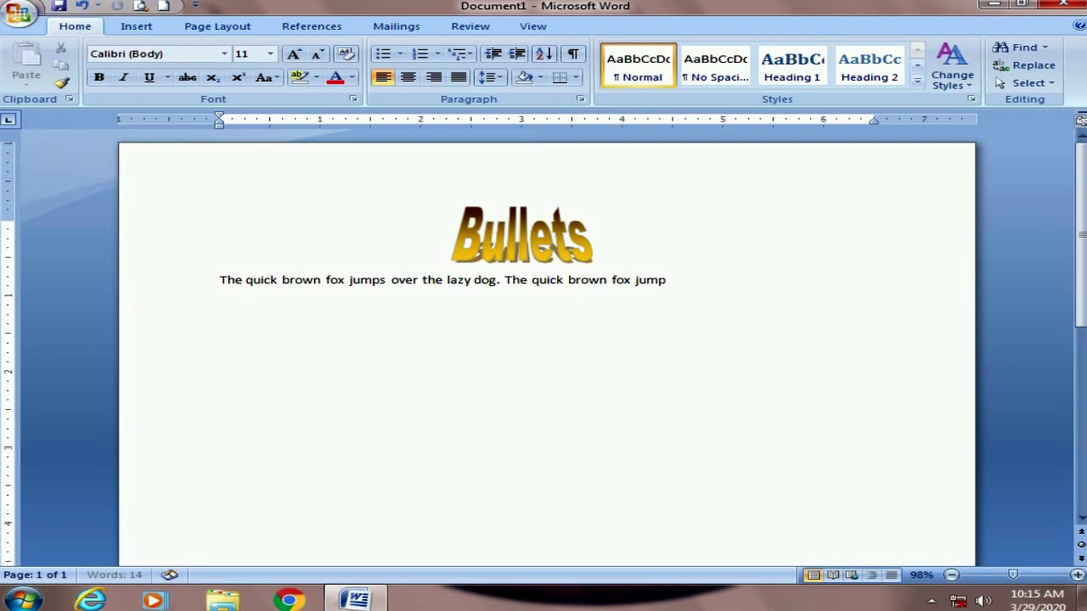
type("s ov")
type("er the lazy dog. The")
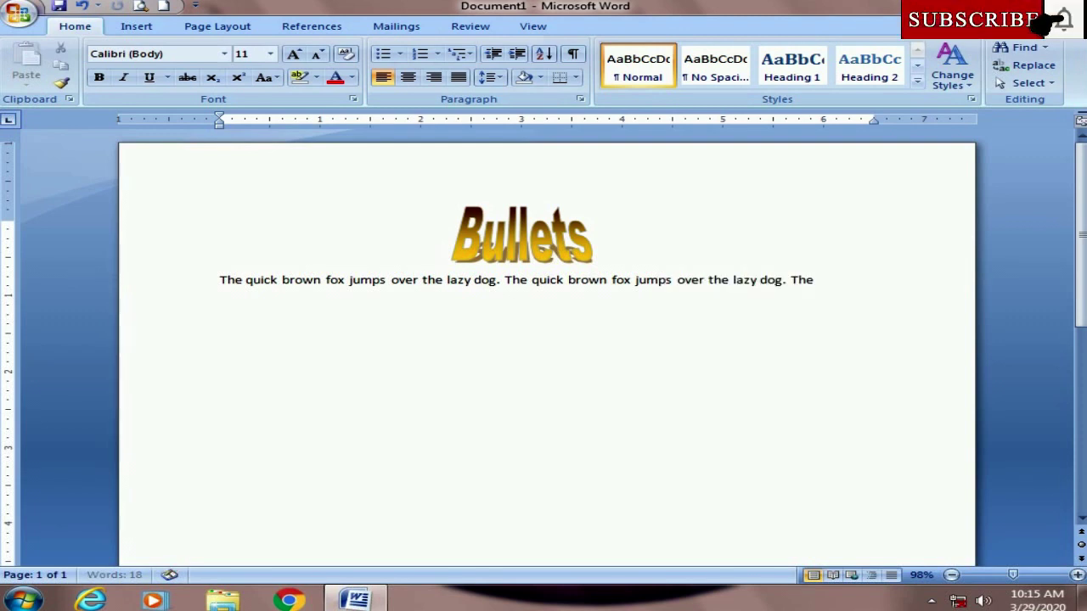
type("fox jumps over the lazy dog.")
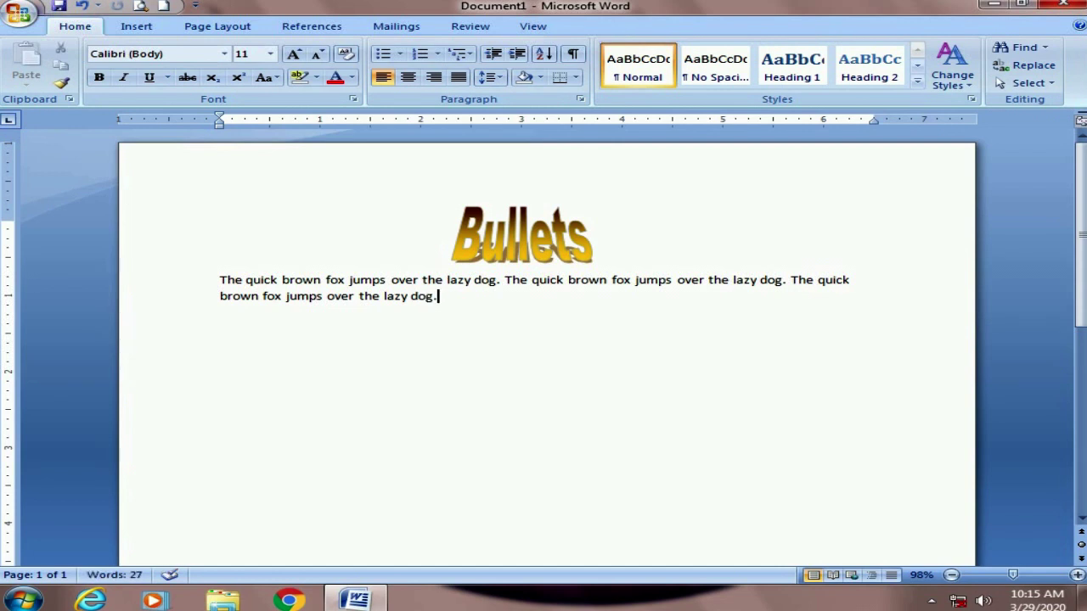
left_click(314, 283)
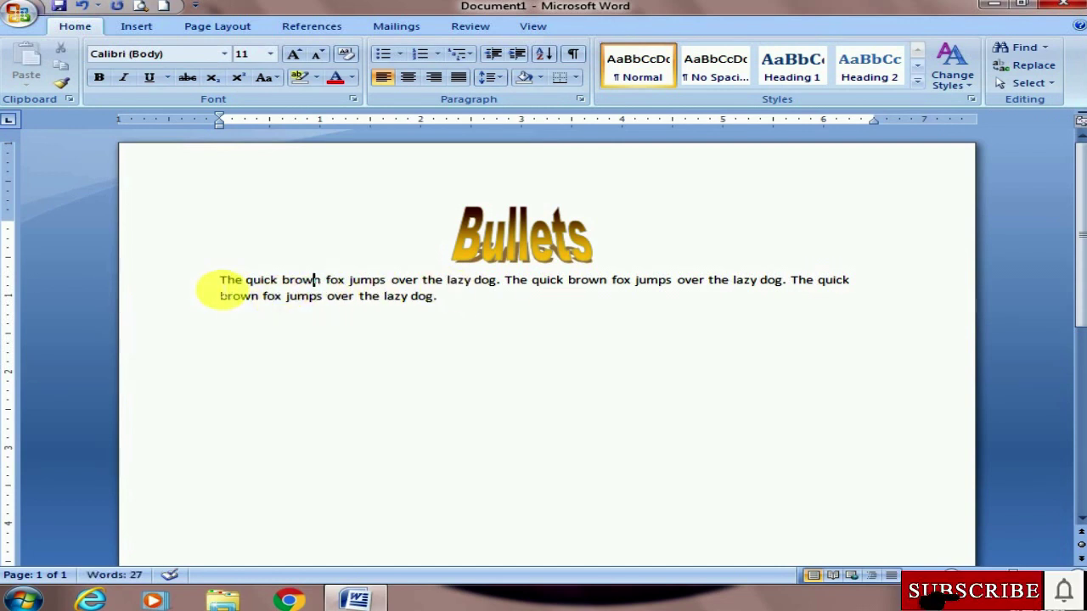
- Copy the fox paragraph and paste two copies on new lines below it
triple_click(223, 289)
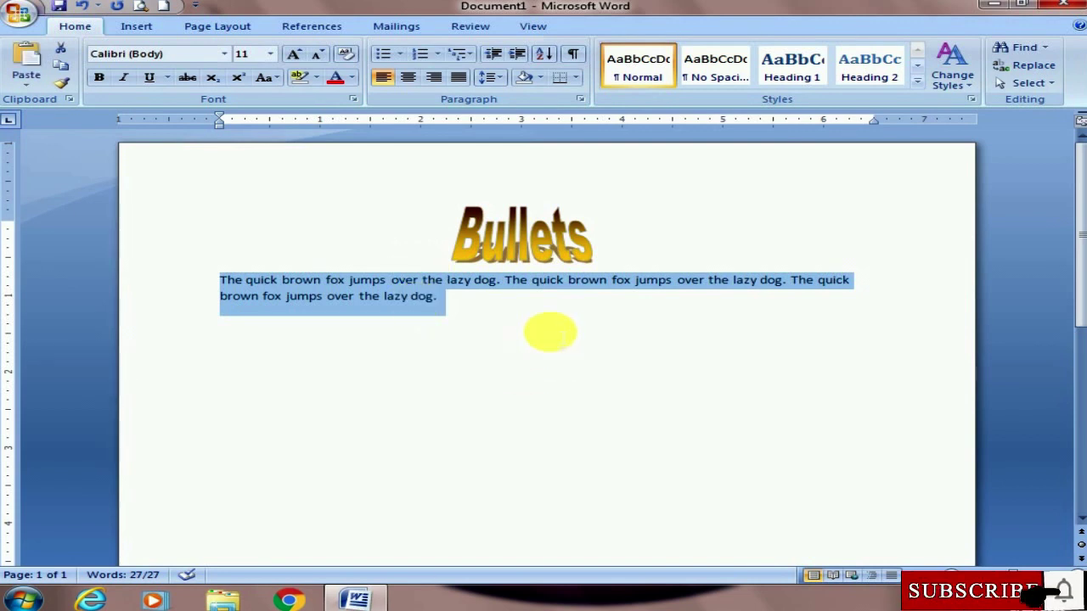
right_click(423, 304)
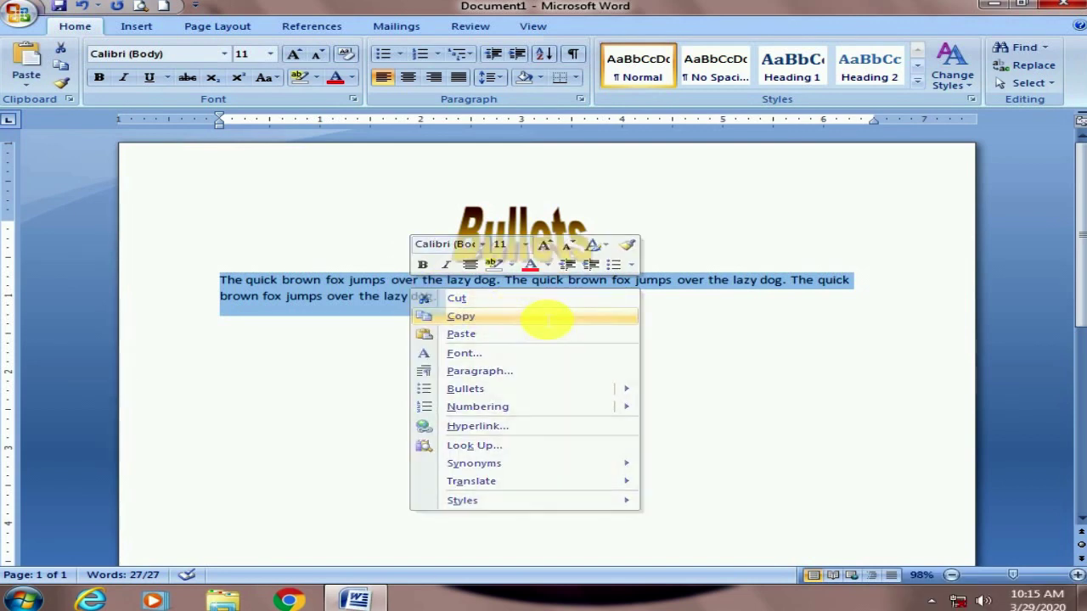
left_click(546, 319)
left_click(492, 311)
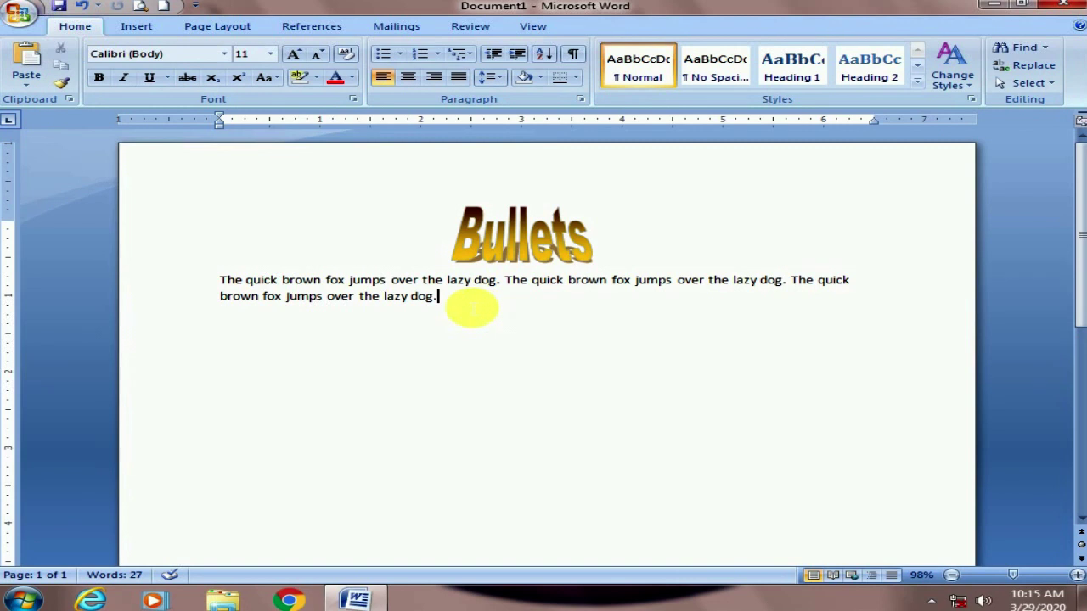
key("Return")
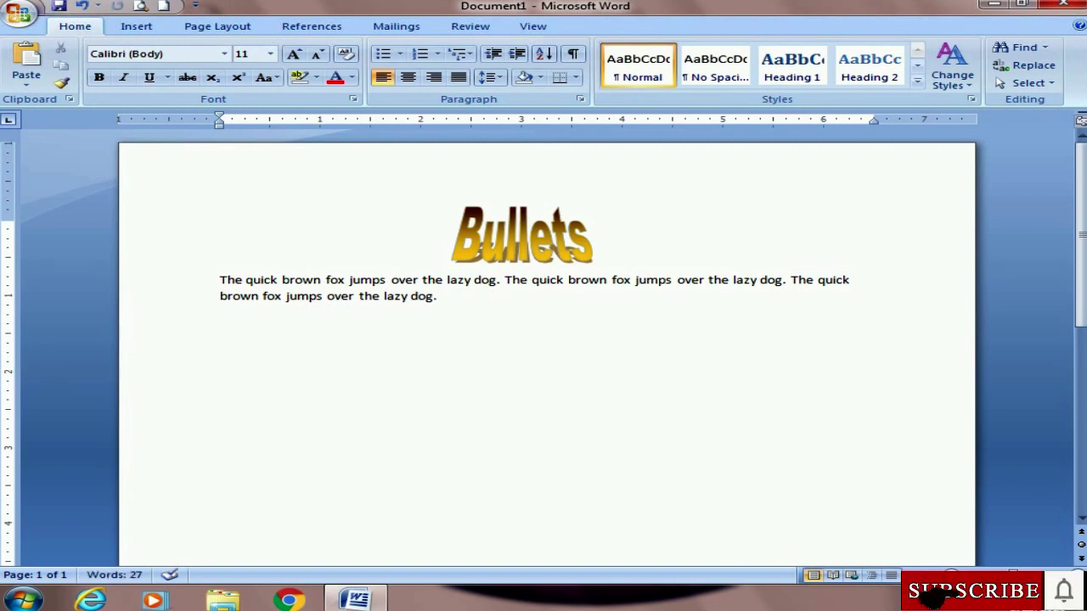
key("ctrl+v")
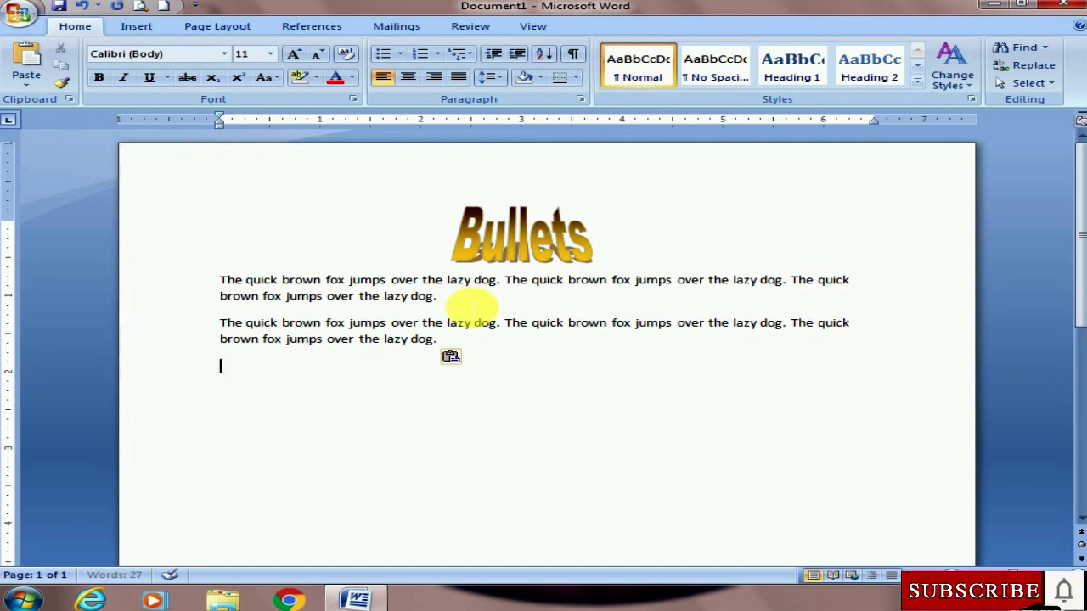
key("ctrl+v")
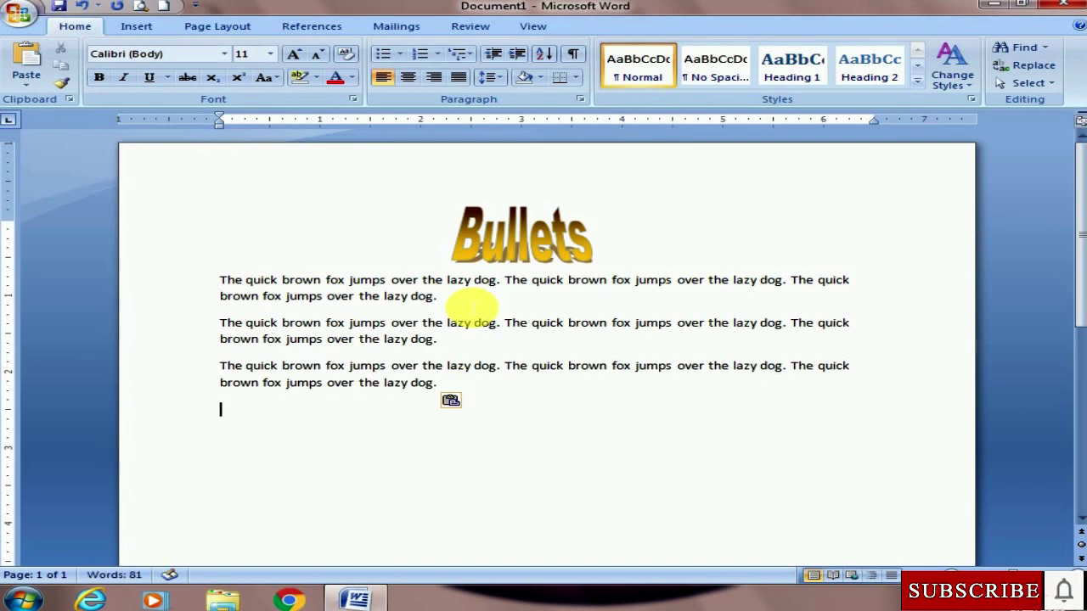
- Paste three more copies below, bringing the total to six paragraphs
scroll(450, 307, "down", 1)
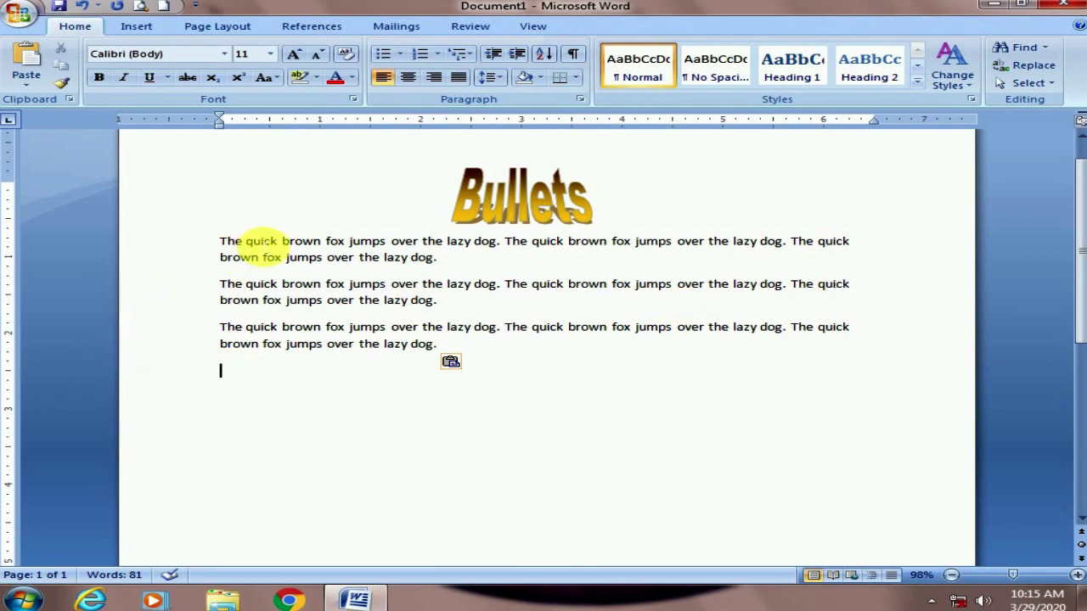
triple_click(254, 244)
left_click(365, 245)
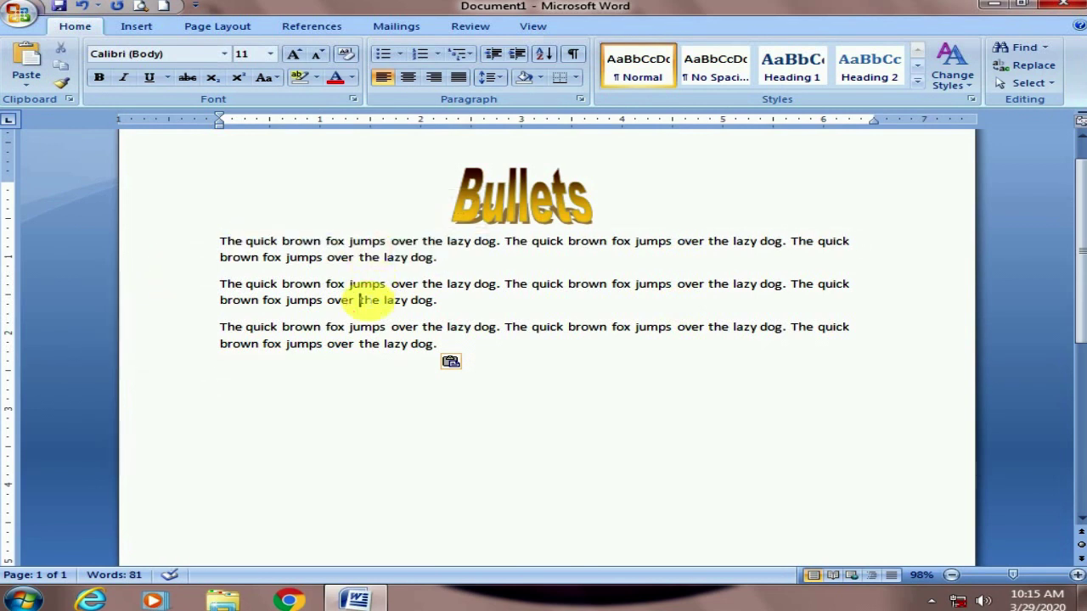
left_click(346, 328)
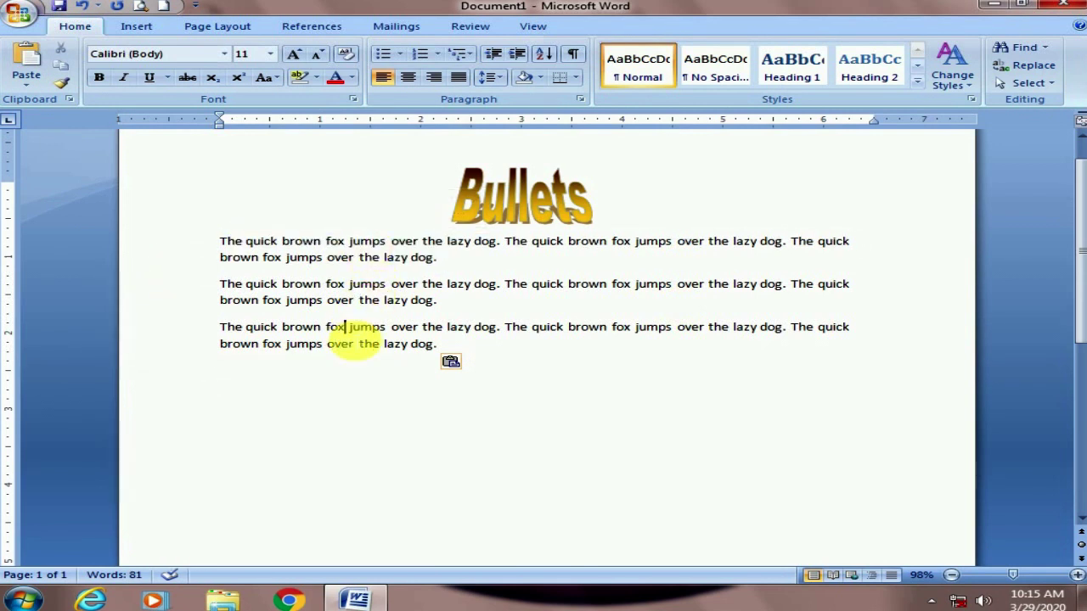
left_click(259, 373)
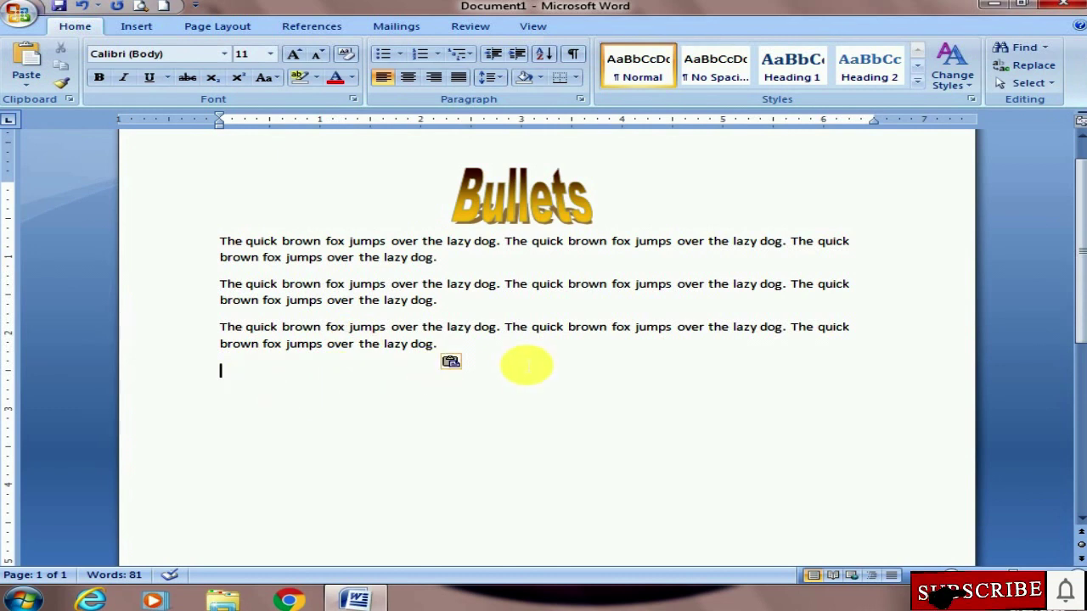
key("ctrl+v")
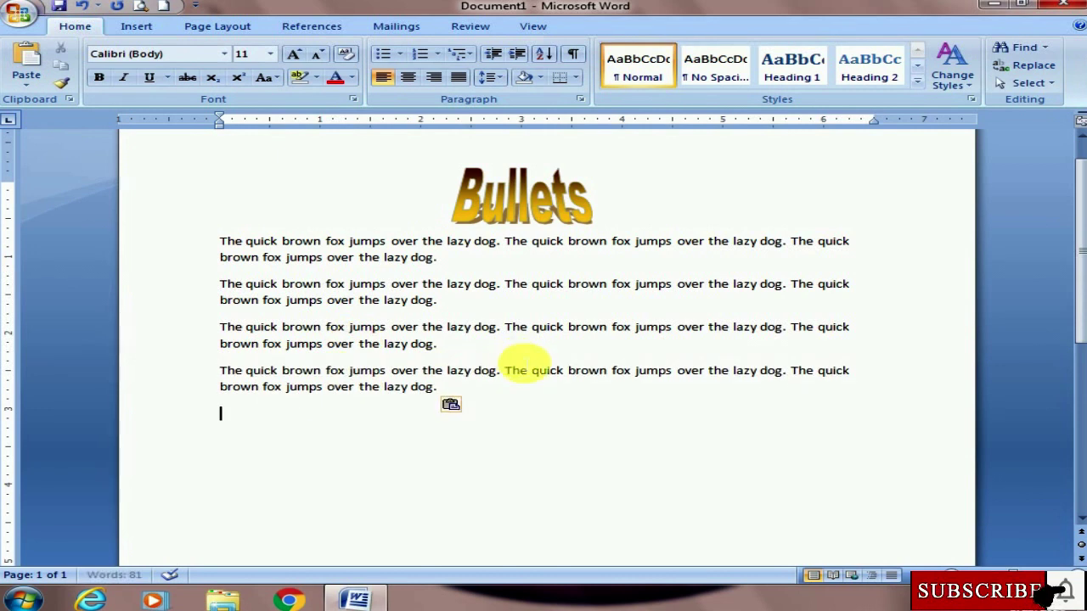
key("ctrl+v")
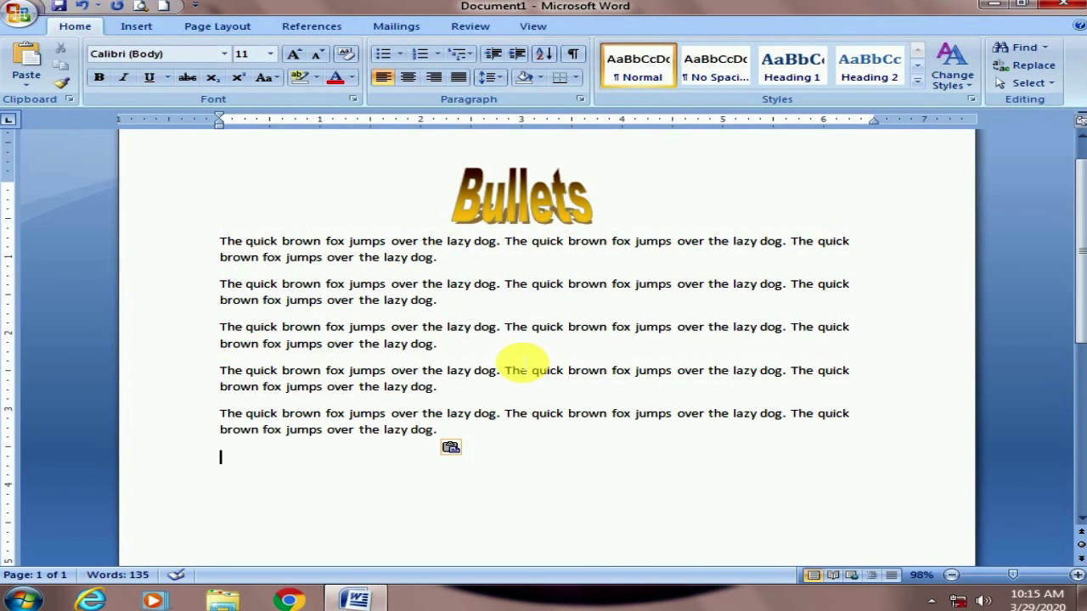
key("ctrl+v")
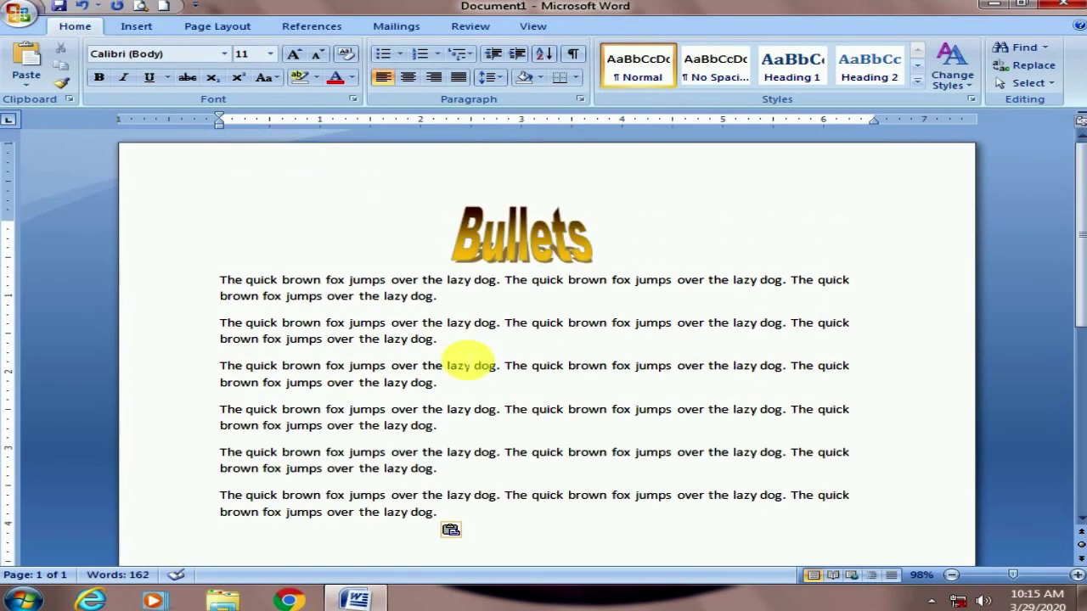
- Drag the Bullets heading up and delete the blank lines above the first paragraph
left_click(524, 243)
left_click_drag(524, 244, 557, 217)
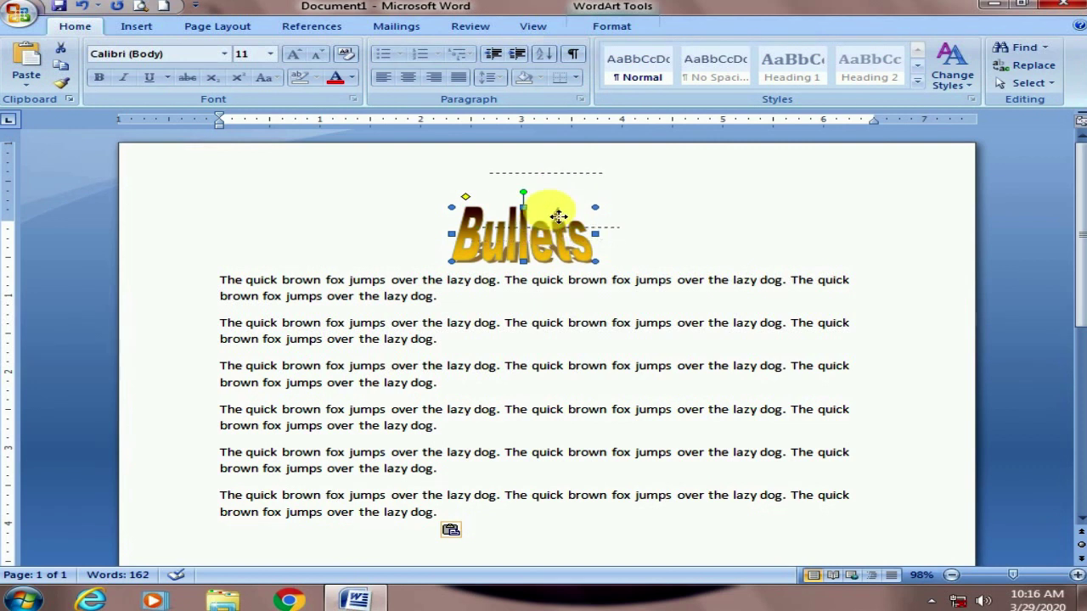
left_click(221, 282)
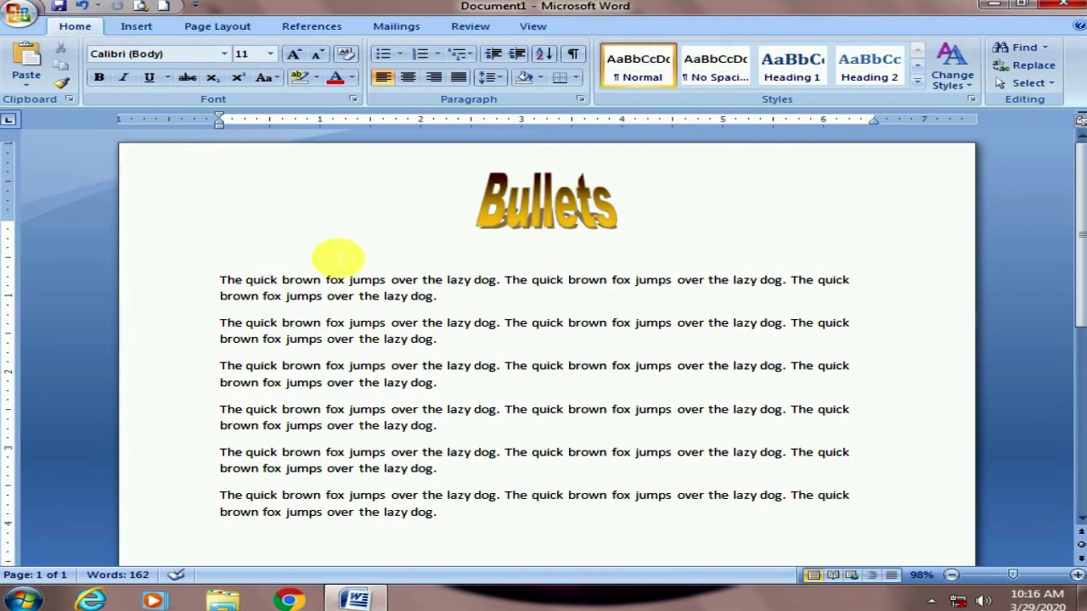
key("BackSpace")
key("BackSpace")
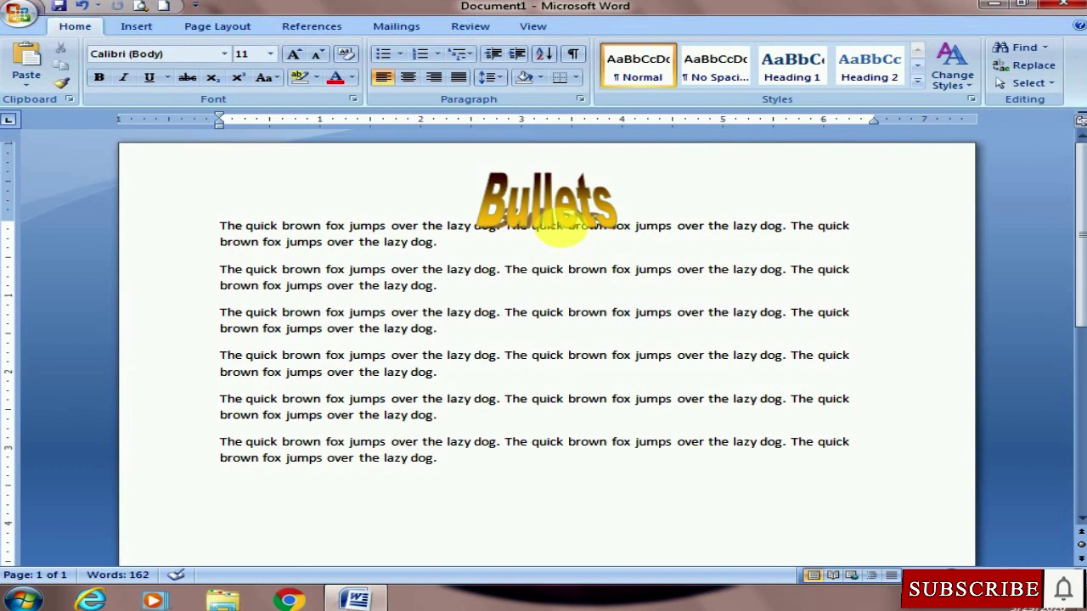
left_click(561, 204)
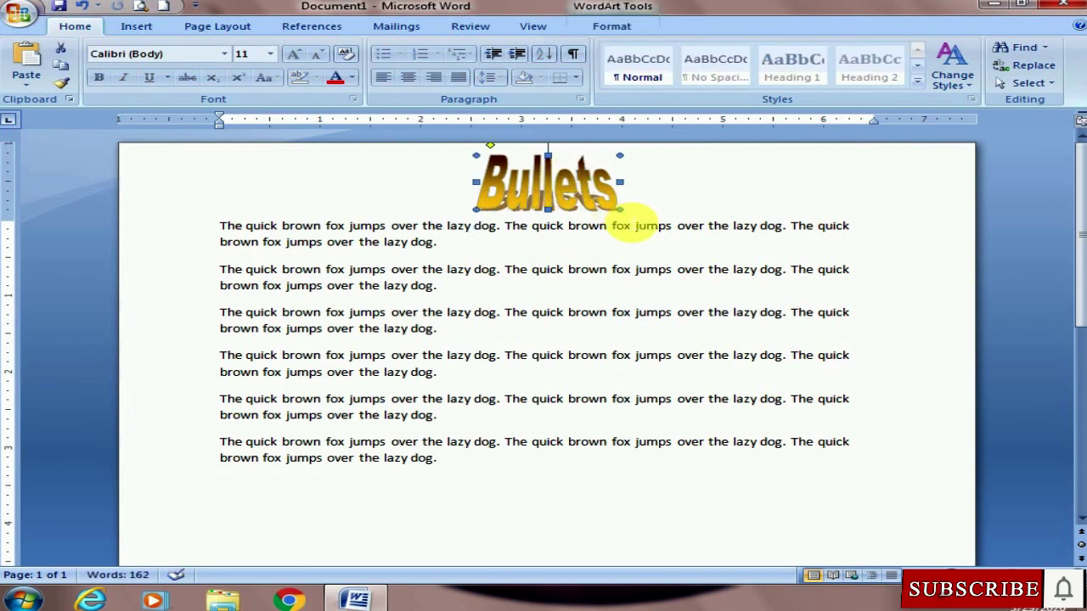
left_click(225, 227)
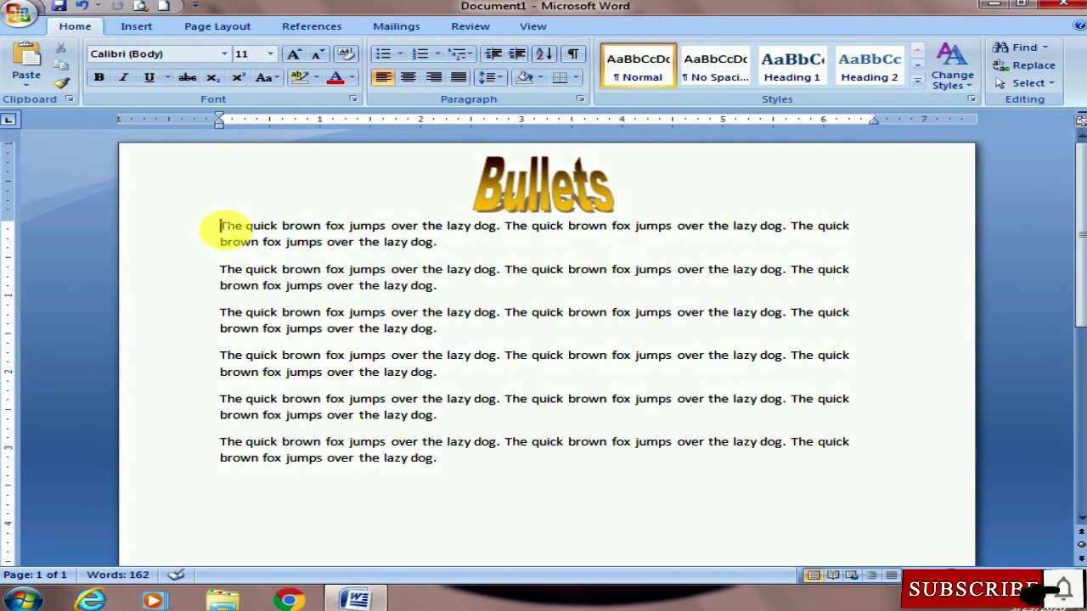
left_click_drag(220, 228, 259, 244)
left_click(318, 244)
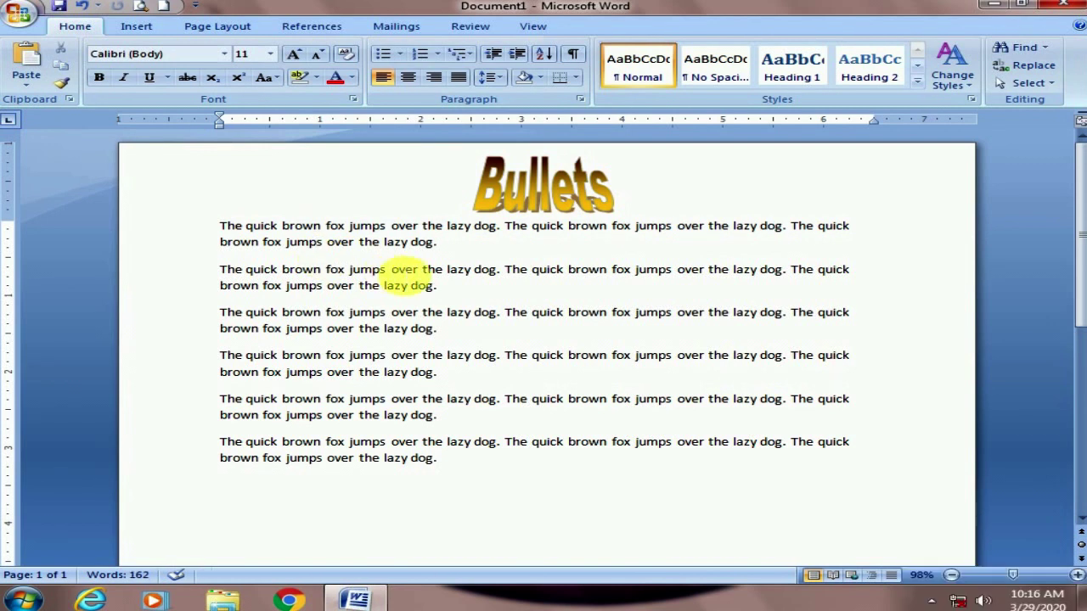
- Copy all content, paste it at the document end, then undo the paste
key("ctrl+a")
key("ctrl+c")
scroll(437, 408, "down", 5)
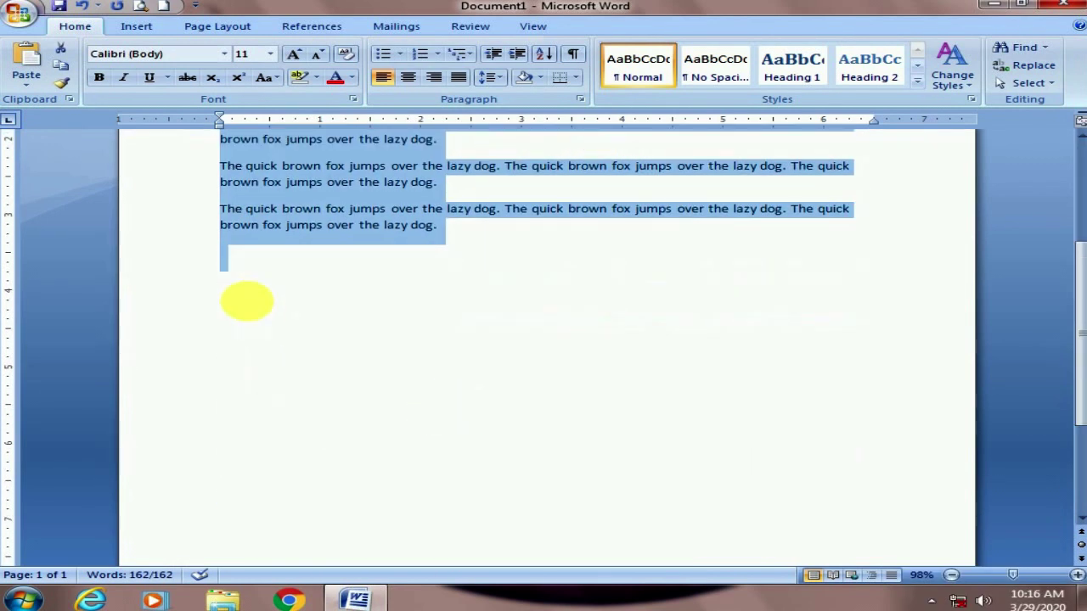
left_click(247, 302)
key("ctrl+v")
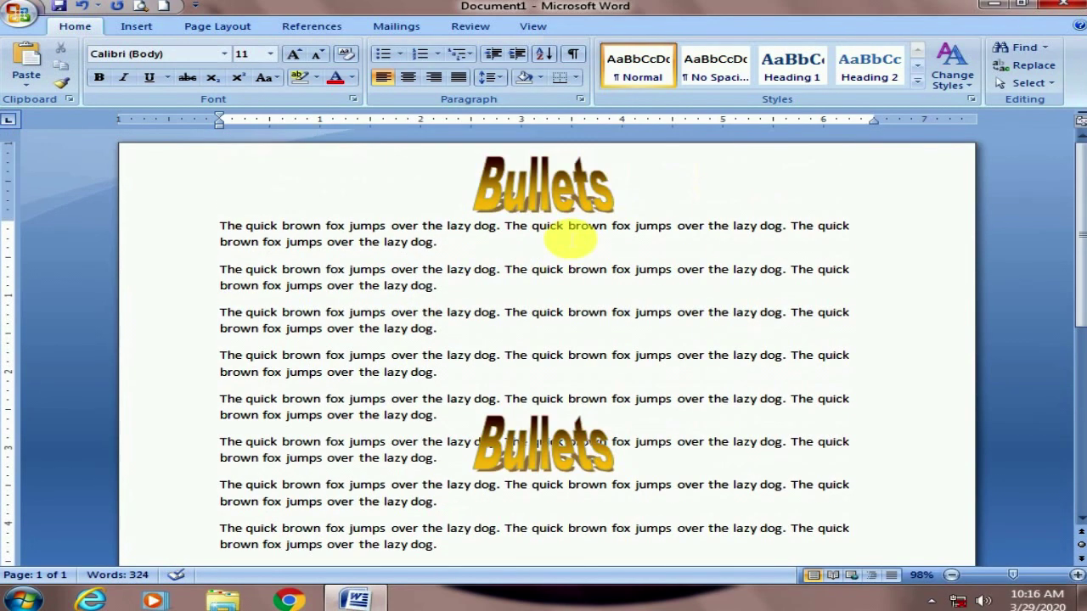
key("ctrl+z")
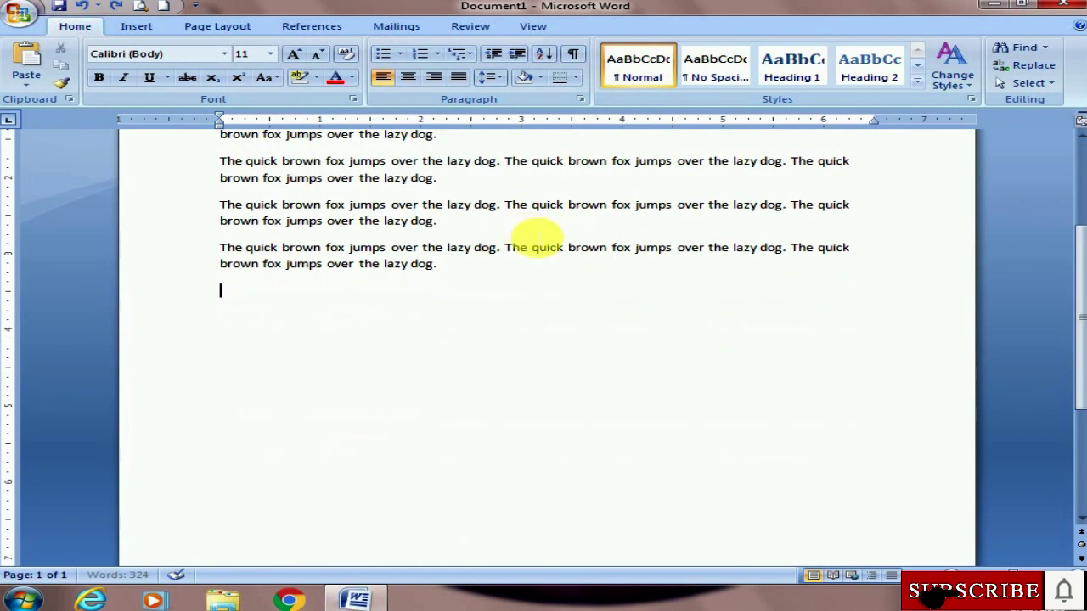
- Add an empty line below the last paragraph
scroll(510, 238, "up", 5)
scroll(383, 234, "up", 3)
scroll(714, 367, "down", 3)
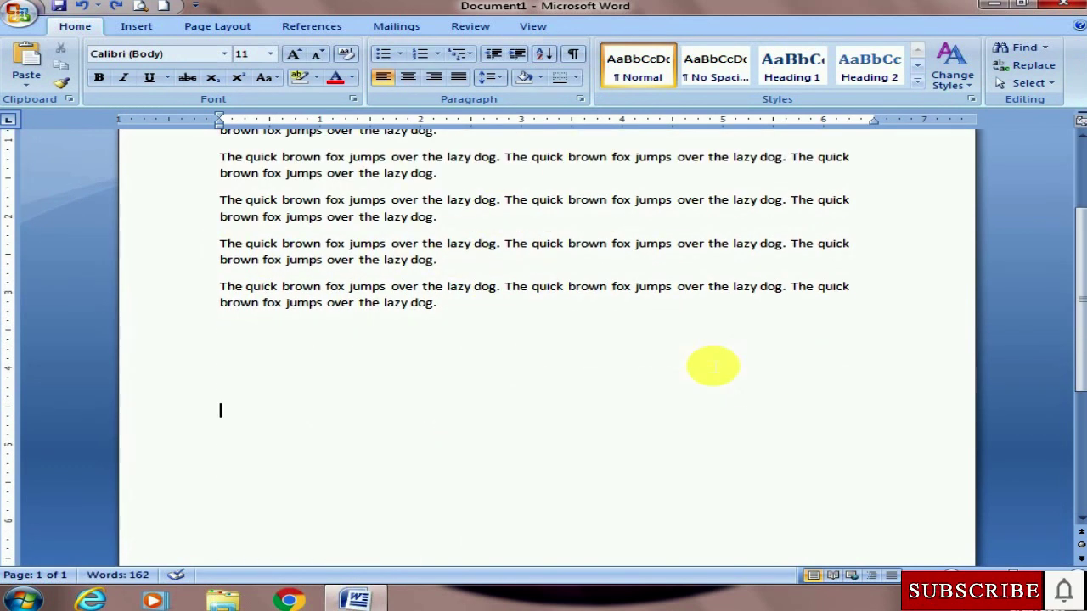
left_click(468, 218)
scroll(471, 248, "up", 3)
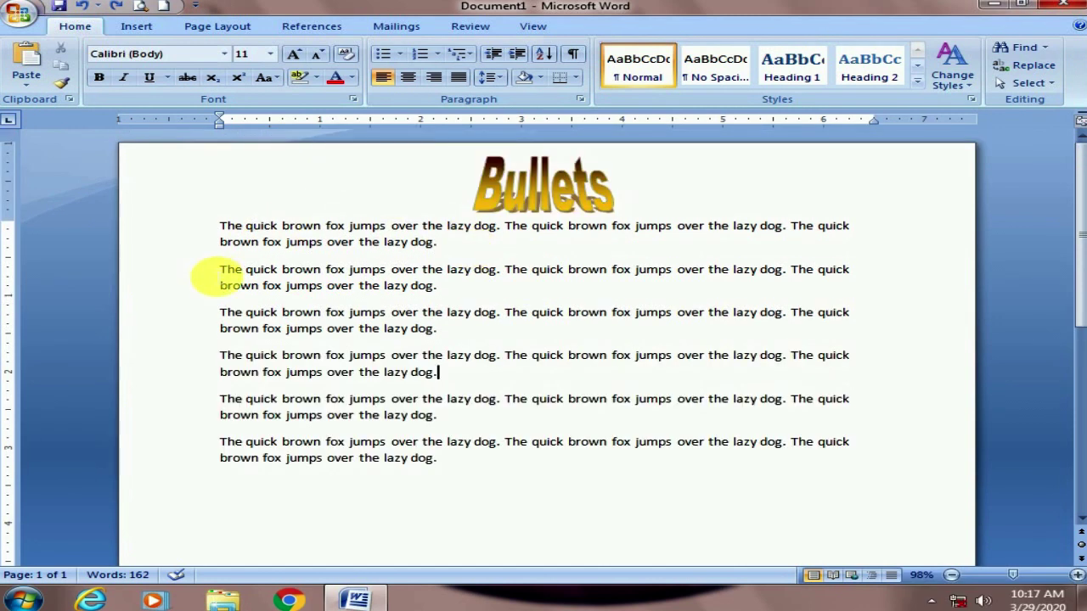
scroll(352, 396, "down", 2)
left_click(280, 400)
key("Return")
key("Return")
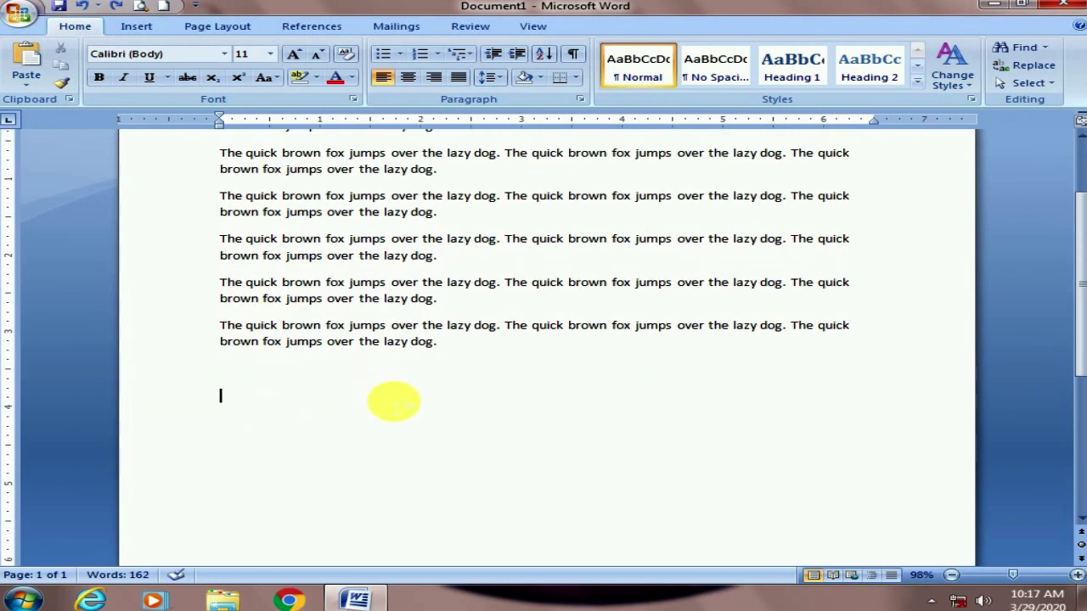
scroll(323, 378, "up", 1)
- Copy paragraphs two through six and paste them below the existing text
scroll(255, 364, "up", 1)
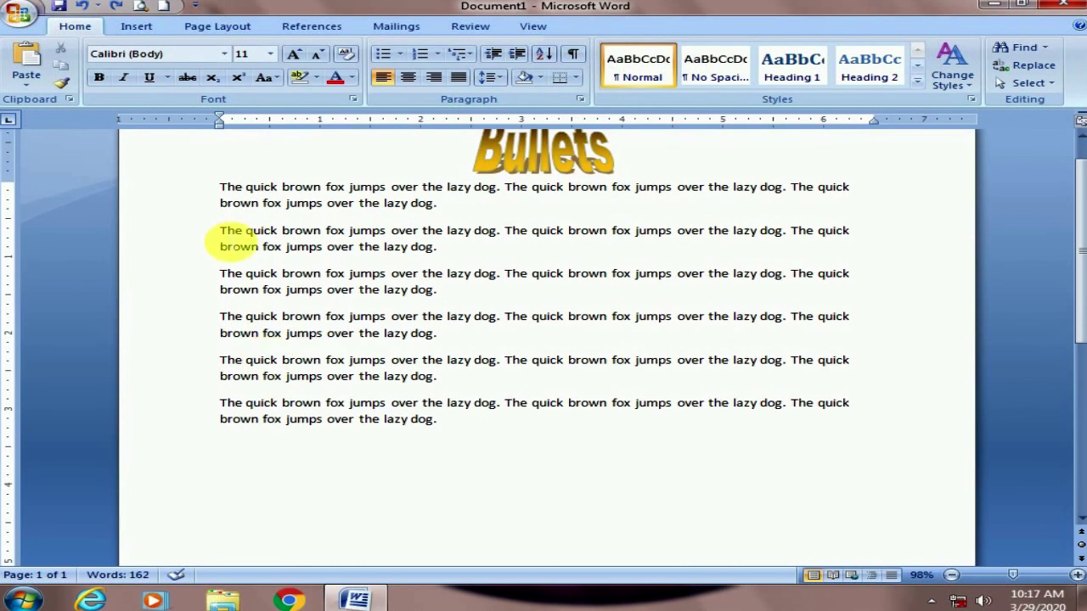
left_click_drag(220, 230, 383, 246)
left_click_drag(494, 321, 551, 436)
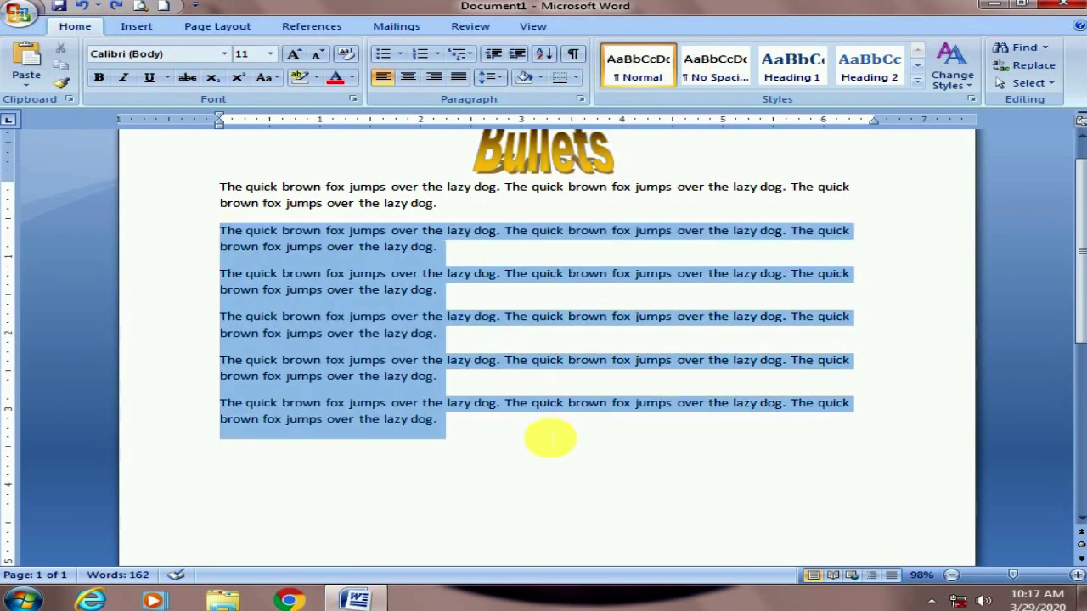
right_click(372, 393)
left_click(420, 187)
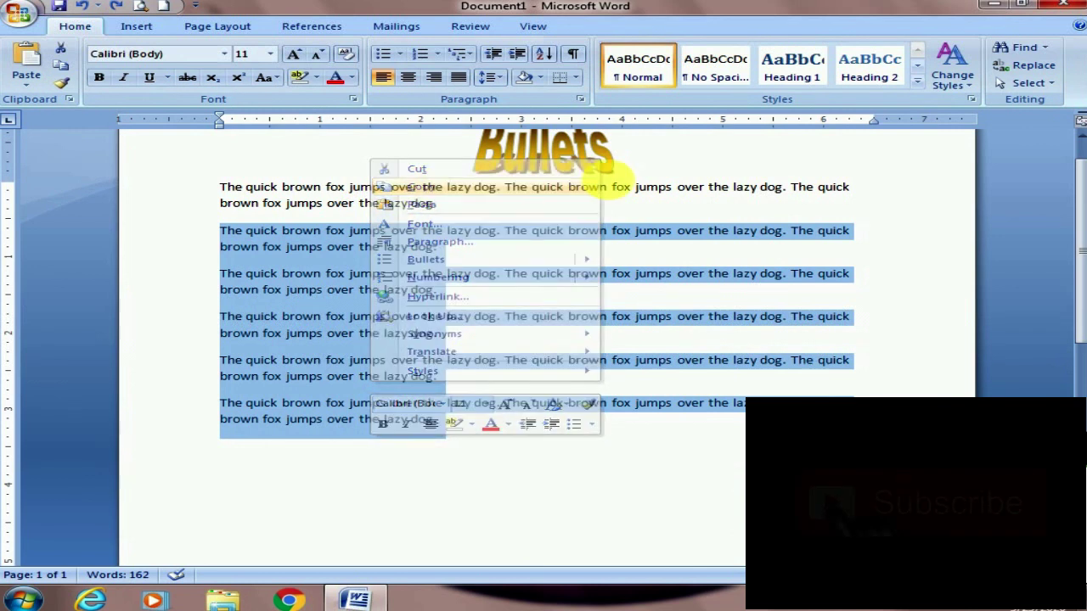
scroll(307, 422, "down", 2)
left_click(280, 418)
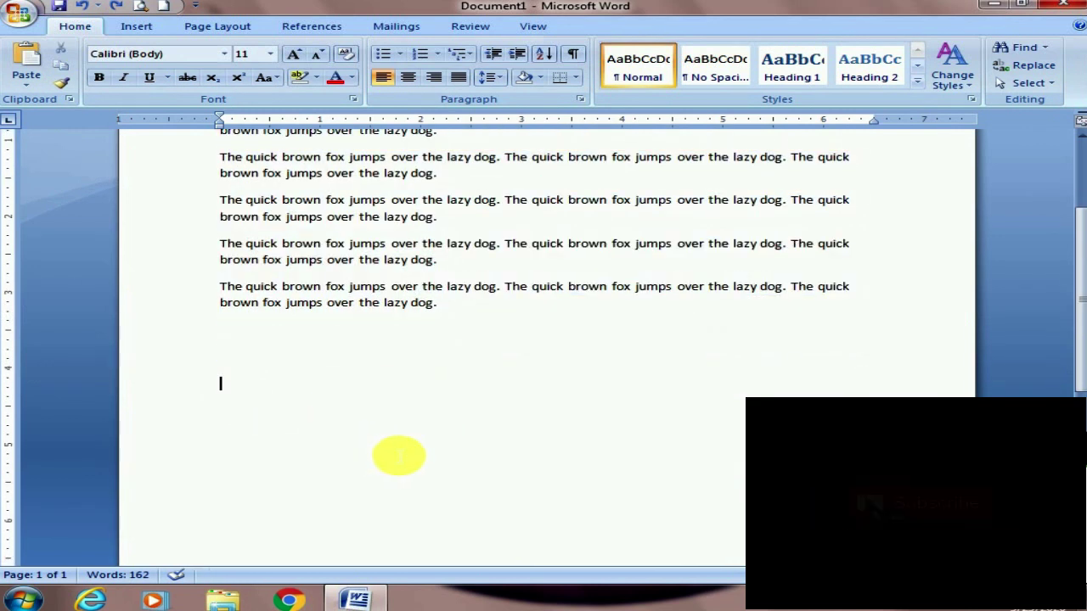
key("ctrl+v")
- Insert a page break before the pasted paragraphs and undo a trial paragraph move
scroll(322, 370, "up", 2)
left_click(224, 383)
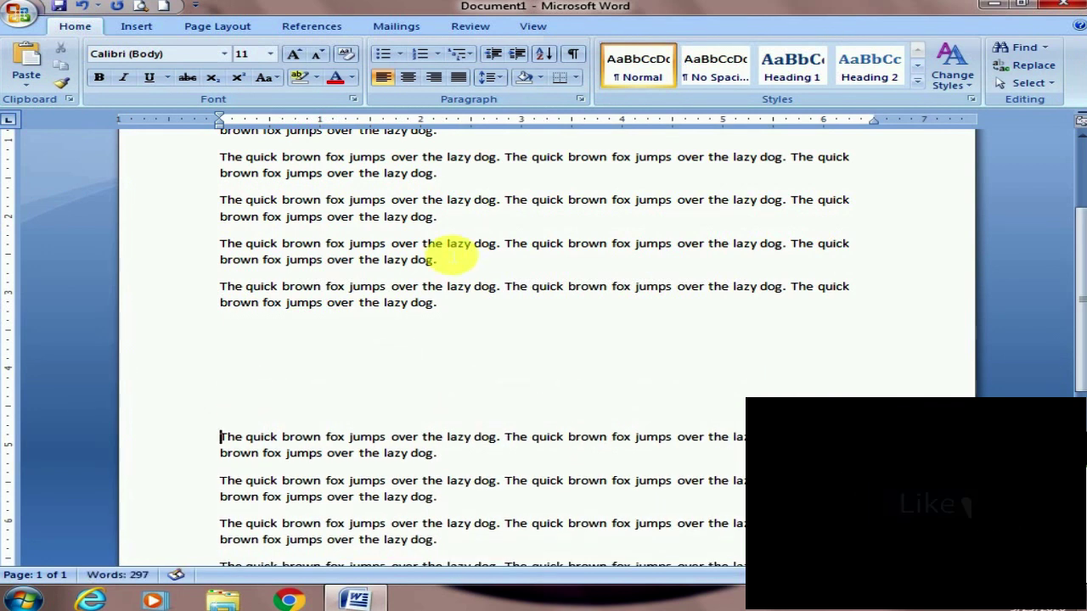
key("ctrl+Return")
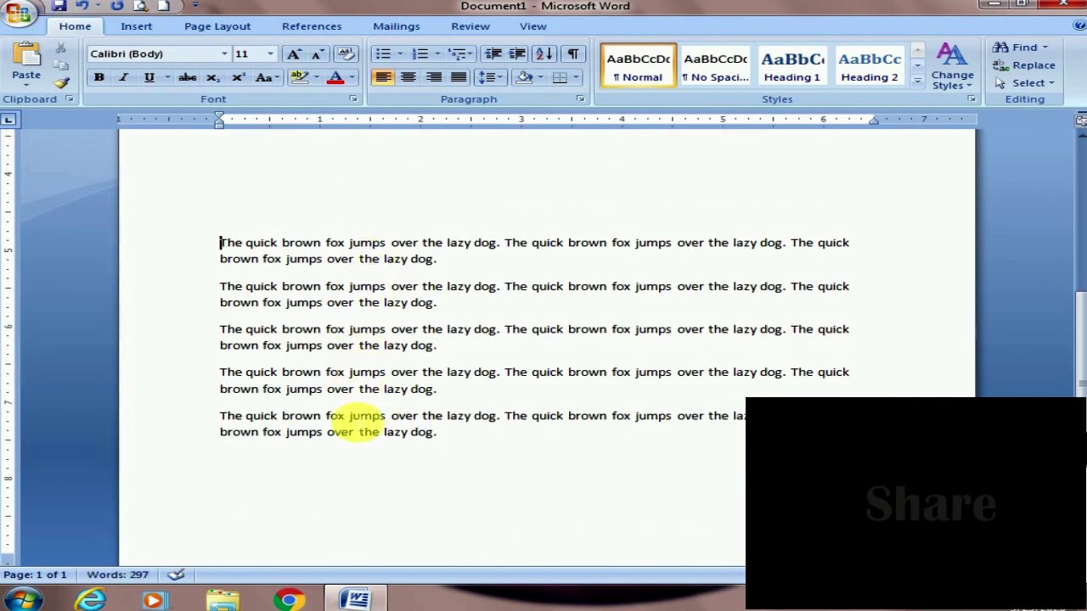
left_click(241, 421)
mouse_move(241, 420)
left_mouse_down()
mouse_move(485, 436)
mouse_move(406, 472)
left_mouse_up()
key("ctrl+z")
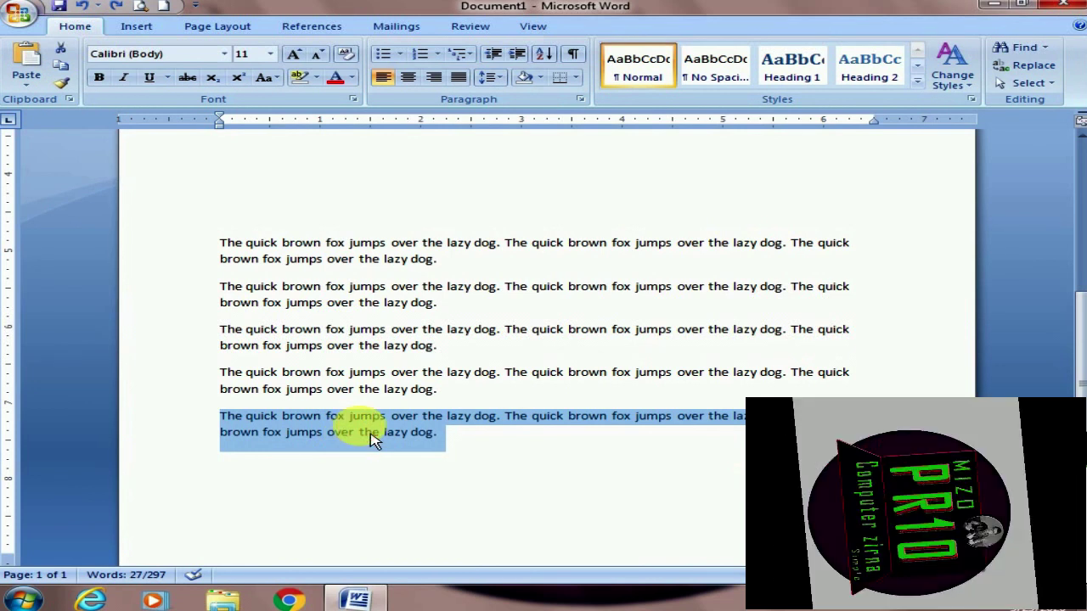
- Drag-copy the last paragraph below itself and delete the extra blank line
mouse_move(360, 439)
left_mouse_down()
mouse_move(357, 478)
mouse_move(331, 508)
left_mouse_up()
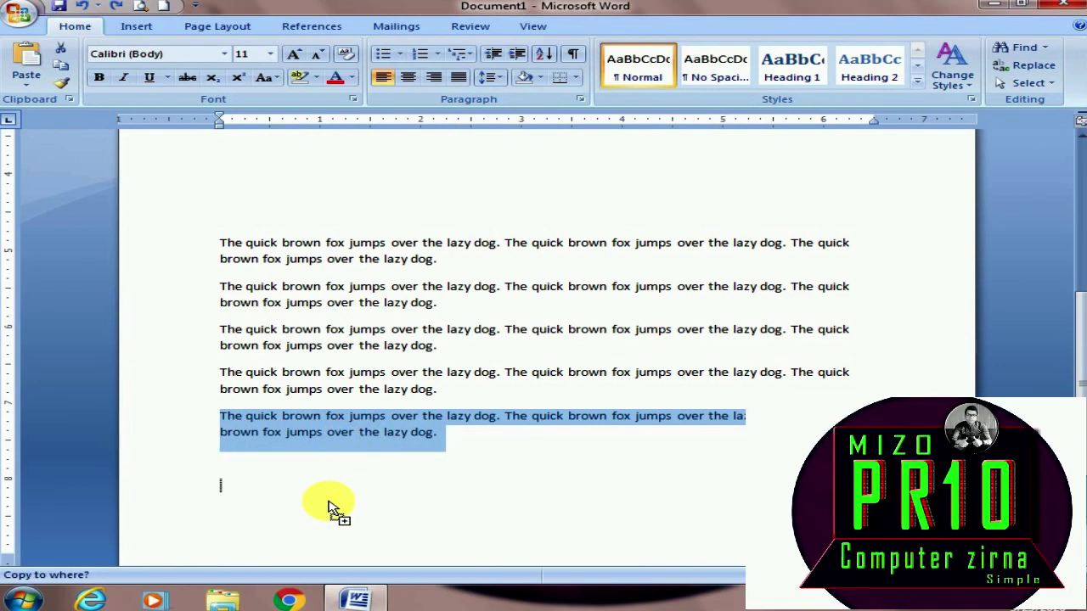
left_click_drag(332, 508, 333, 509)
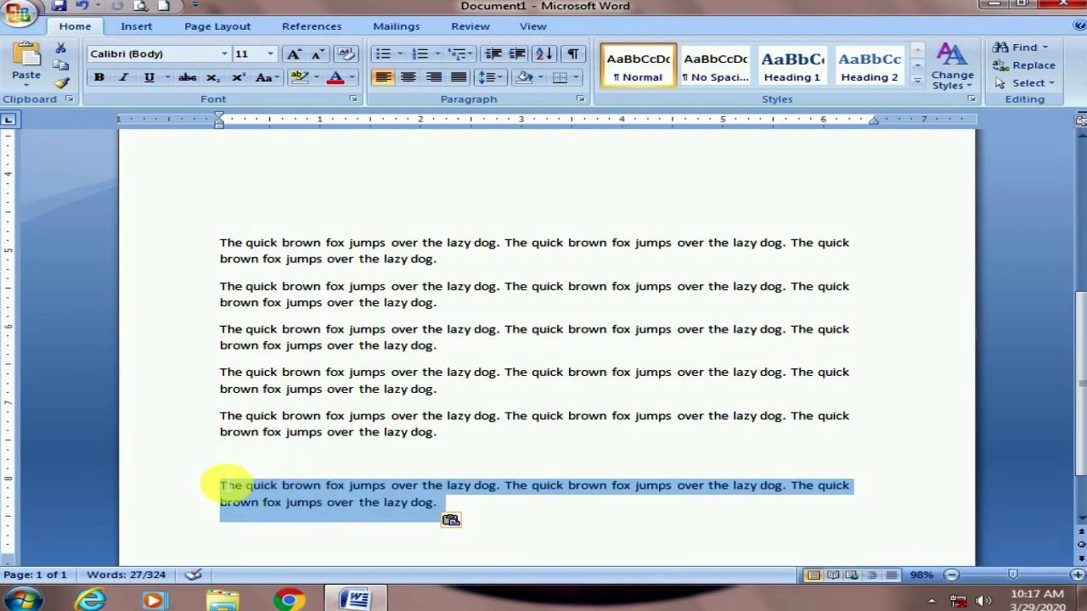
left_click(223, 459)
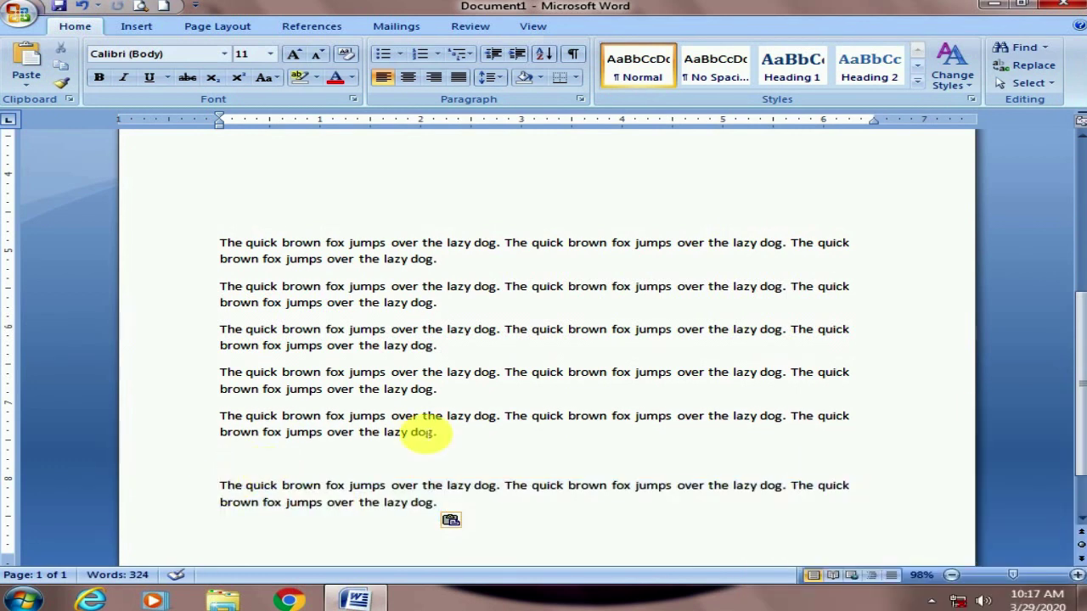
key("Delete")
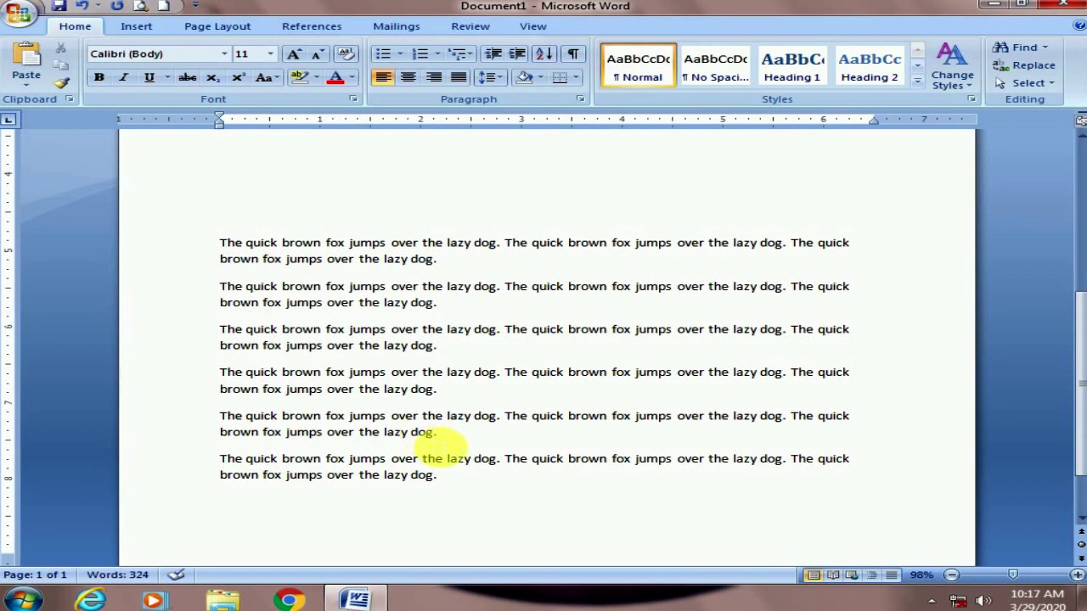
scroll(442, 441, "up", 3)
scroll(458, 450, "up", 4)
scroll(467, 455, "down", 1)
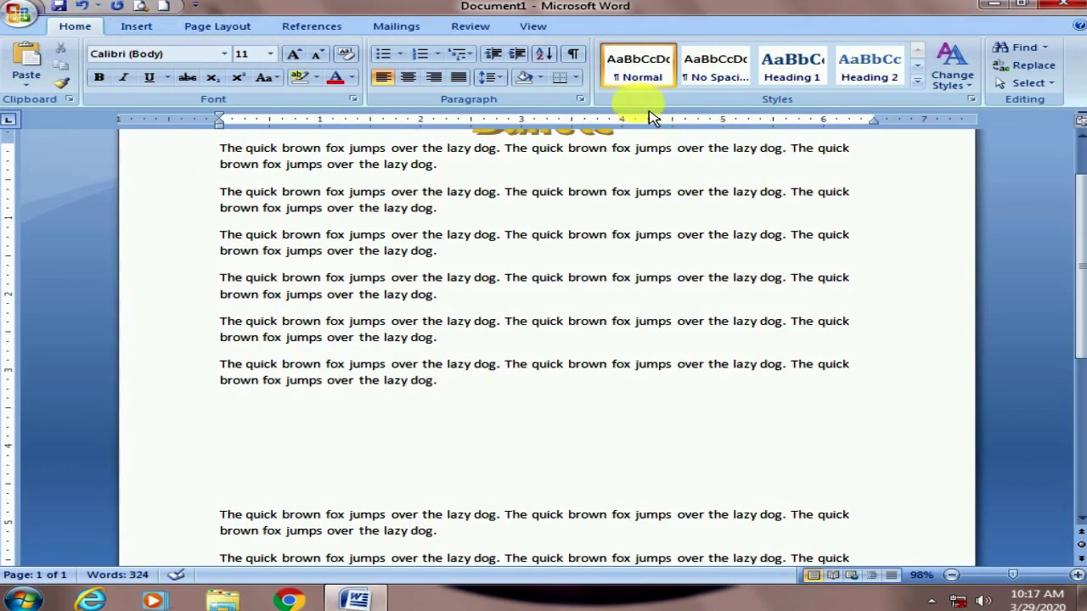
- Insert an arched WordArt reading 'Numbering' in Impact size 36
left_click(138, 27)
left_click(790, 66)
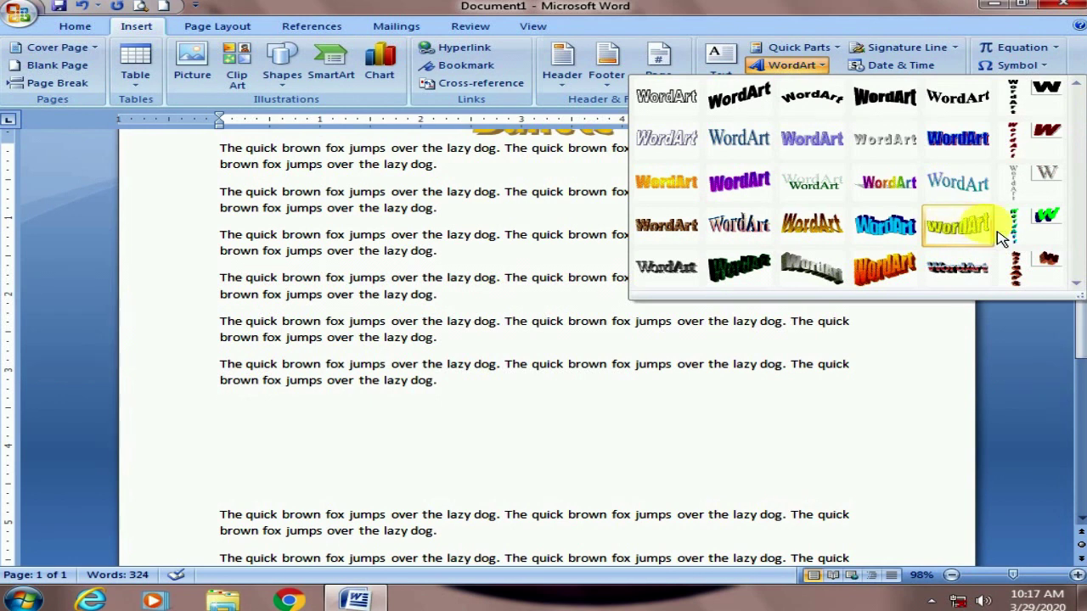
left_click(896, 104)
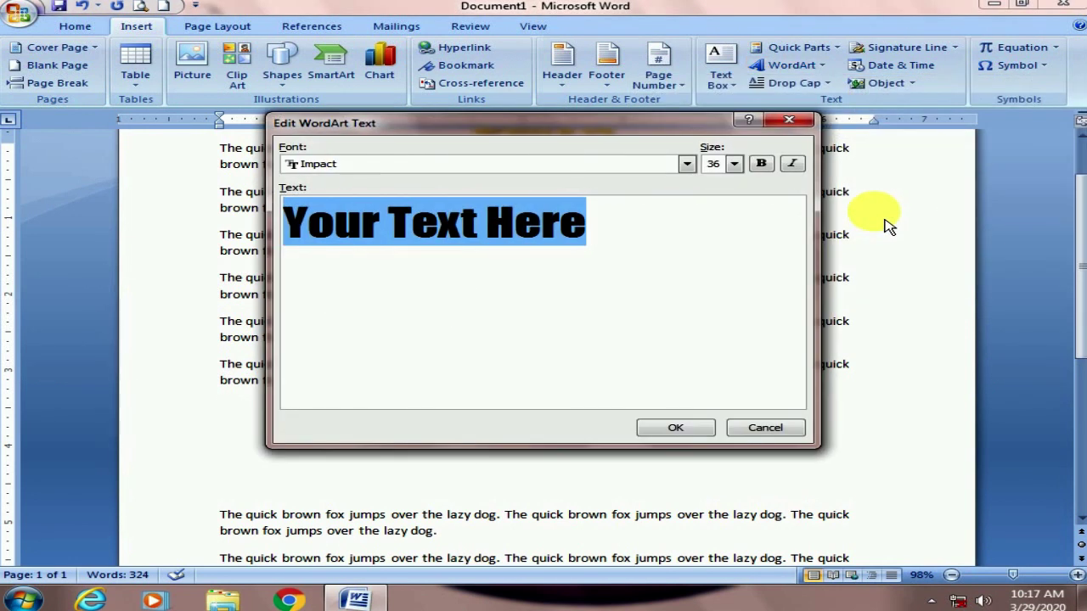
type("Numbering")
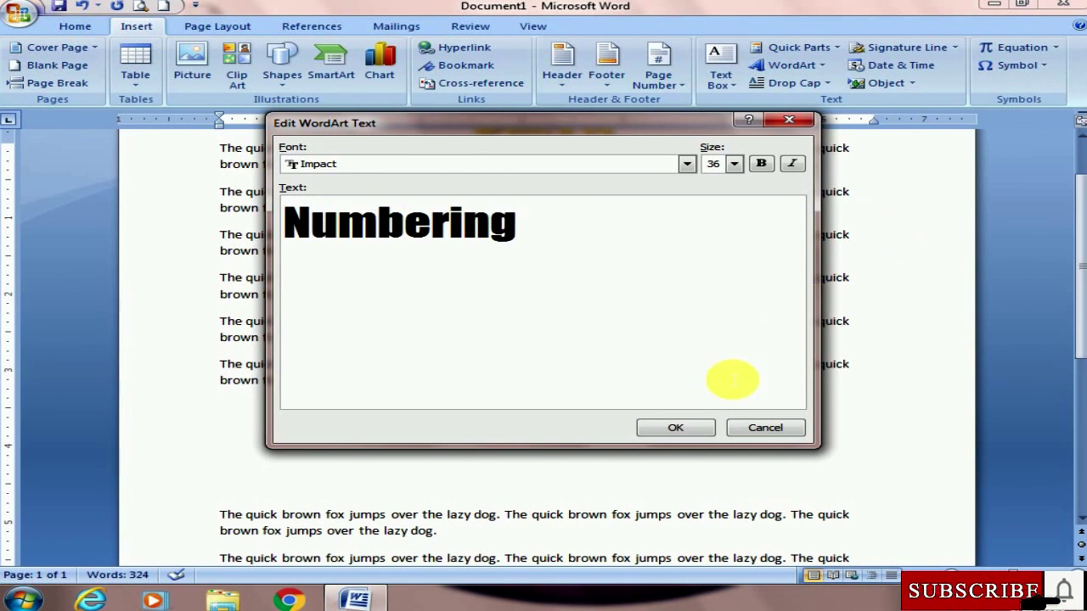
left_click(698, 428)
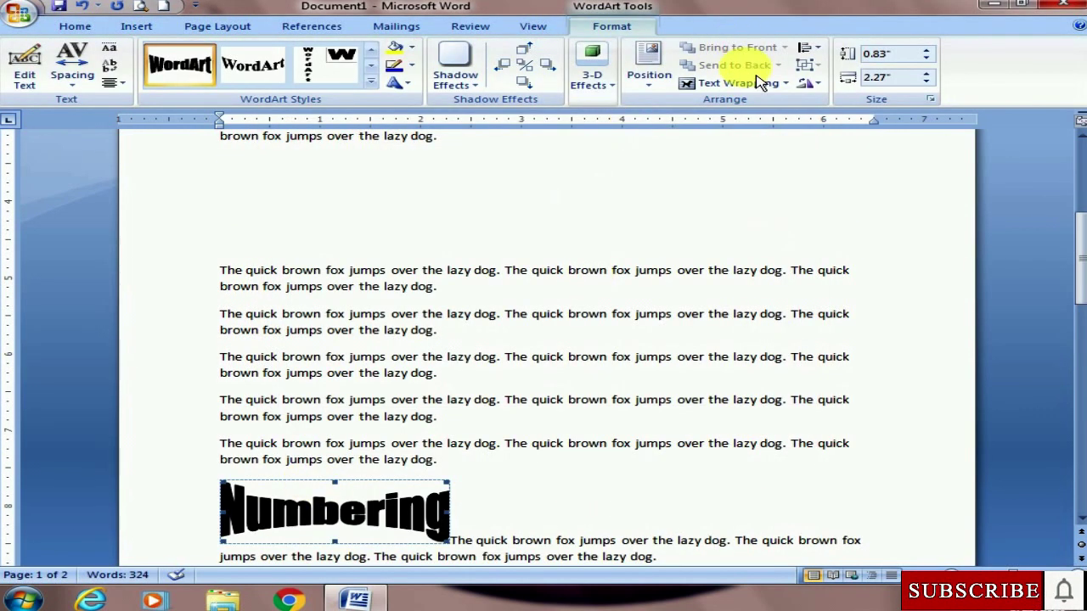
- Try In Front of Text, Square and Tight wrapping on Numbering while repositioning it
left_click(735, 83)
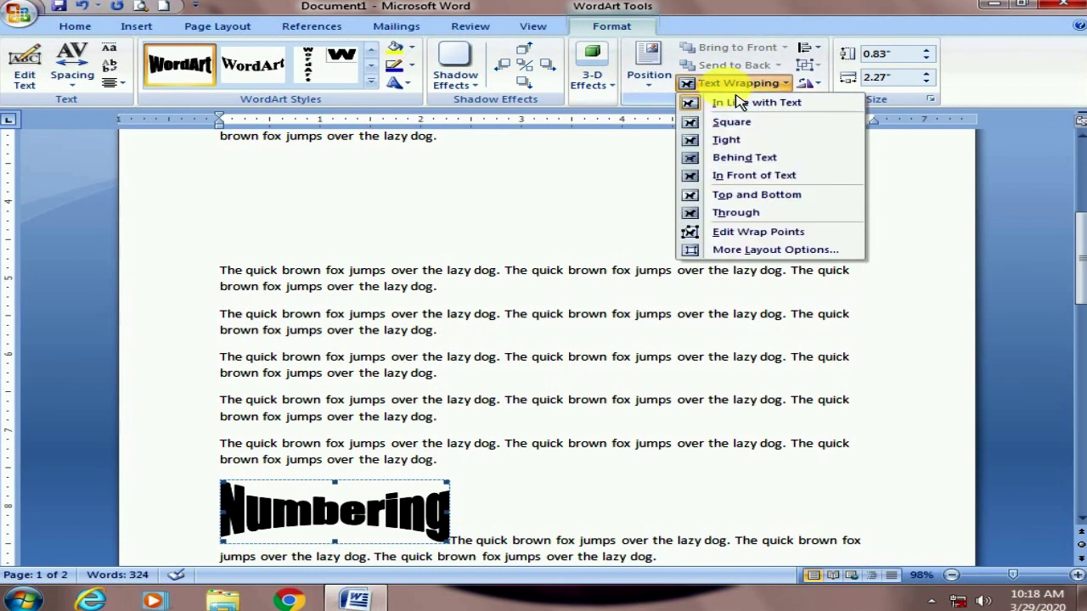
left_click(759, 185)
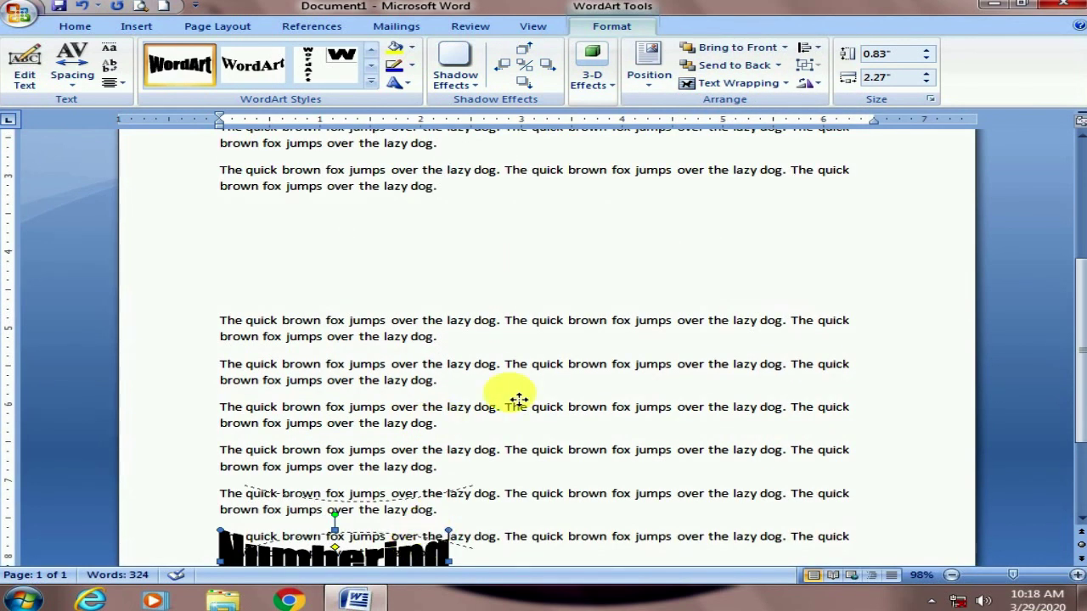
left_click_drag(416, 543, 555, 344)
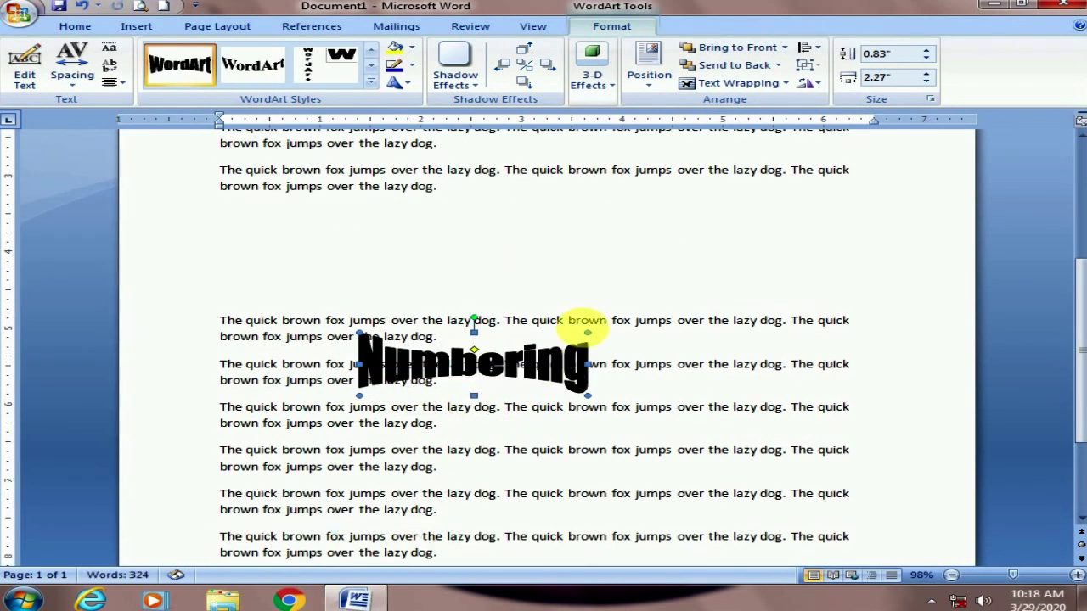
left_click(744, 85)
left_click(738, 120)
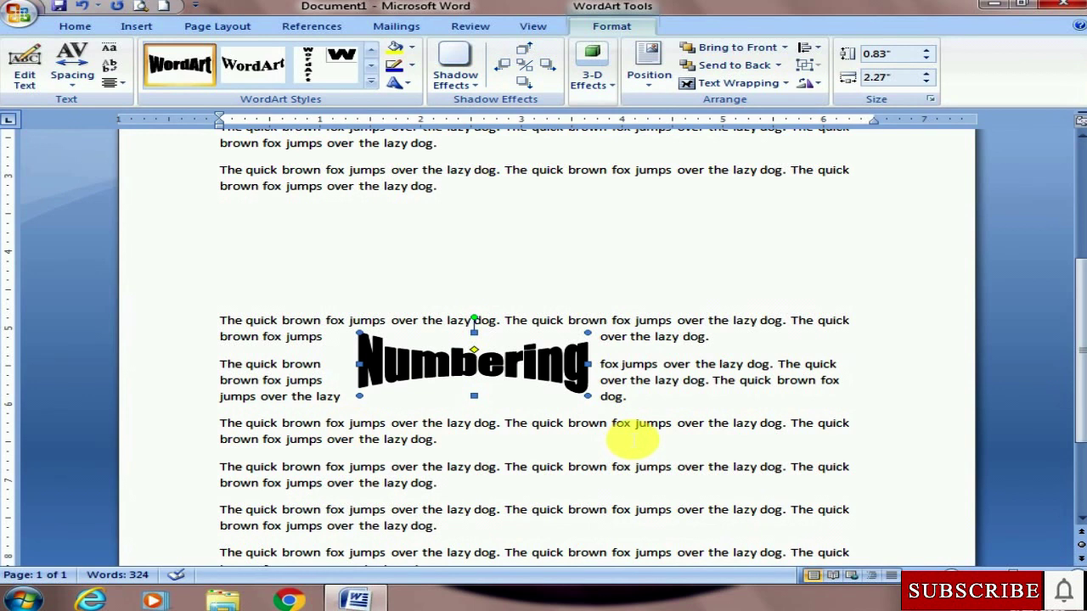
left_click(762, 83)
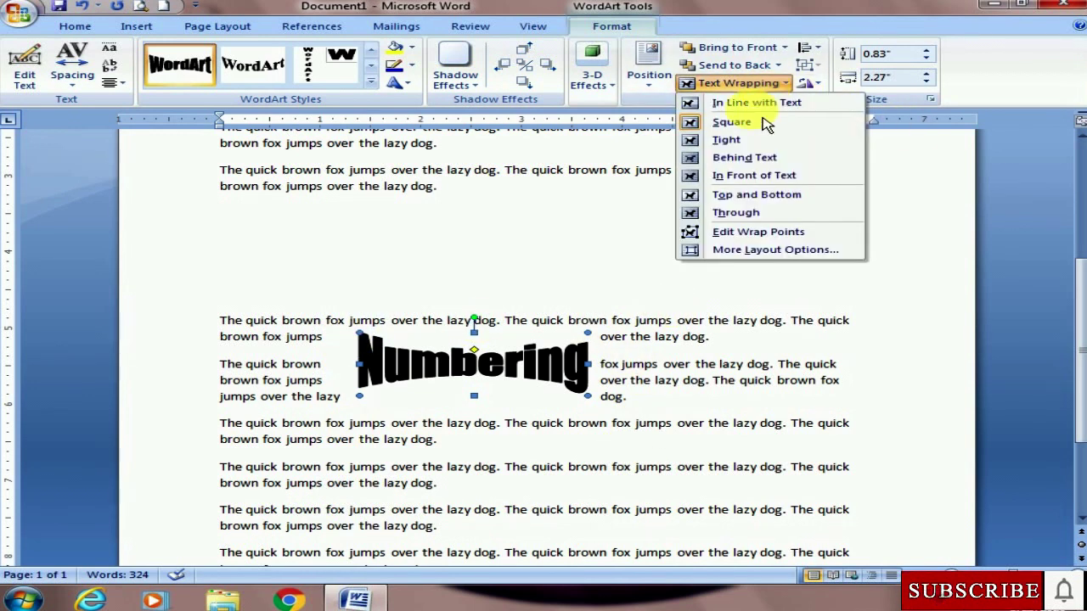
left_click(726, 140)
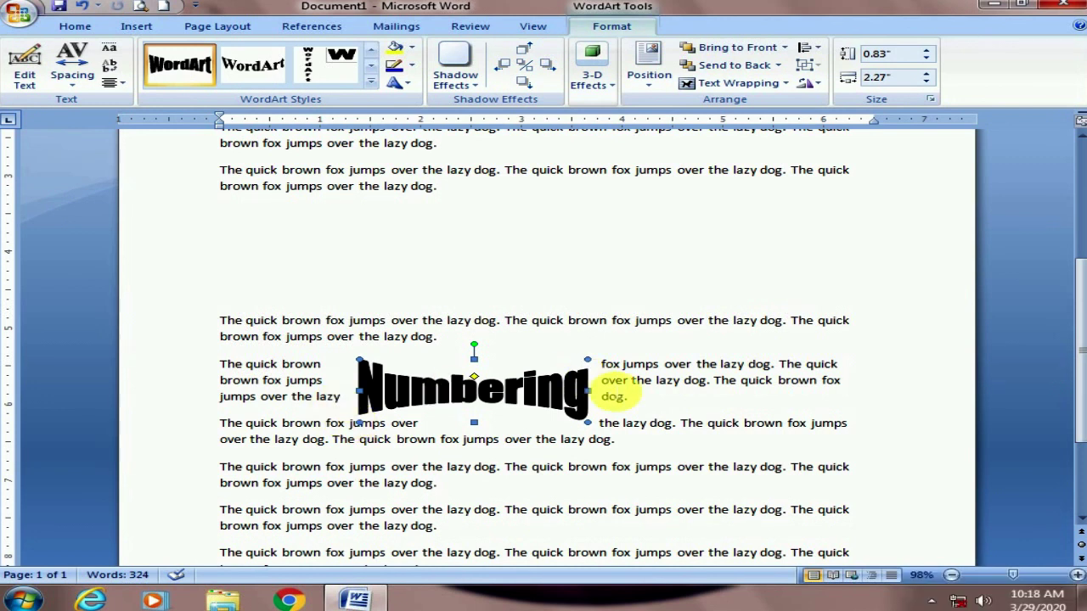
left_click_drag(563, 396, 592, 420)
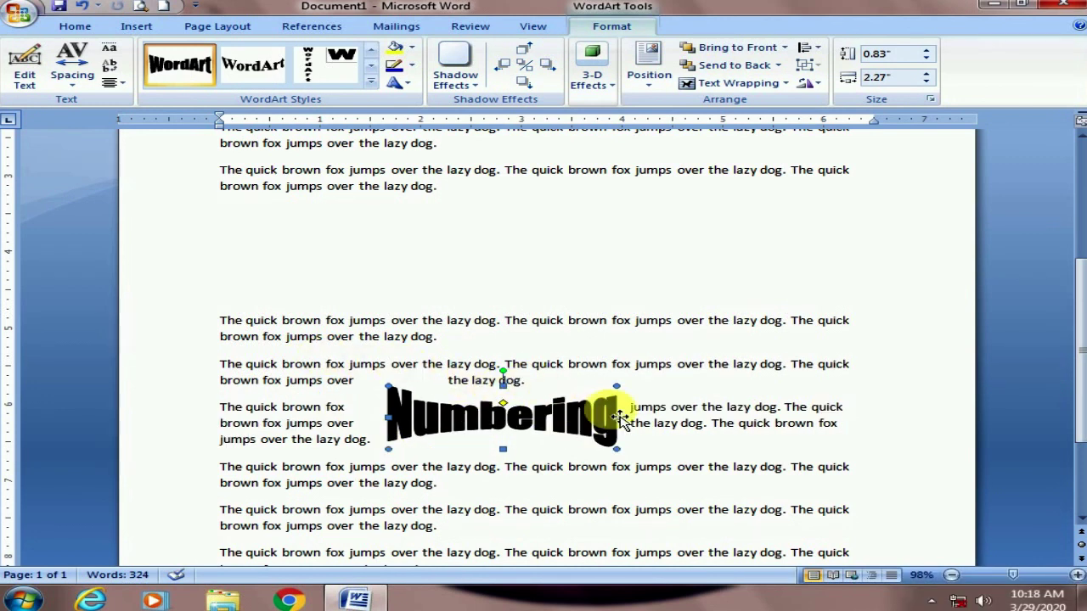
- Set Numbering to In Front of Text and drag it into the gap above the paragraphs
left_click(754, 89)
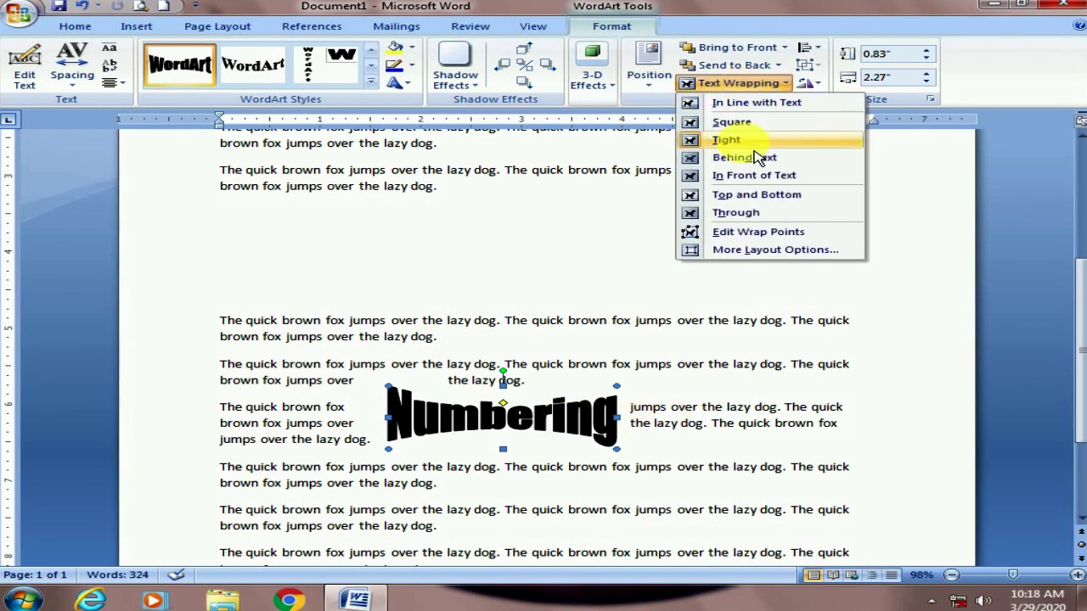
left_click(556, 428)
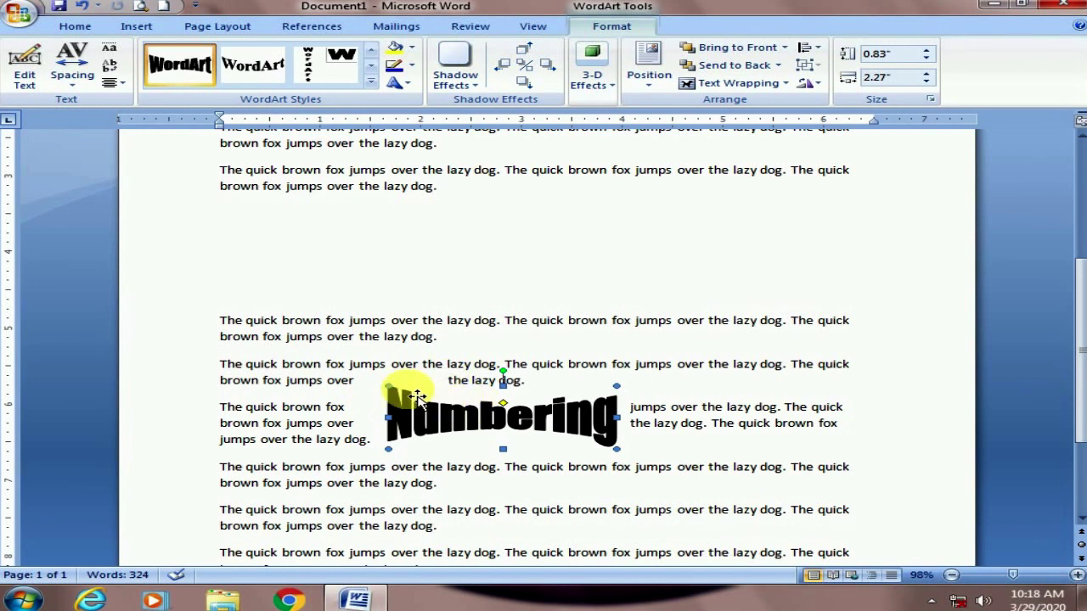
left_click(744, 85)
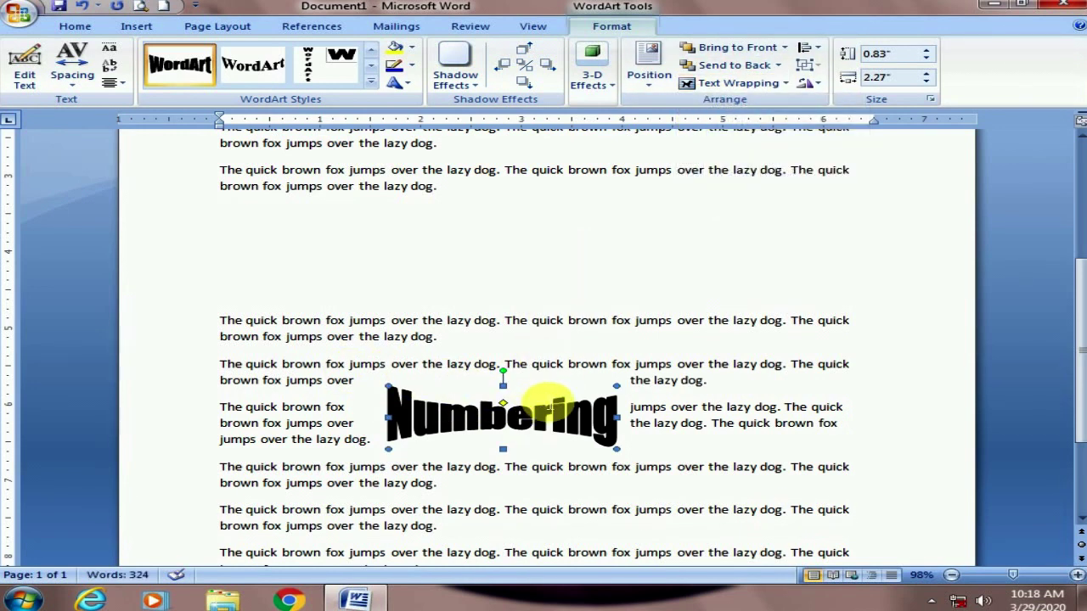
left_click_drag(577, 422, 577, 402)
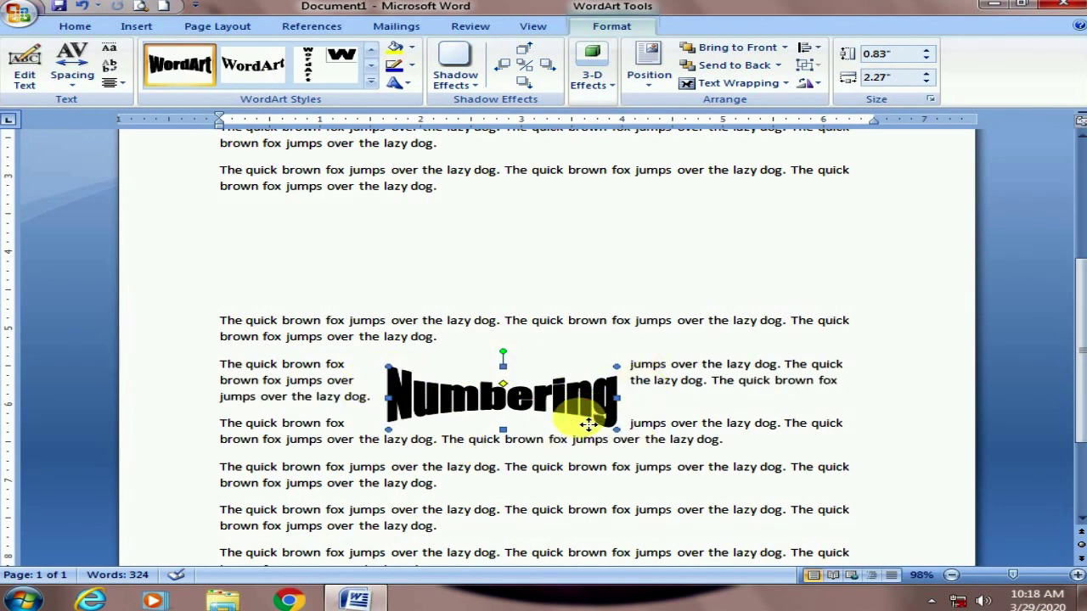
left_click(739, 83)
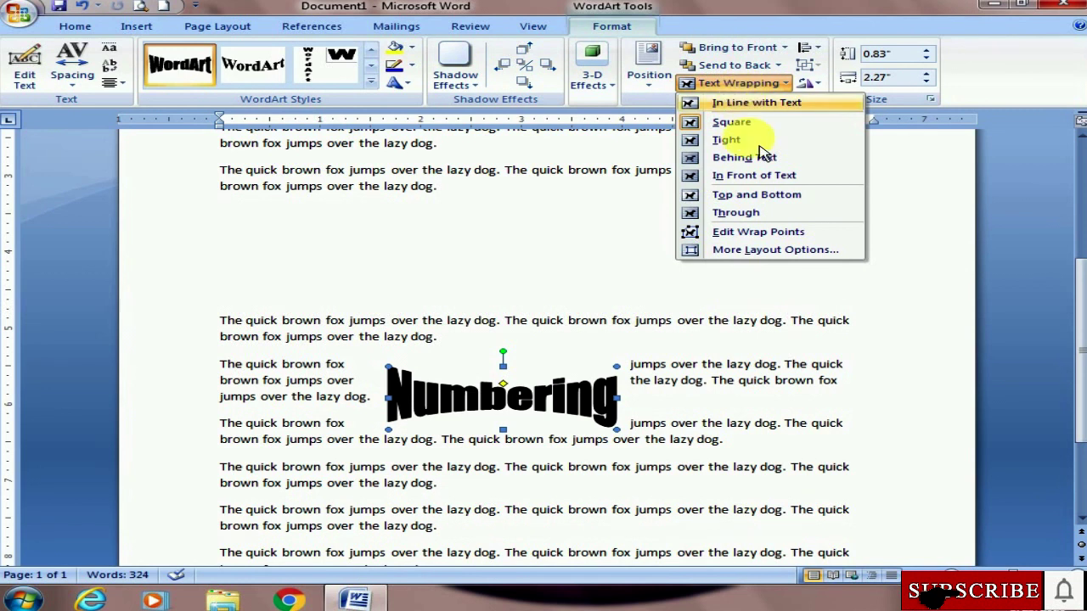
left_click(751, 175)
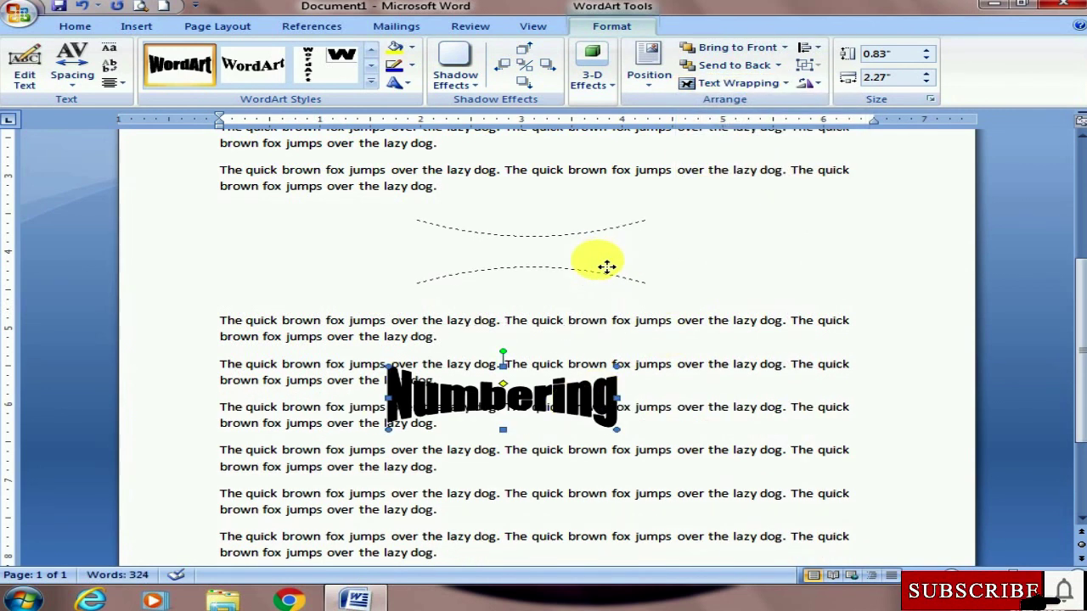
left_click_drag(588, 410, 609, 273)
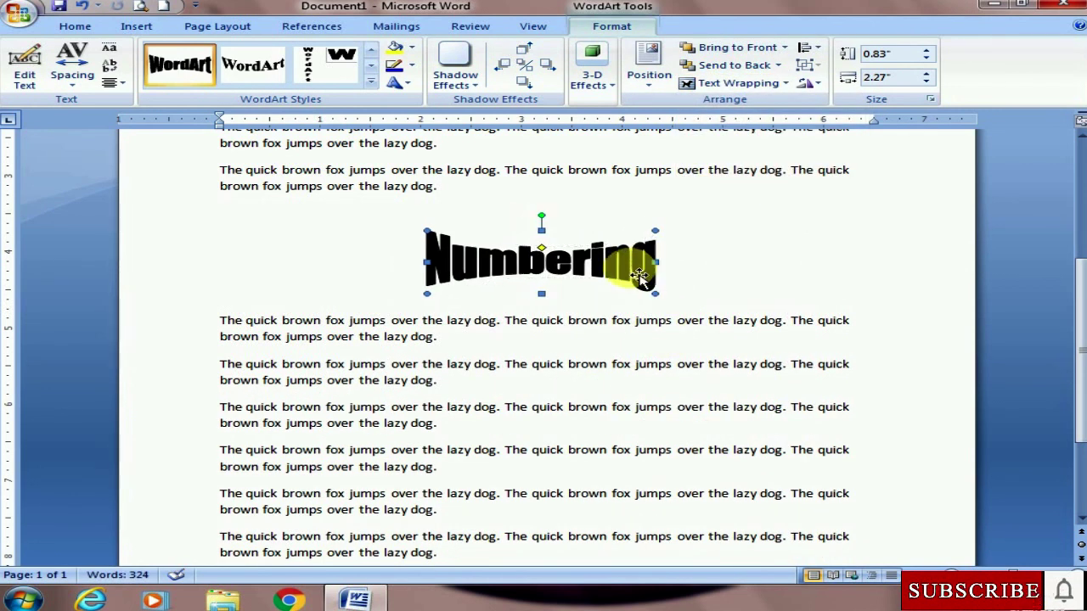
scroll(633, 272, "up", 5)
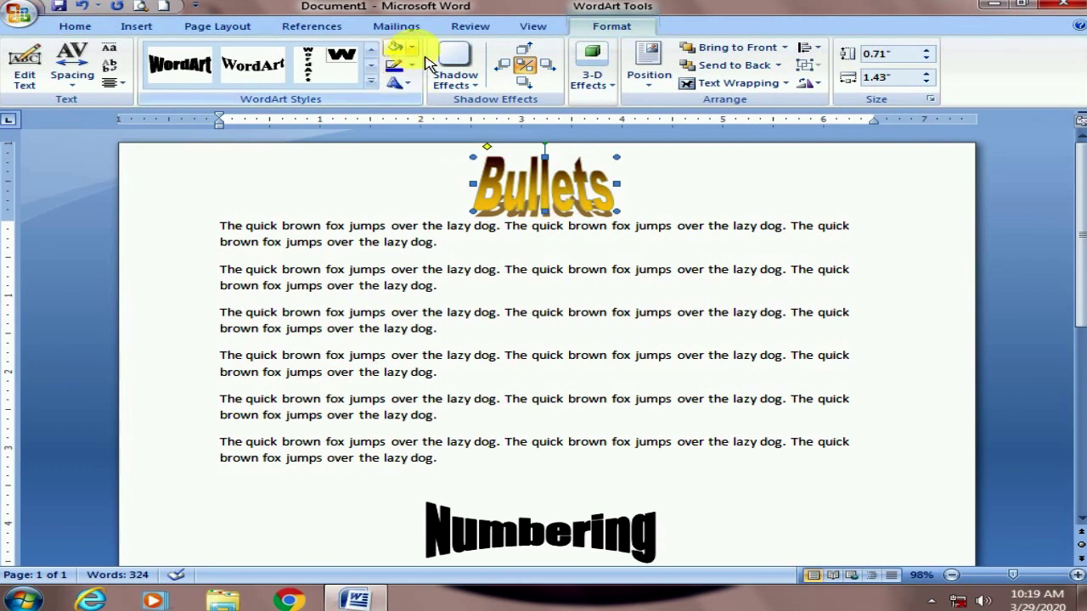
- Fill the Bullets WordArt red via Shape Fill and browse the Shape Outline colours
left_click(412, 47)
key("Escape")
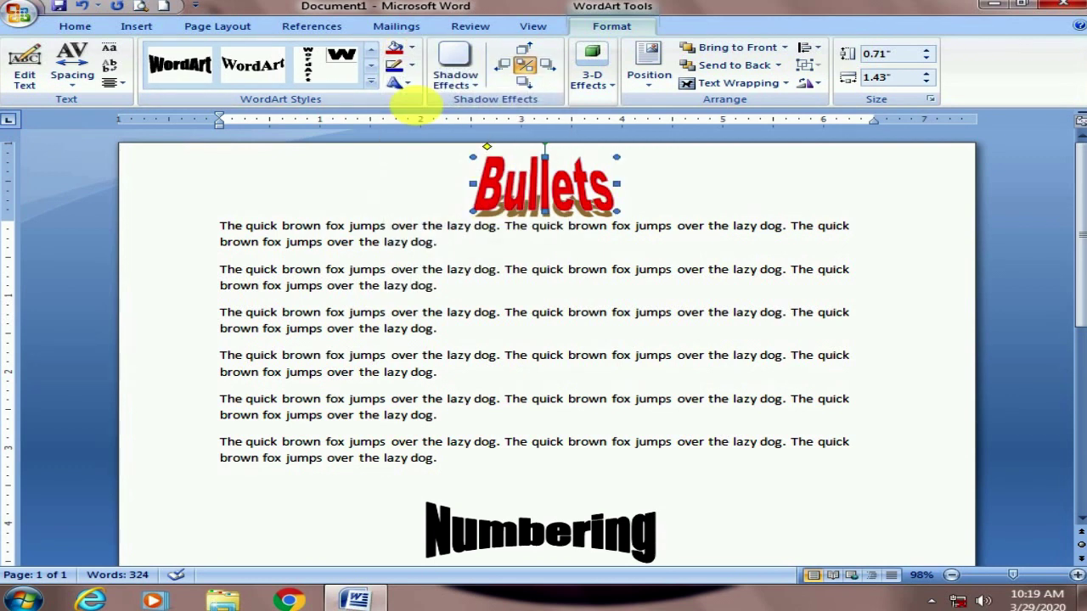
left_click(412, 65)
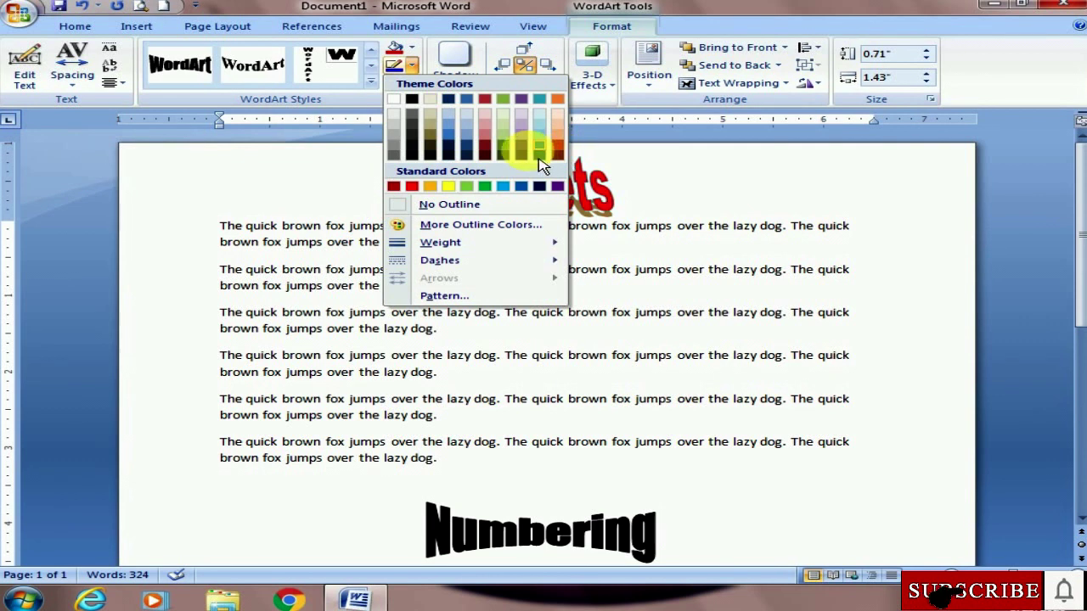
left_click(425, 112)
- Fill the Numbering WordArt with yellow and apply the yellow WordArt style
scroll(595, 221, "down", 3)
scroll(597, 223, "down", 4)
left_click(600, 182)
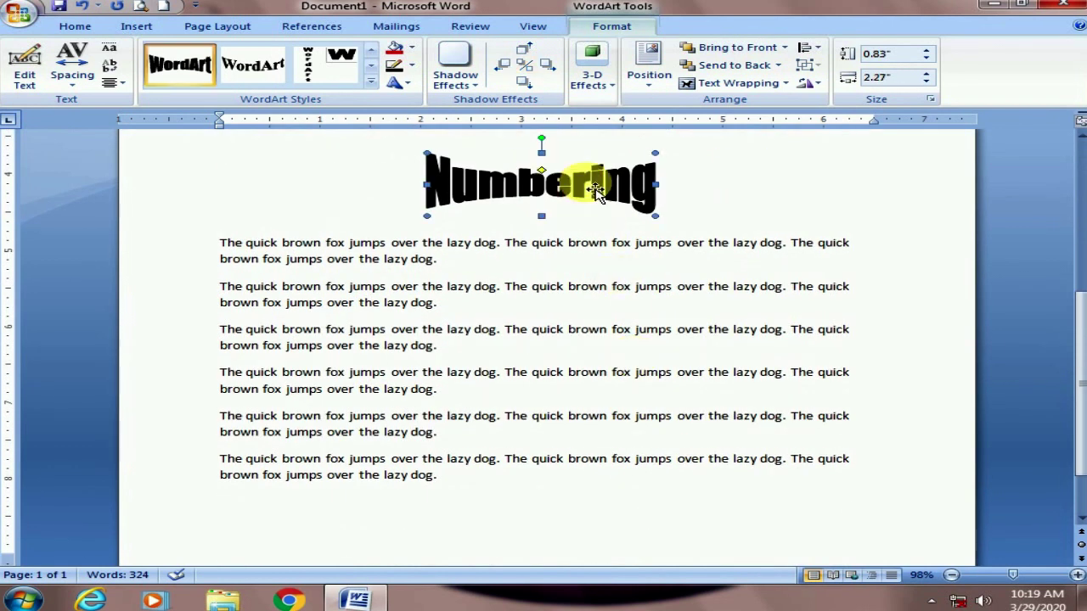
left_click(411, 47)
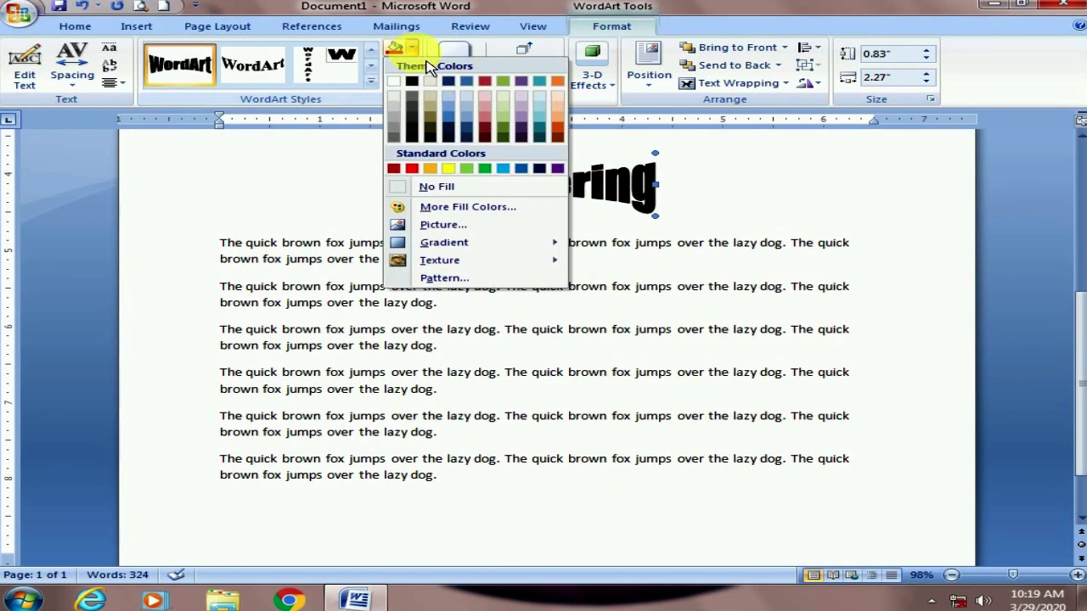
left_click(448, 168)
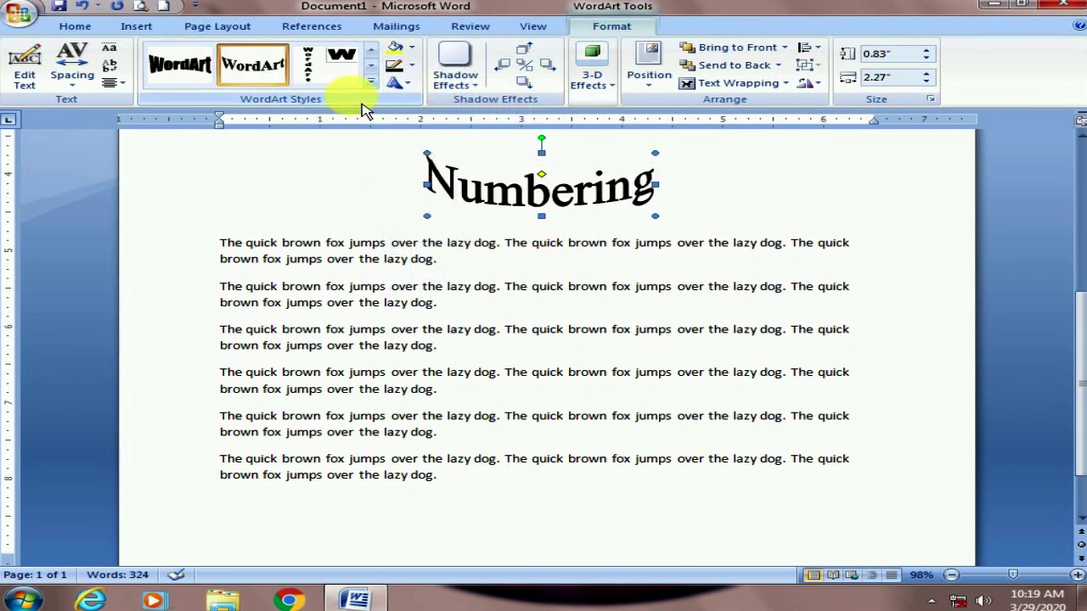
left_click(371, 83)
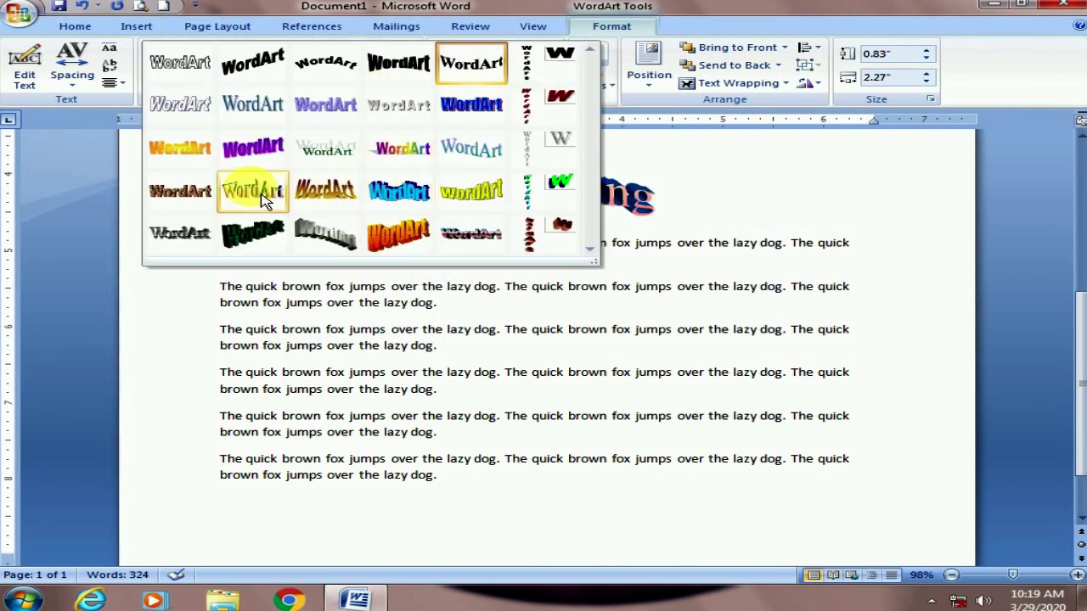
left_click(480, 197)
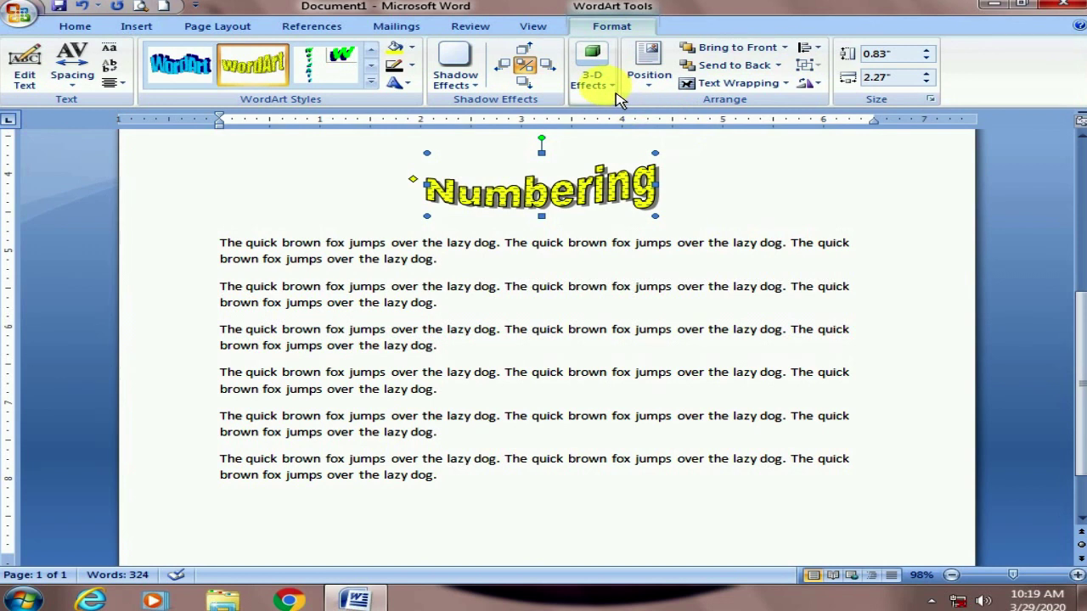
- Add the first Parallel 3-D effect and set its 3-D colour to red
left_click(592, 72)
left_click(598, 140)
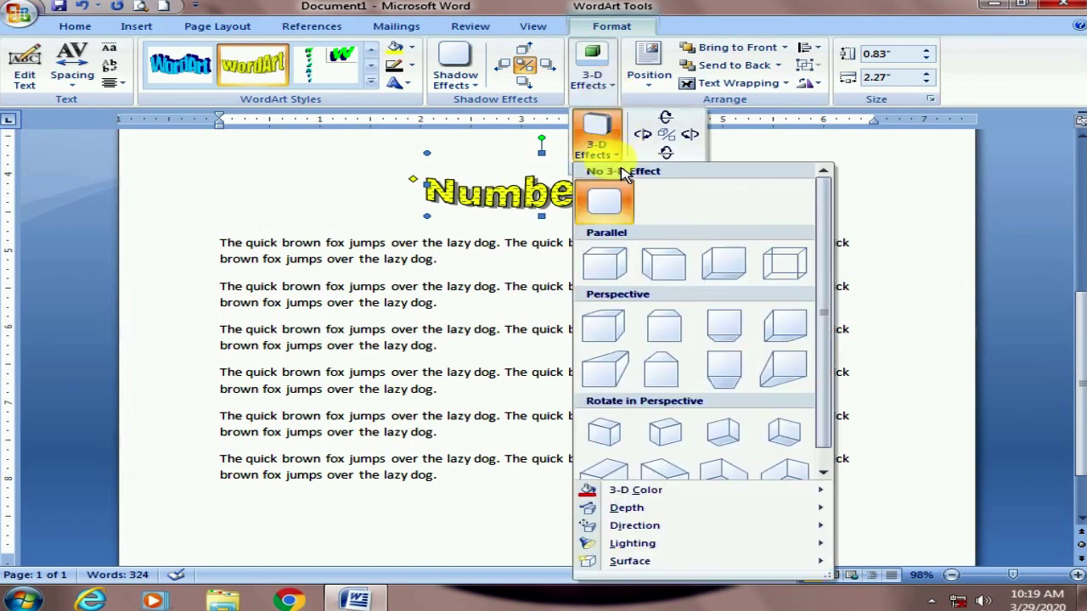
left_click(622, 276)
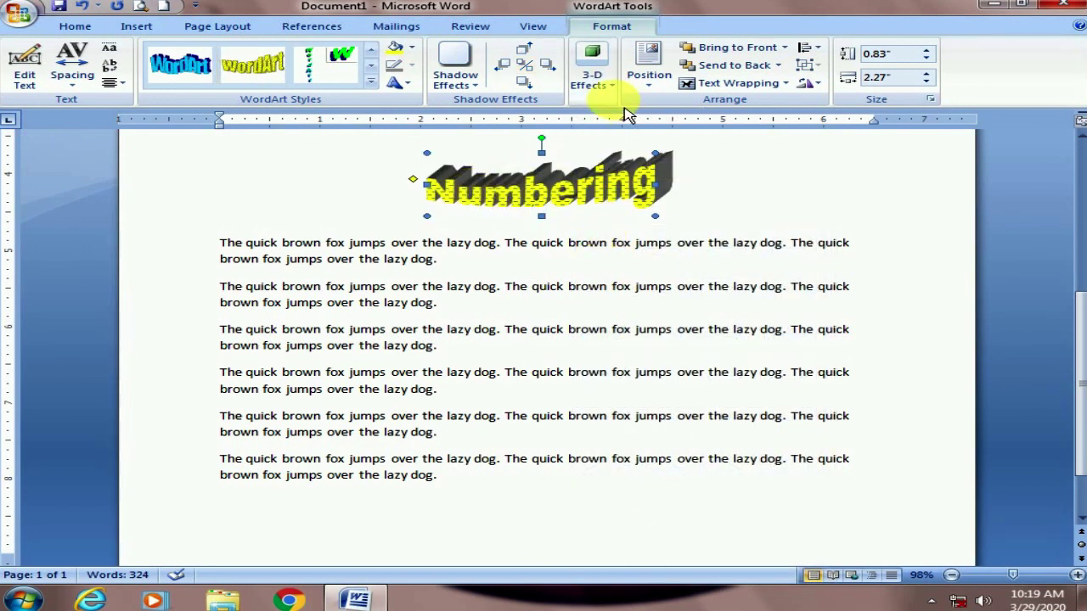
left_click(592, 68)
left_click(598, 136)
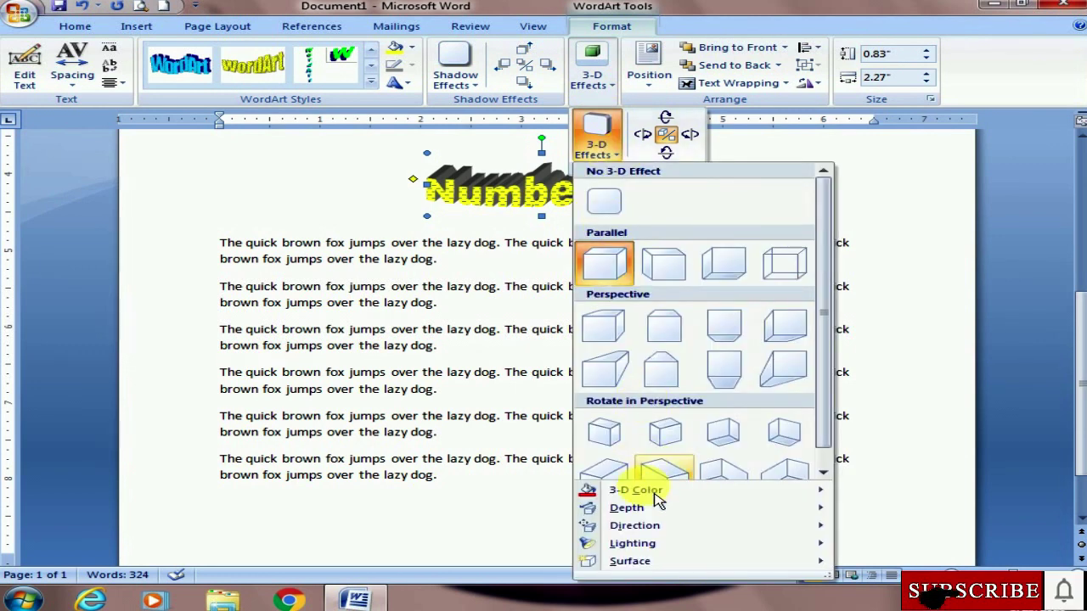
mouse_move(635, 490)
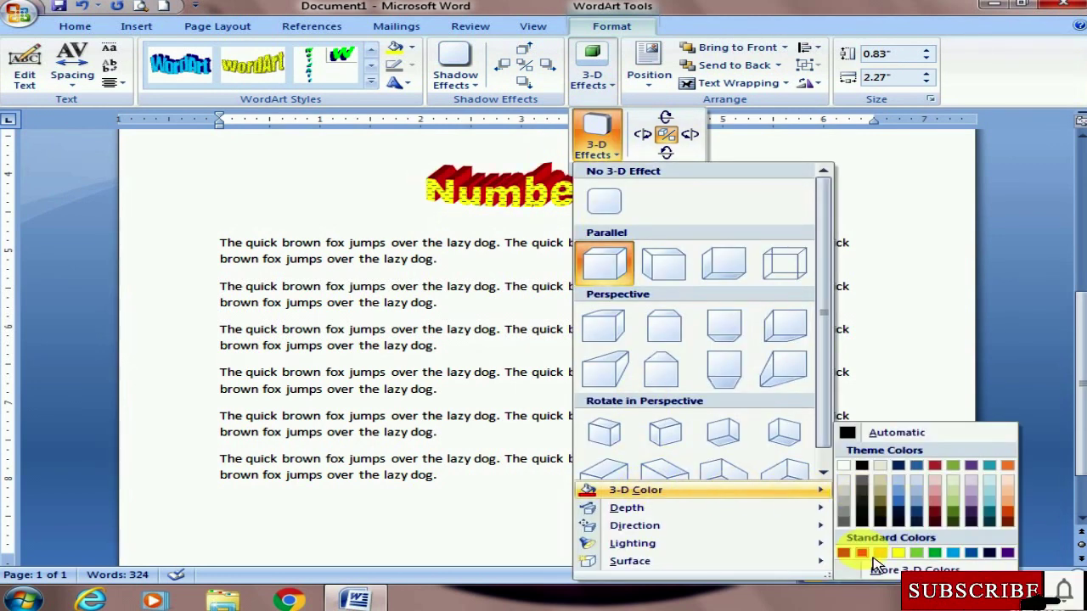
left_click(869, 557)
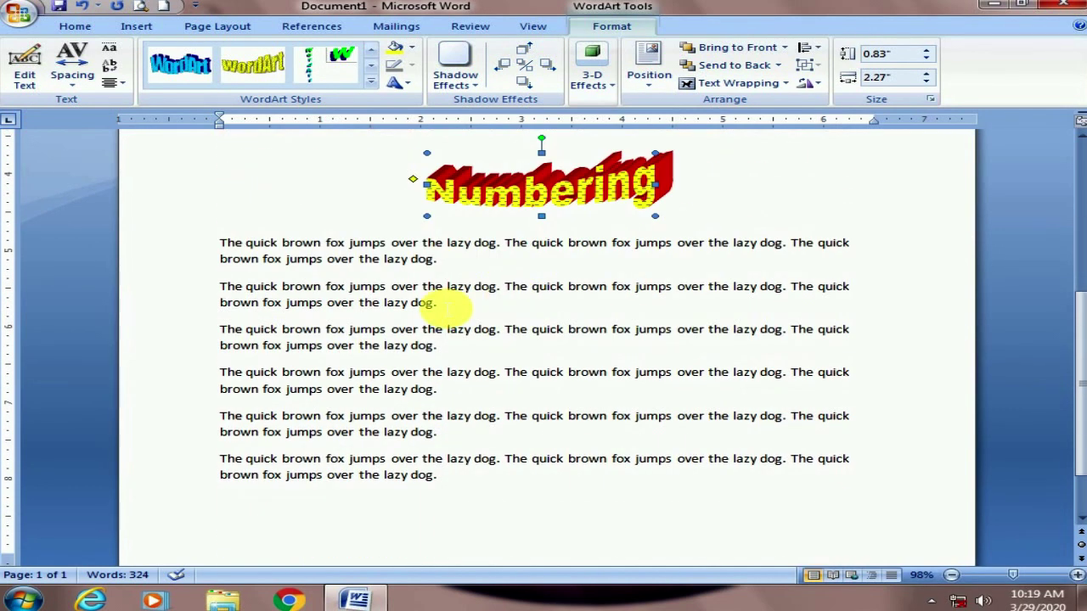
left_click(440, 303)
- Give the first two Bullets paragraphs telephone bullets
scroll(441, 304, "up", 6)
left_click(220, 187)
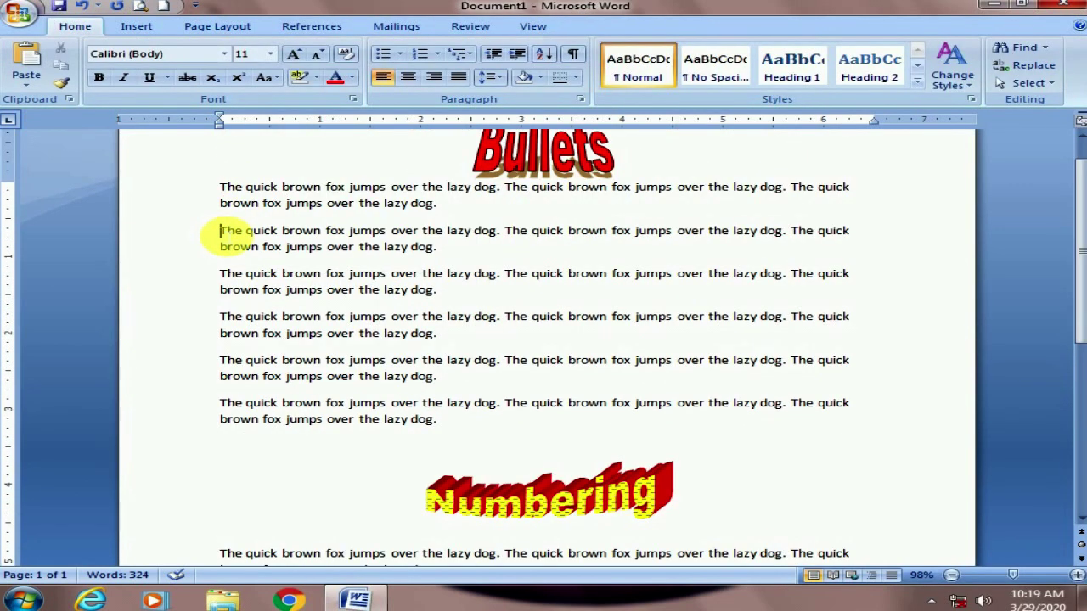
left_click_drag(221, 189, 489, 240)
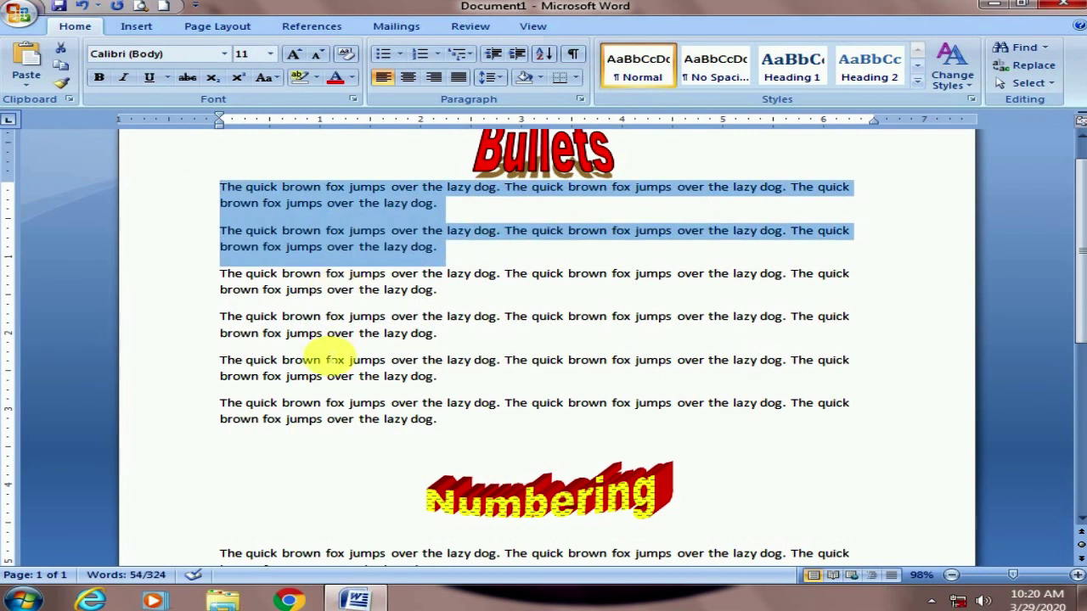
left_click(399, 53)
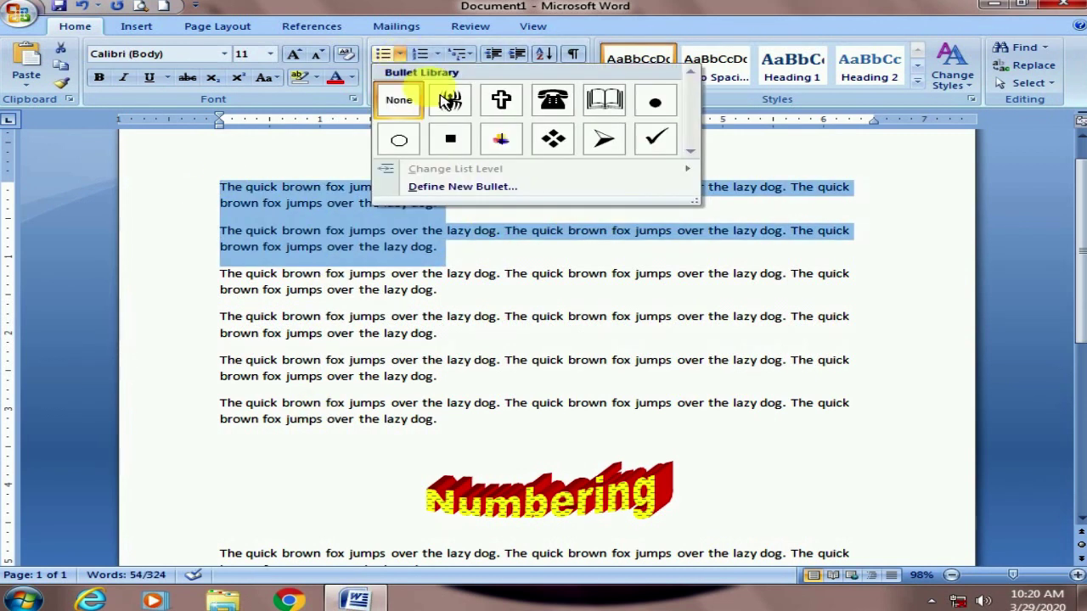
left_click(574, 113)
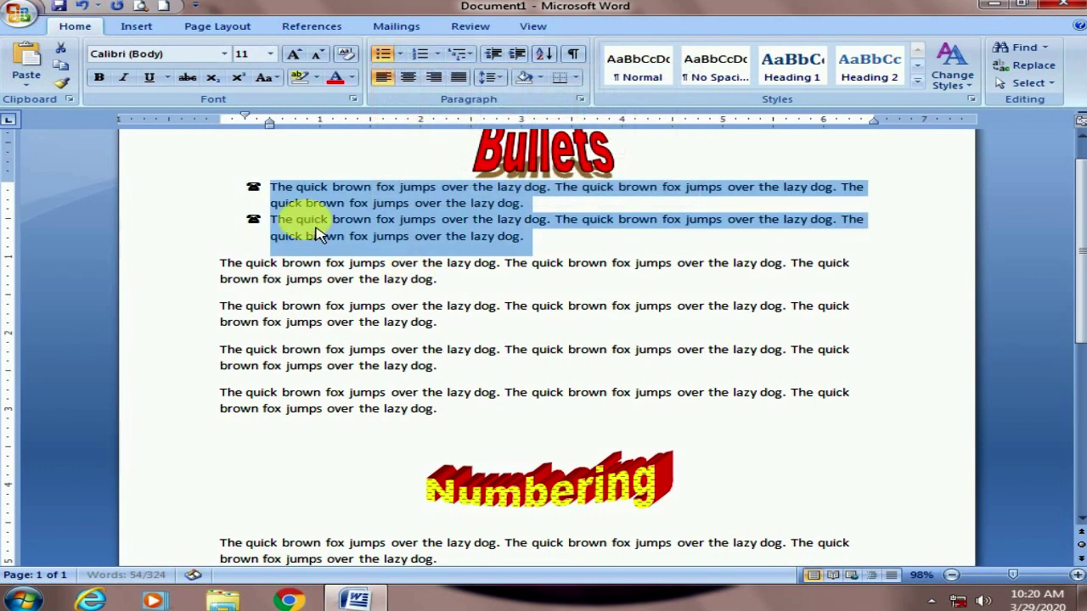
- Give the third and fourth paragraphs open-book bullets
left_click_drag(219, 264, 505, 325)
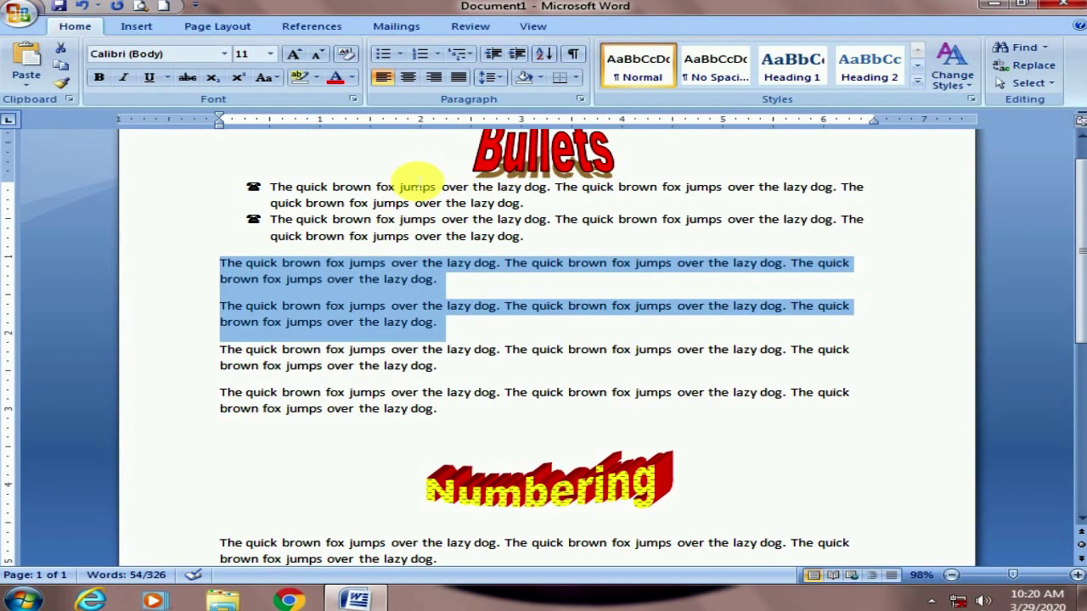
left_click(399, 54)
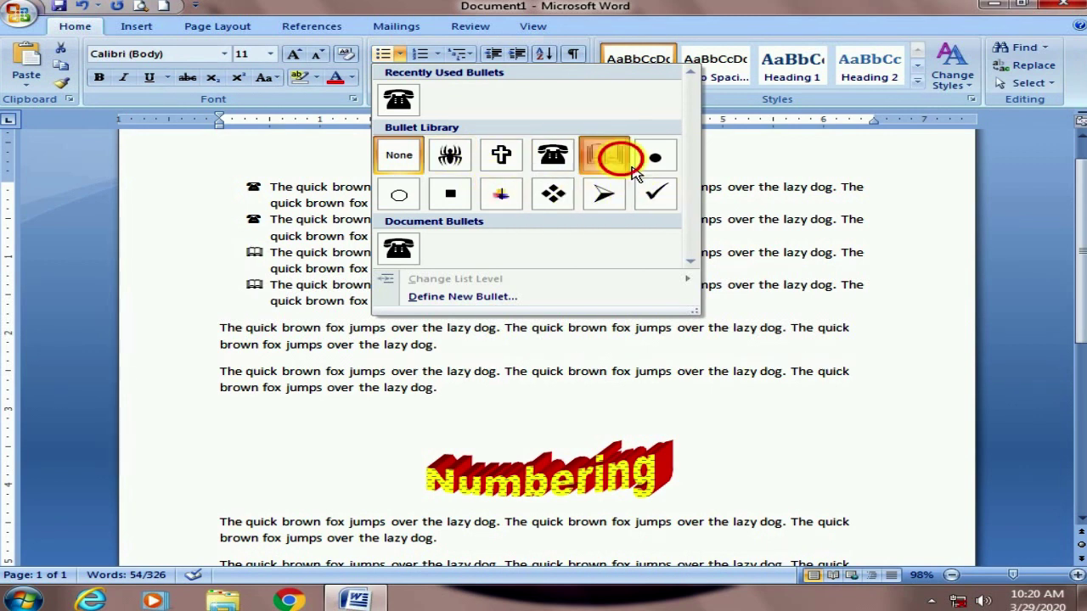
left_click(614, 156)
- Select the last two unbulleted paragraphs and open the bullet symbol choices
left_click(279, 328)
left_click_drag(220, 330, 485, 401)
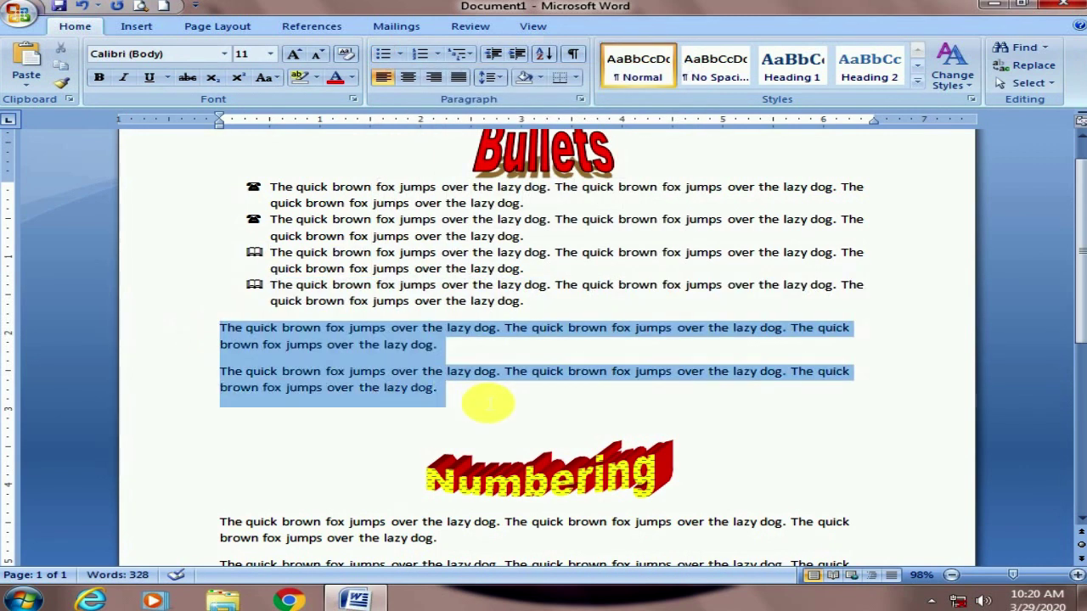
left_click(399, 54)
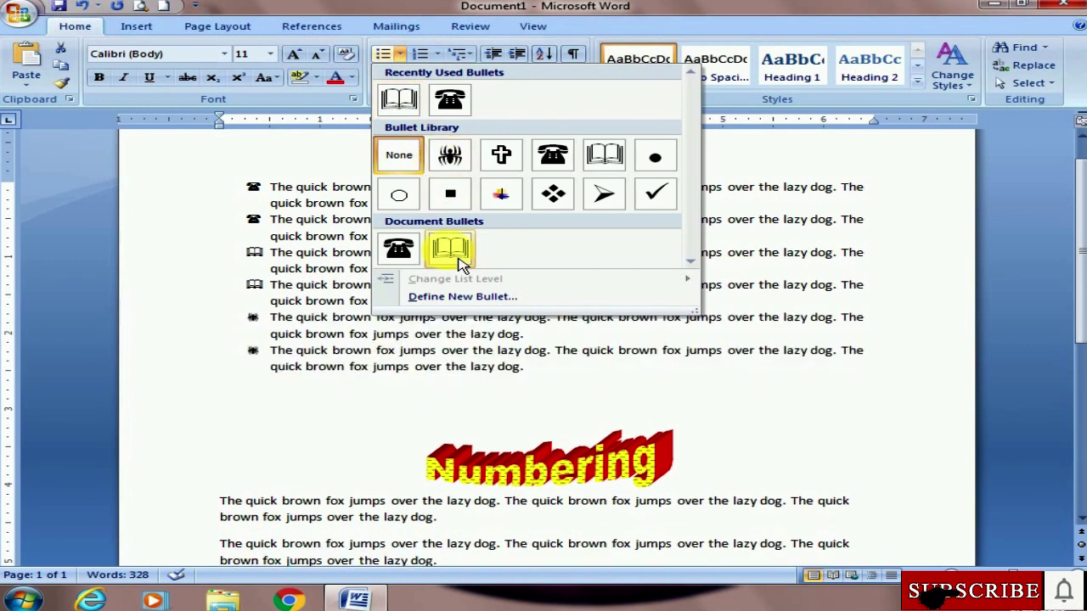
- Start a new bullet definition and browse the Wingdings 2 and Wingdings 3 symbol fonts
left_click(463, 297)
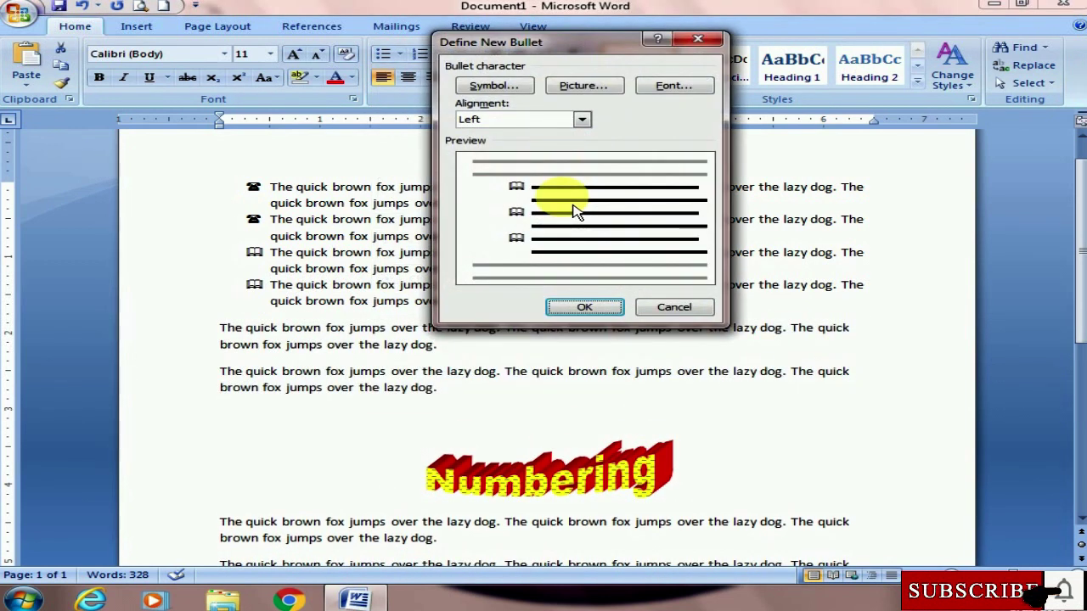
left_click(494, 84)
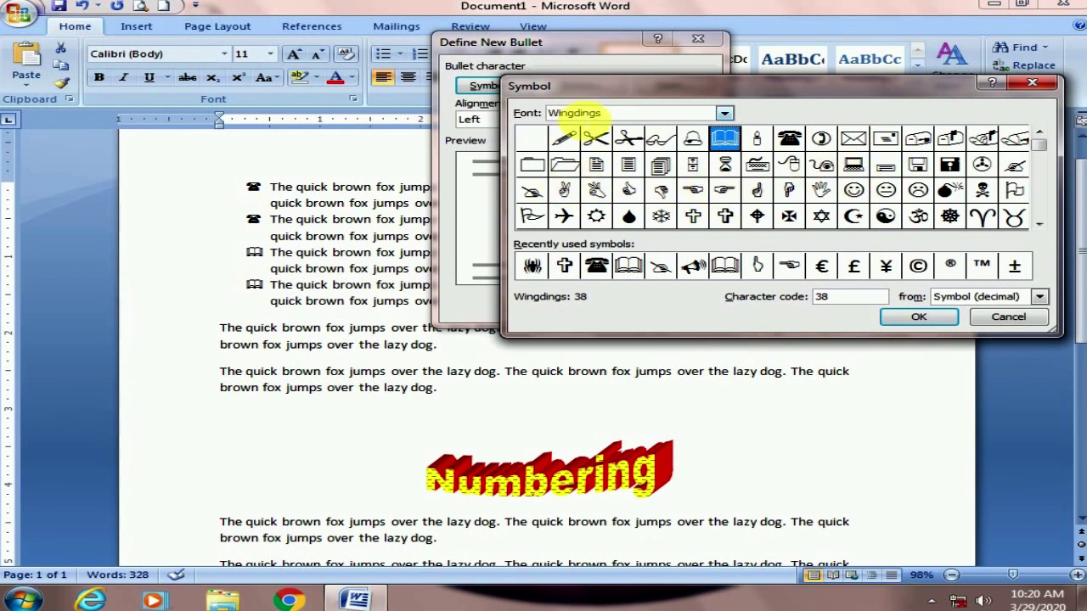
left_click(724, 113)
left_click(724, 113)
left_click(724, 113)
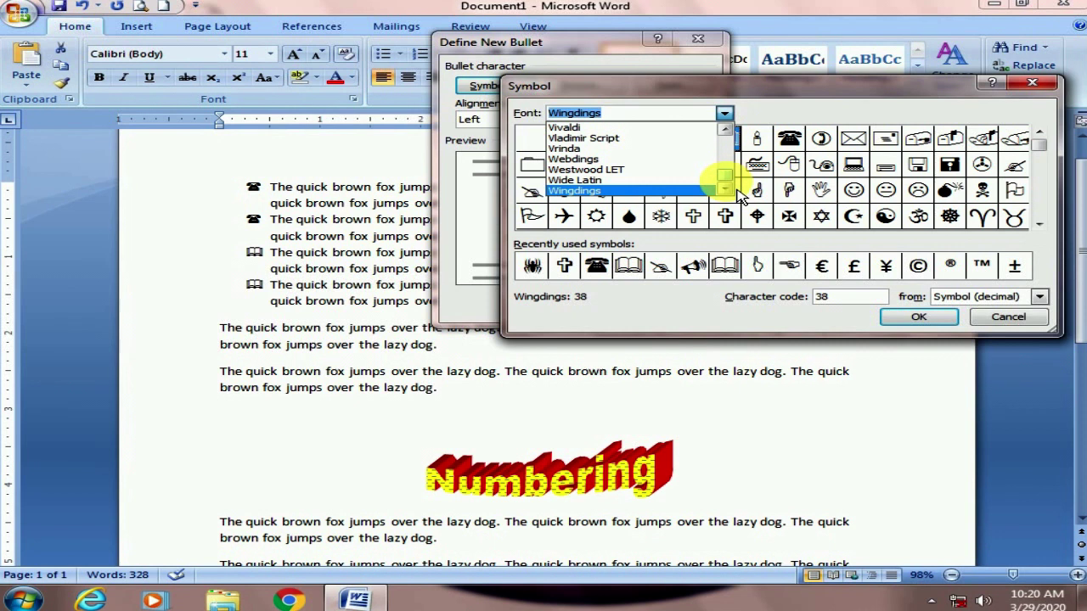
left_click_drag(737, 185, 736, 176)
scroll(722, 170, "down", 10)
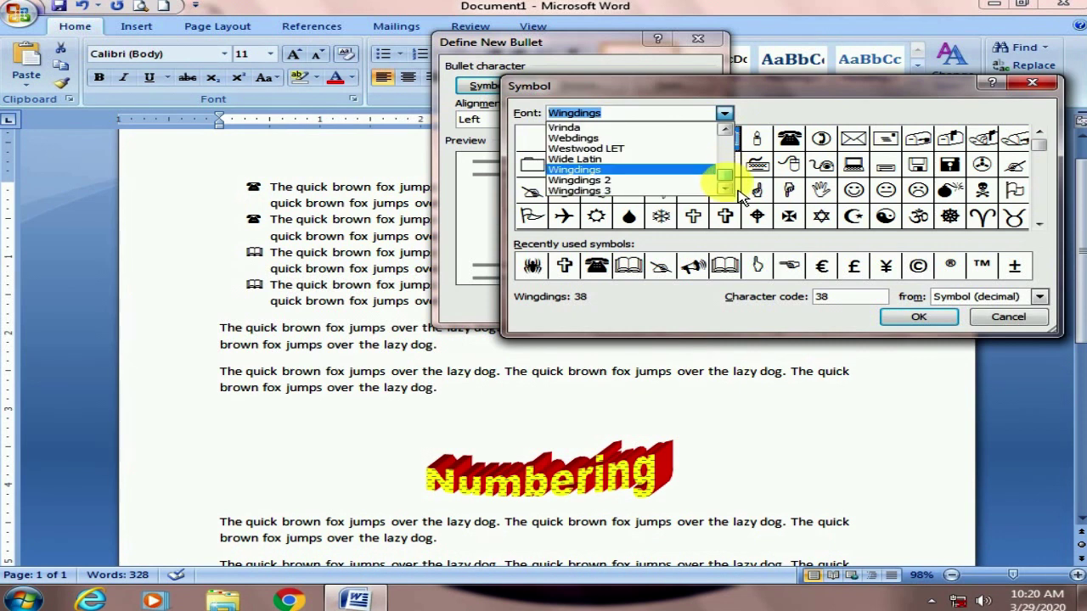
left_click(638, 179)
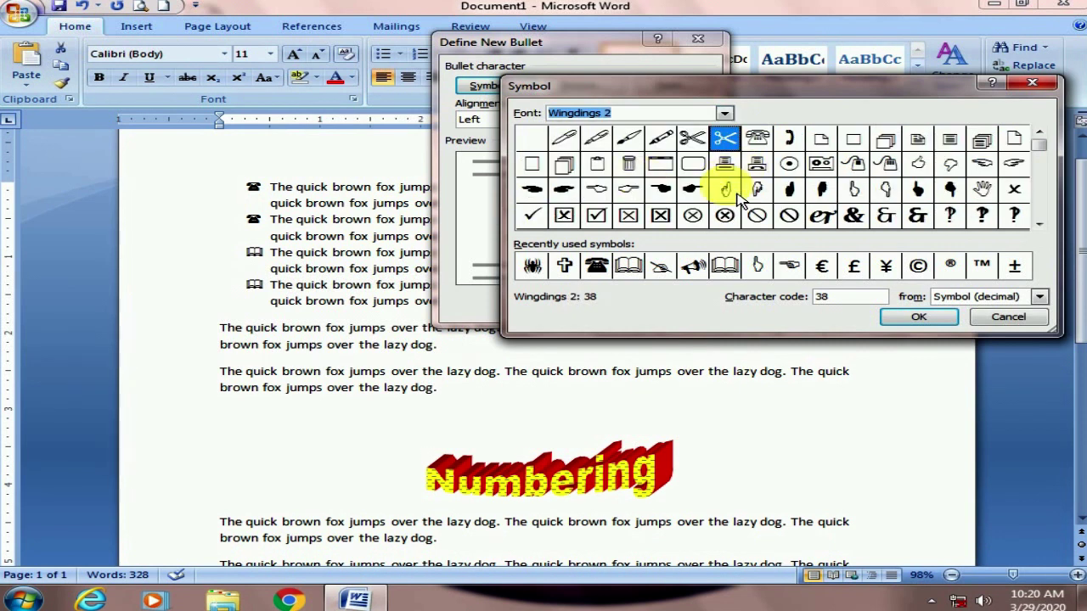
left_click(724, 113)
left_click(650, 202)
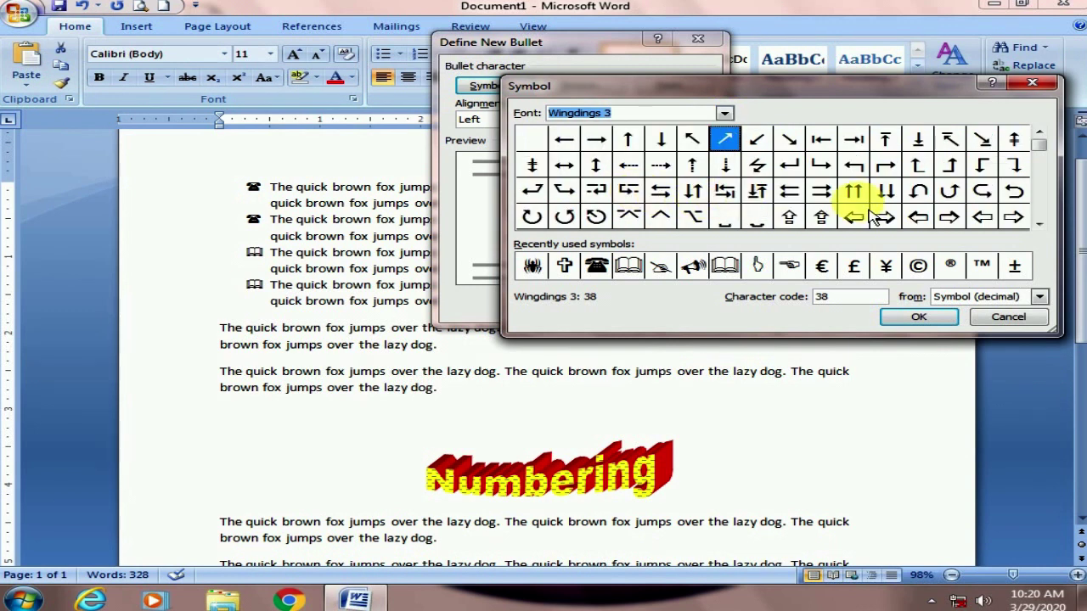
left_click(724, 114)
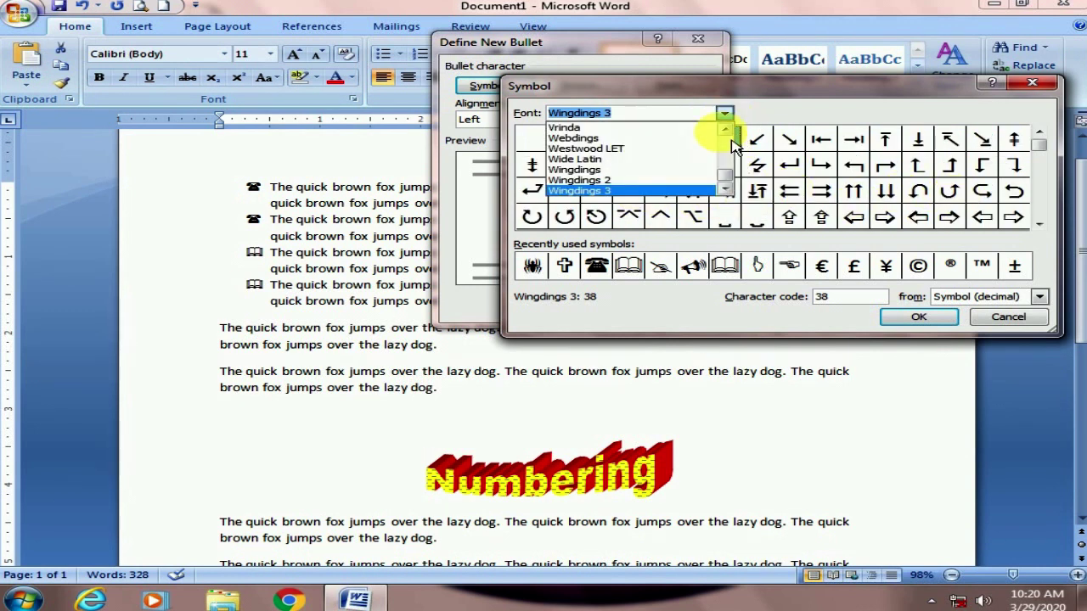
left_click(727, 130)
left_click(727, 131)
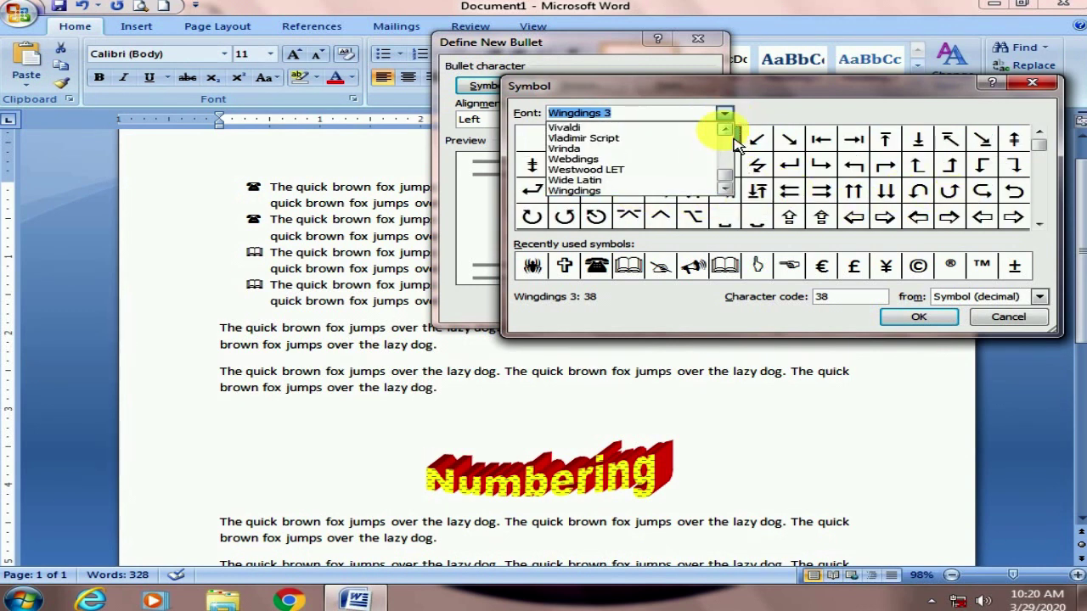
- Pick the Webdings trophy symbol (code 37) as the bullet and apply it
left_click(618, 159)
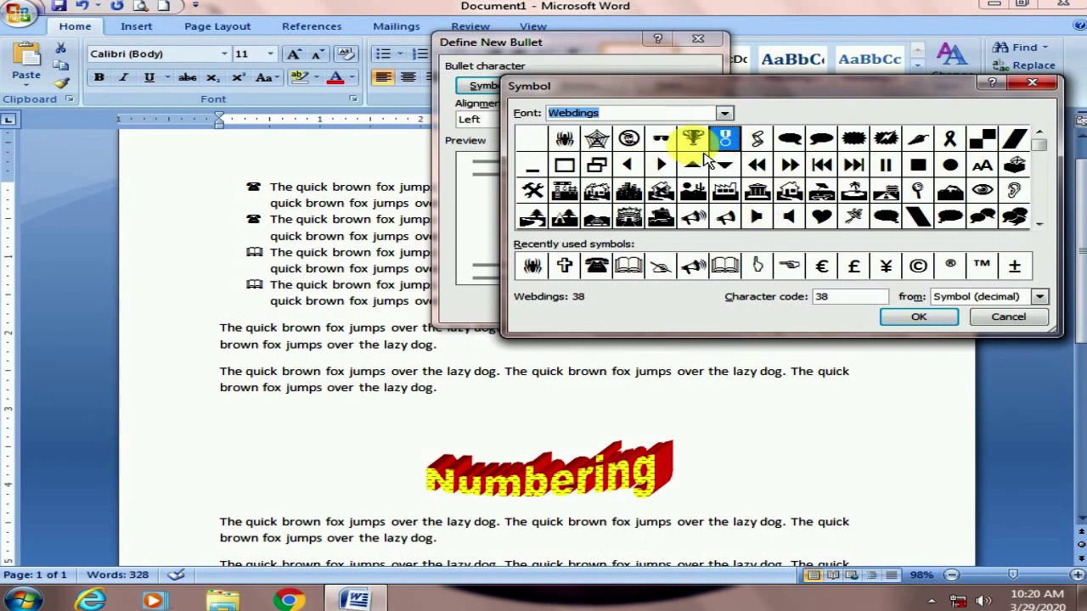
left_click(693, 138)
left_click(921, 319)
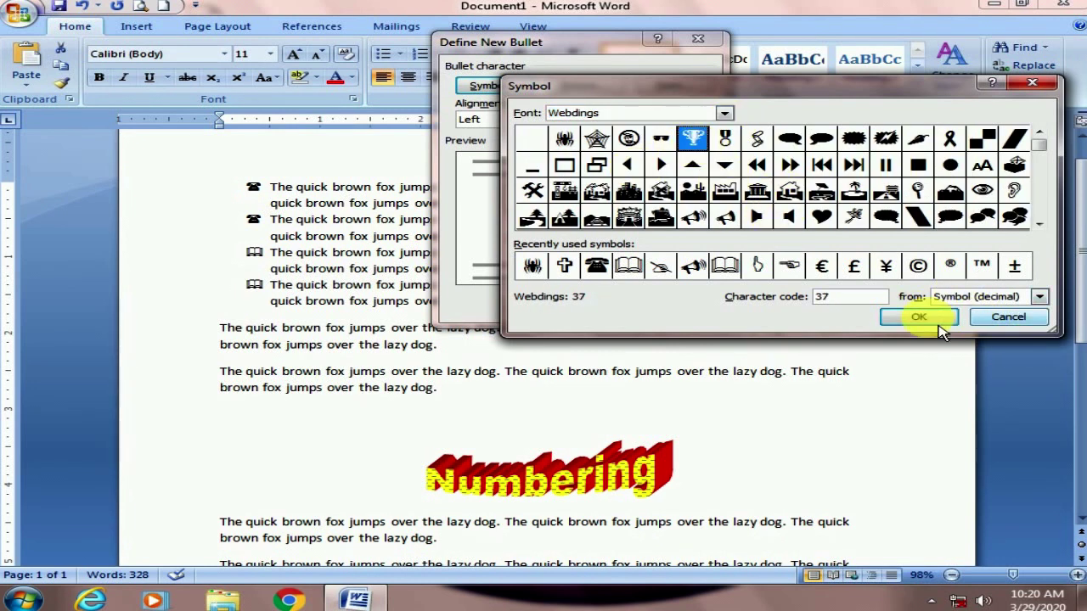
left_click(620, 309)
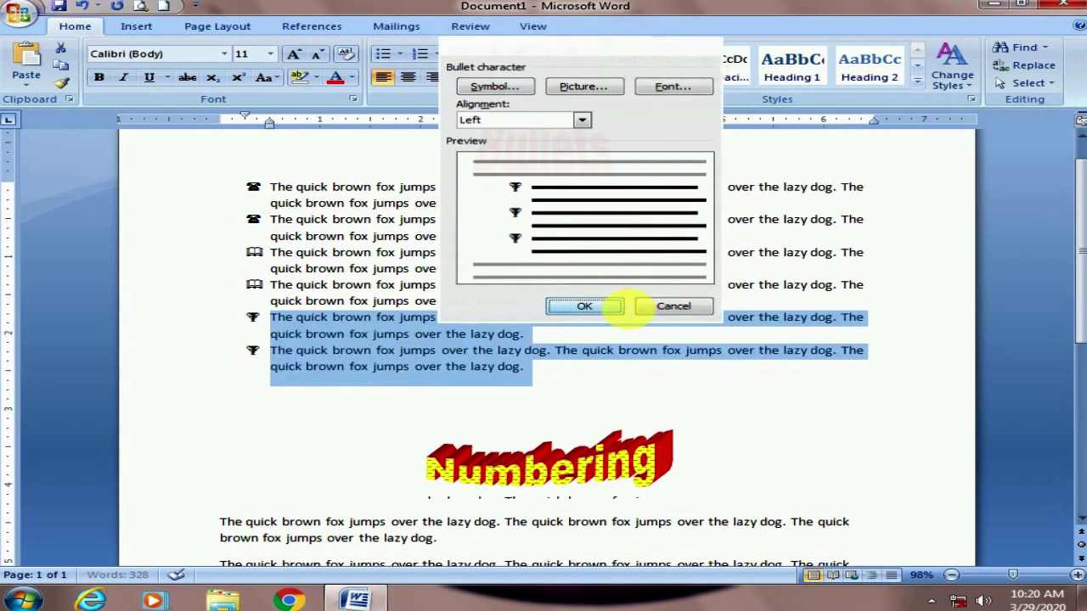
left_click(314, 285)
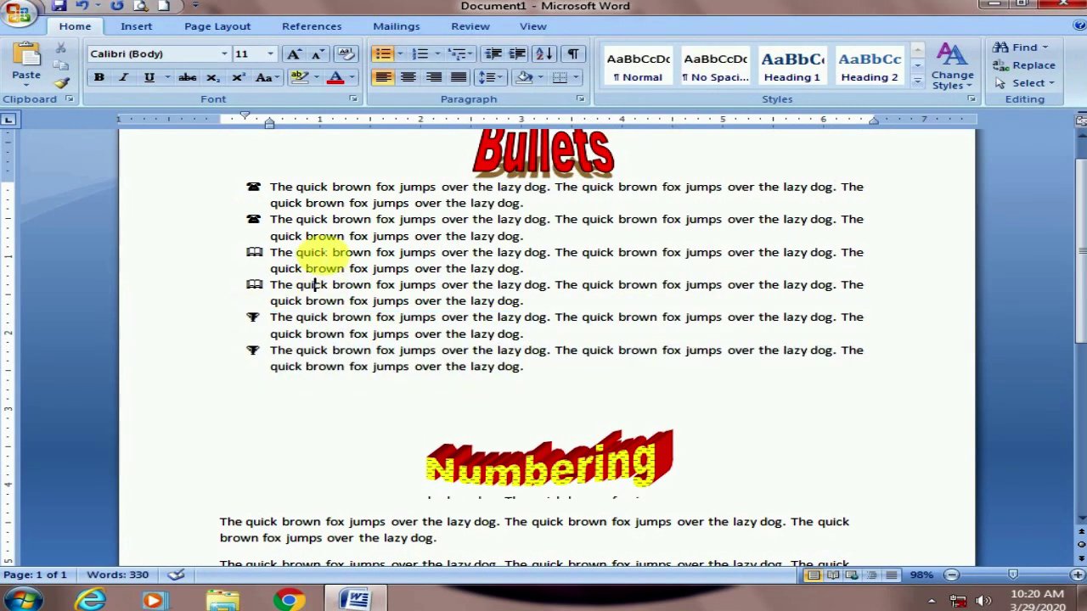
- Drag the ruler indent markers for all six bulleted paragraphs to shift the bullets left
left_click_drag(255, 189, 602, 366)
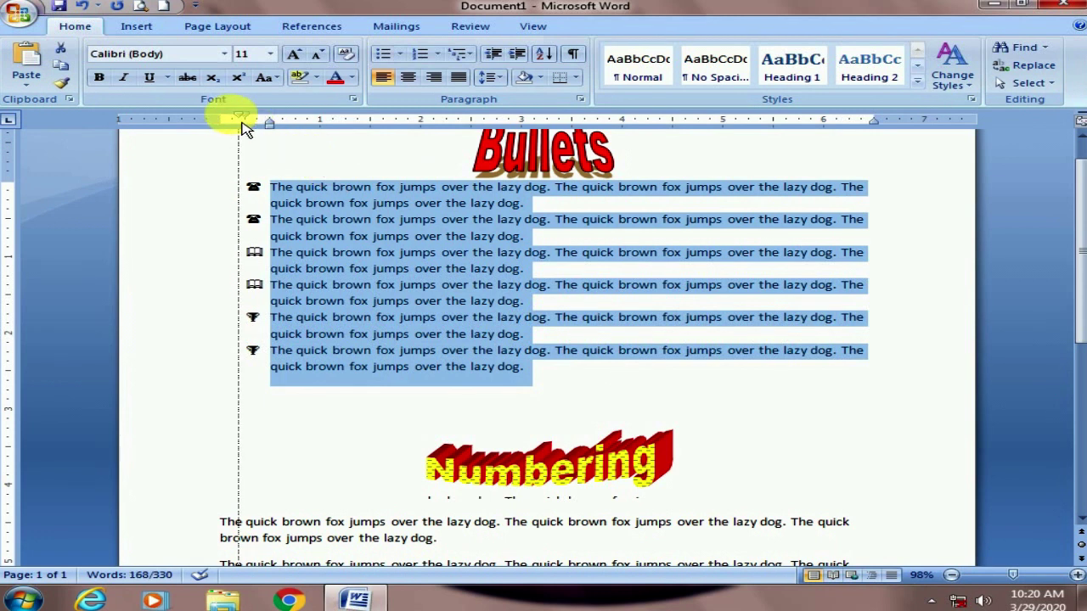
mouse_move(244, 128)
left_mouse_down()
mouse_move(225, 117)
mouse_move(300, 126)
mouse_move(231, 117)
left_mouse_up()
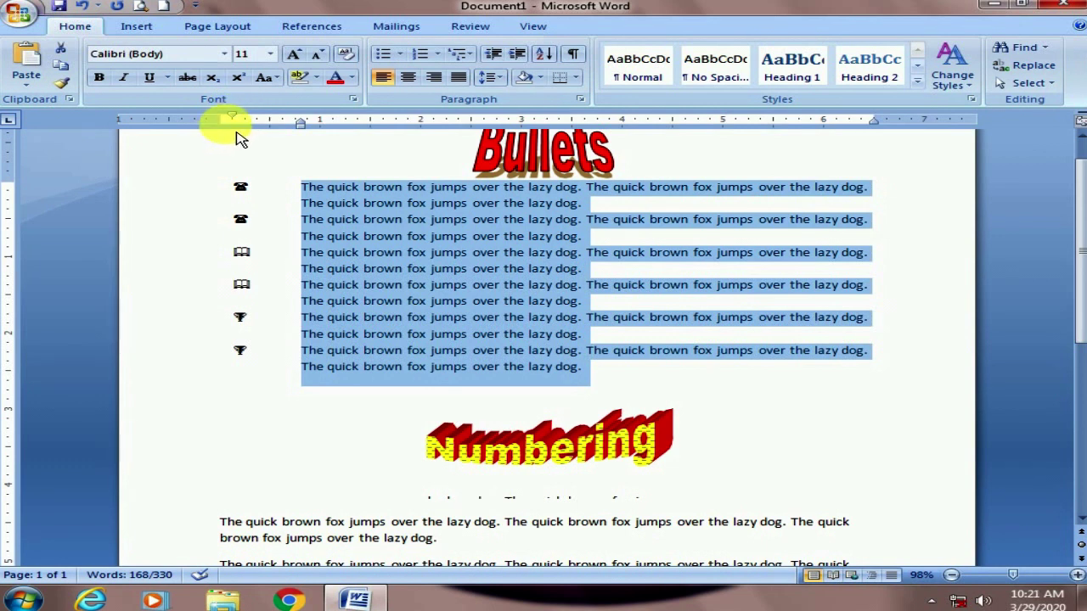
mouse_move(259, 128)
left_mouse_down()
mouse_move(299, 145)
mouse_move(284, 144)
left_mouse_up()
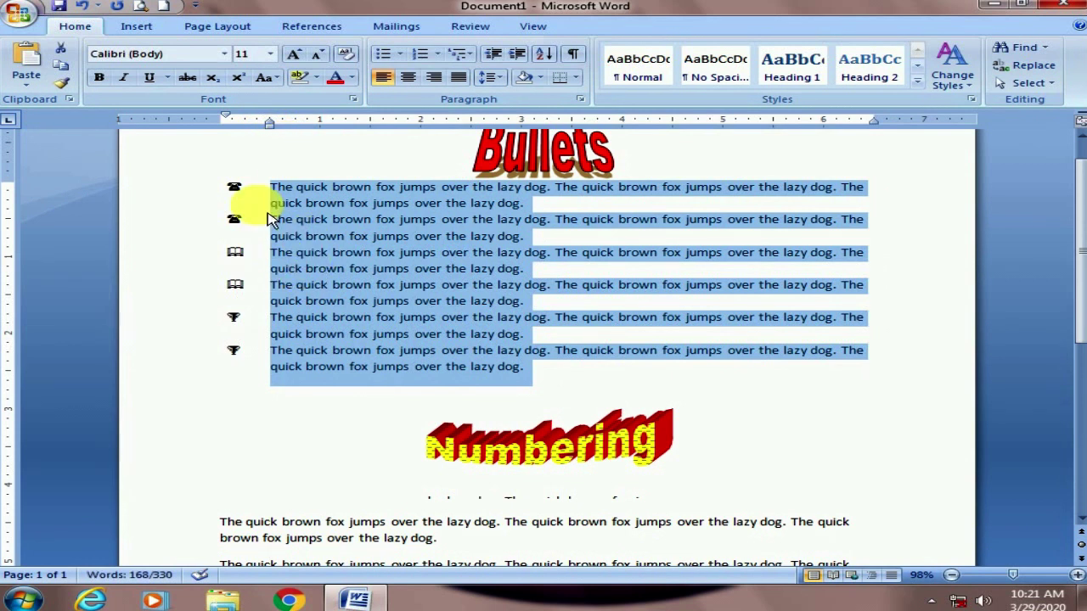
left_click(270, 205)
double_click(287, 205)
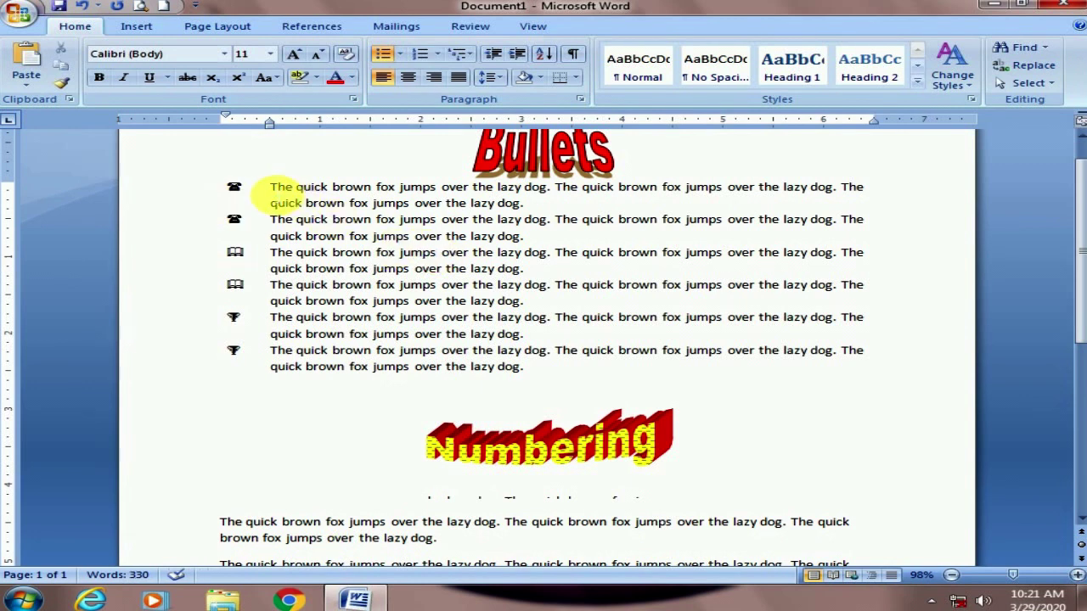
left_click_drag(270, 186, 544, 377)
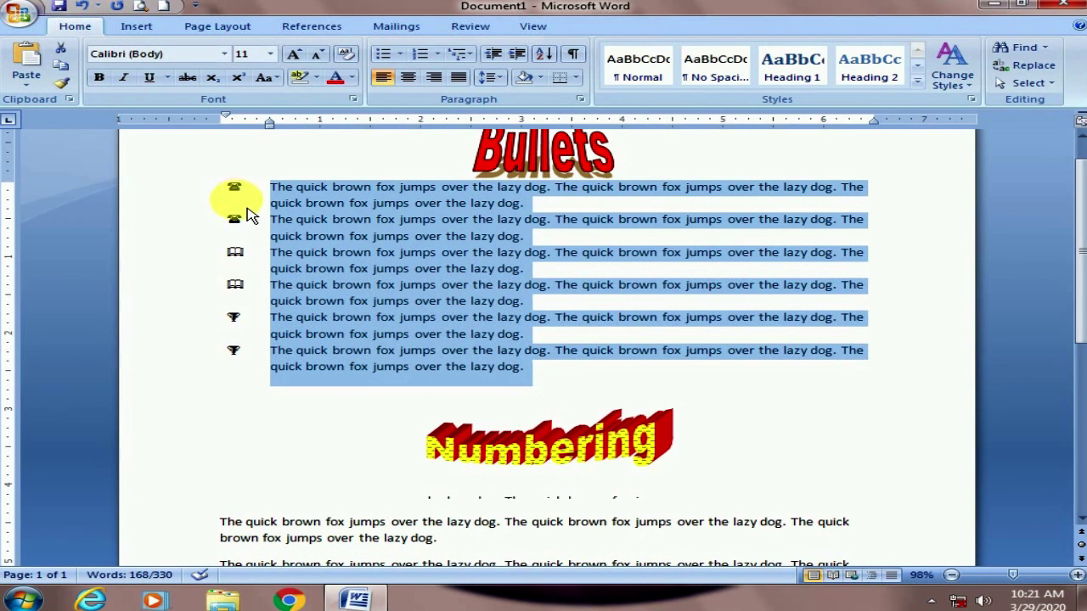
- Define a new multilevel list aligned at 0.5" for the telephone pair, then drag the hanging indent to the margin
mouse_move(270, 186)
left_mouse_down()
mouse_move(552, 222)
mouse_move(558, 235)
left_mouse_up()
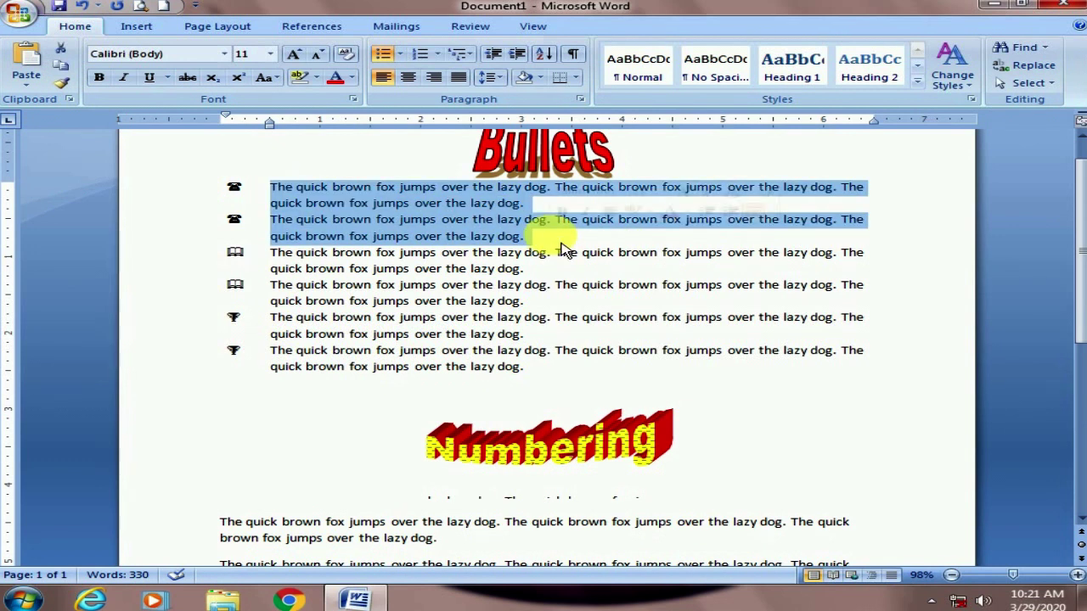
left_click(469, 54)
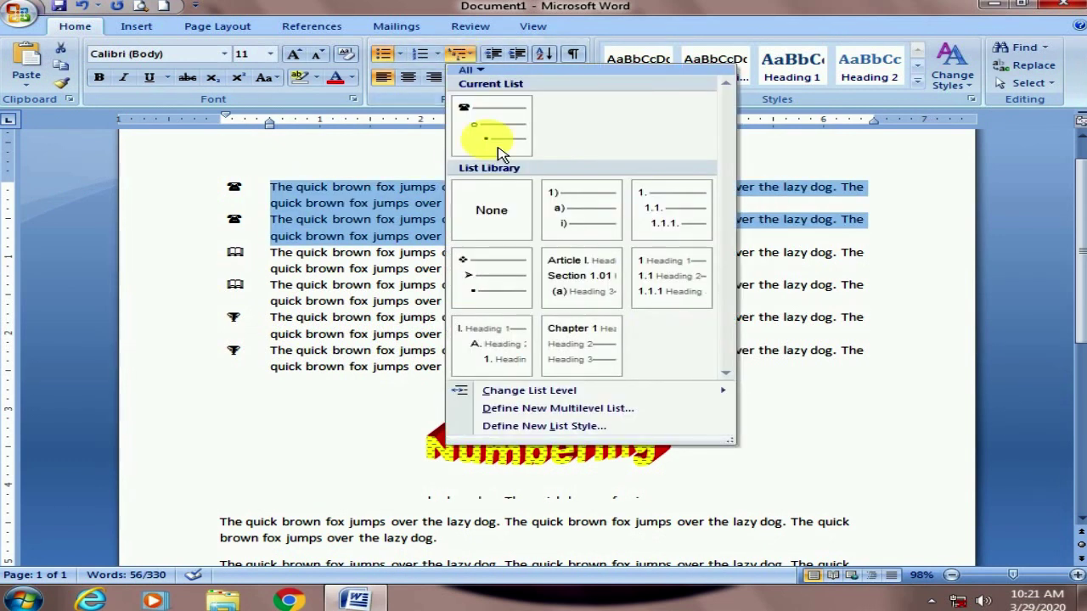
left_click(486, 62)
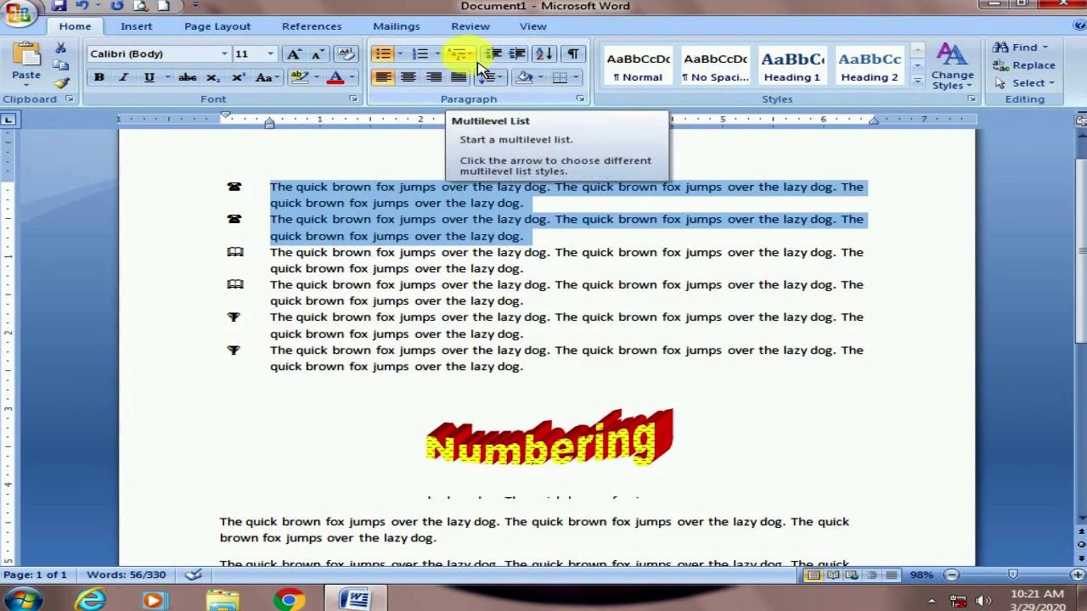
left_click(475, 61)
mouse_move(557, 408)
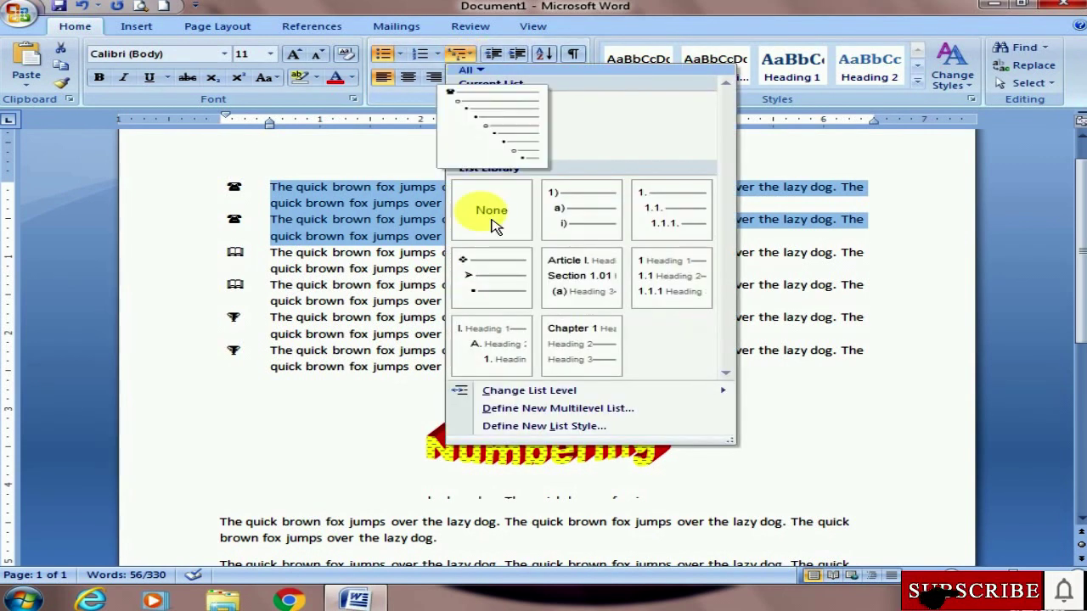
left_click(519, 411)
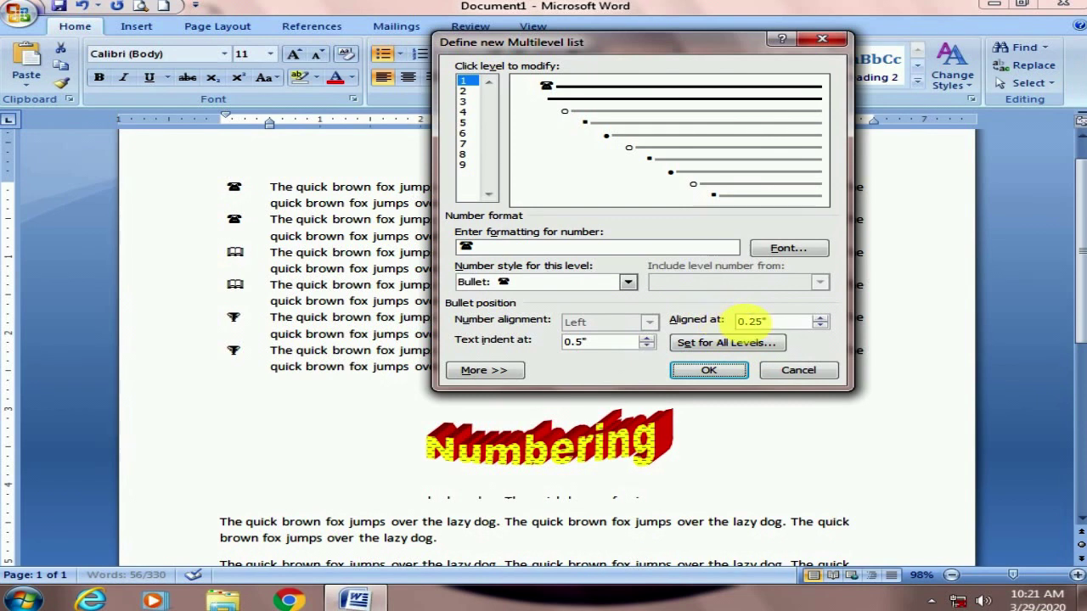
left_click(821, 319)
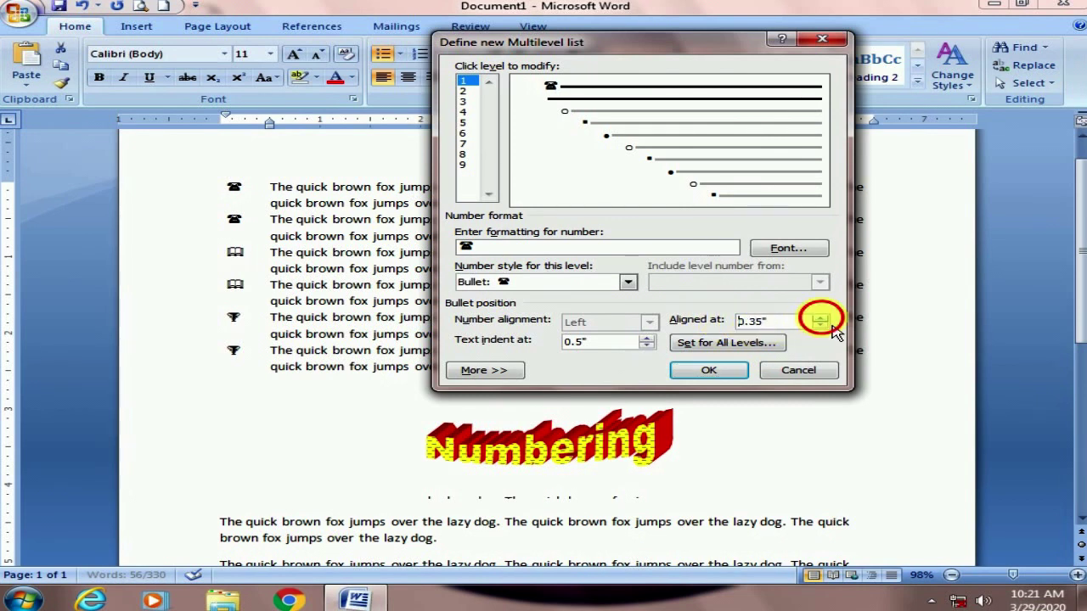
left_click(821, 319)
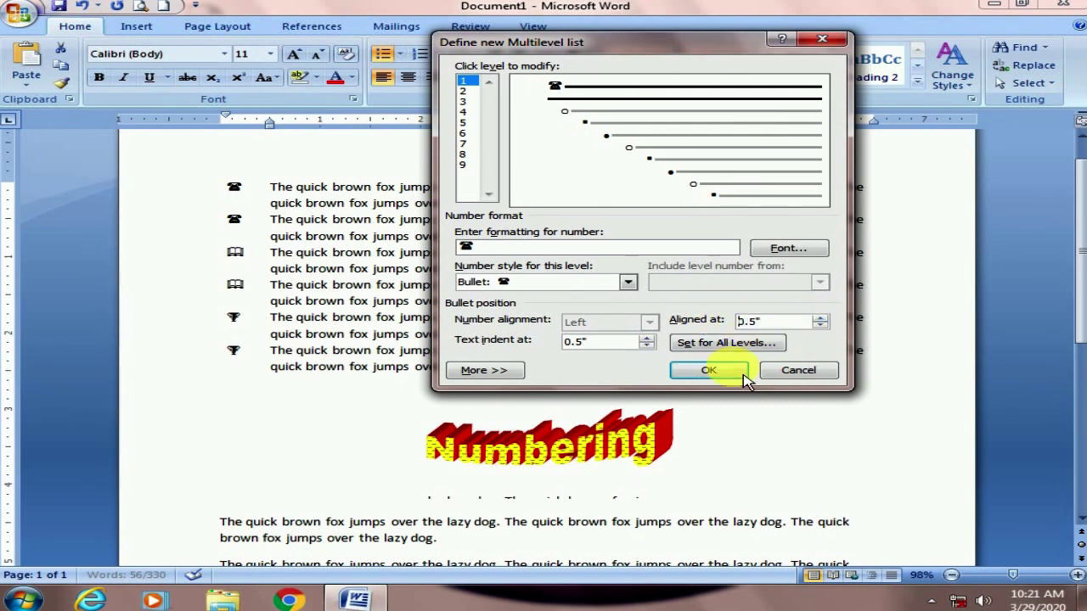
left_click(722, 382)
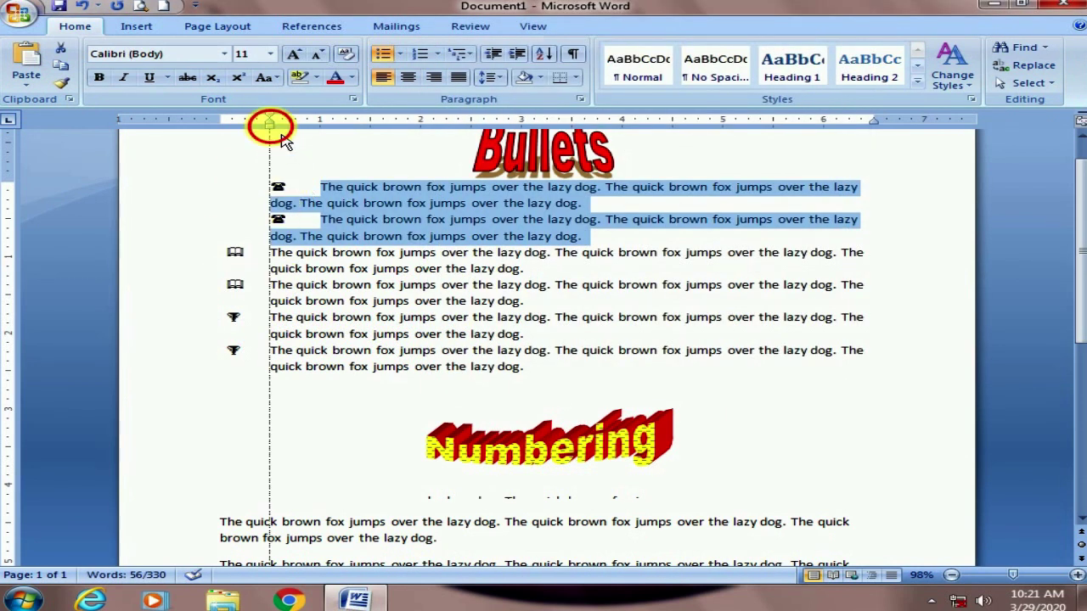
left_click_drag(269, 122, 225, 121)
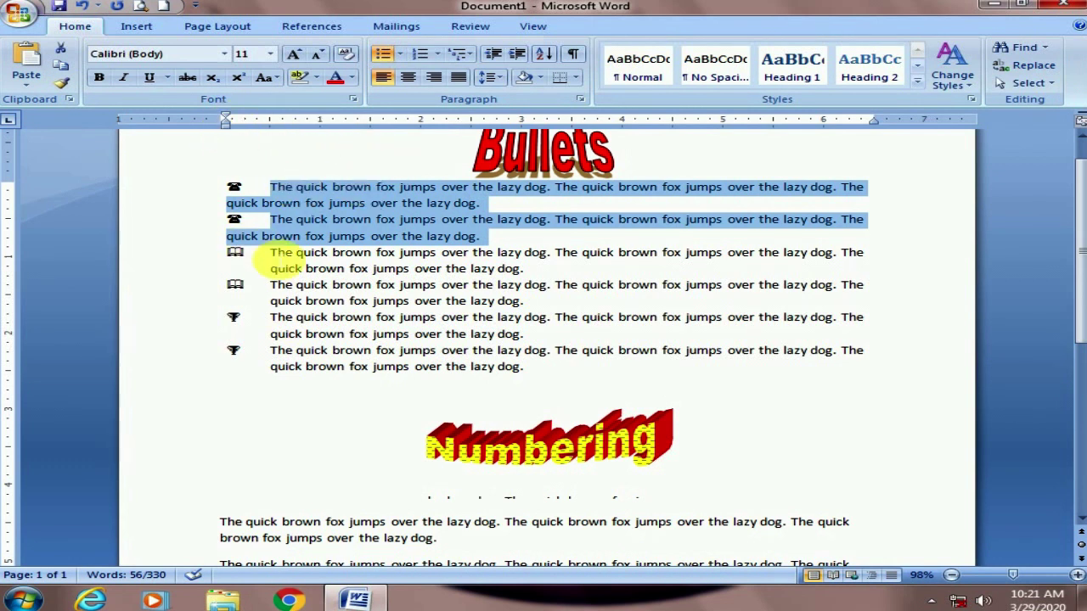
- Give the book-bullet pair a 0.5" bullet position and pull their wrapped lines to the margin
left_click_drag(270, 252, 594, 310)
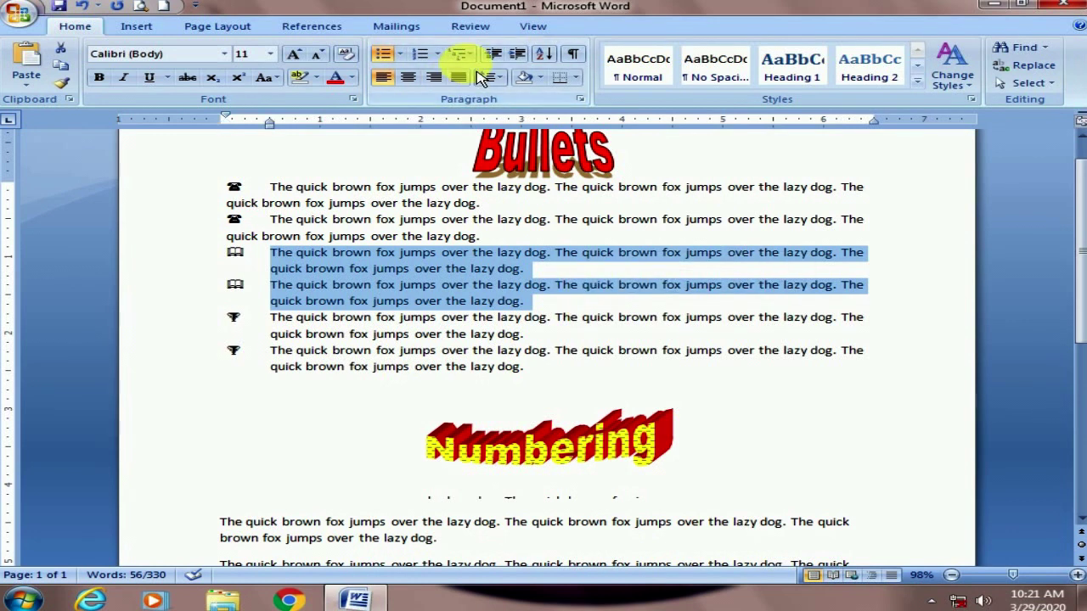
left_click(459, 53)
left_click(565, 492)
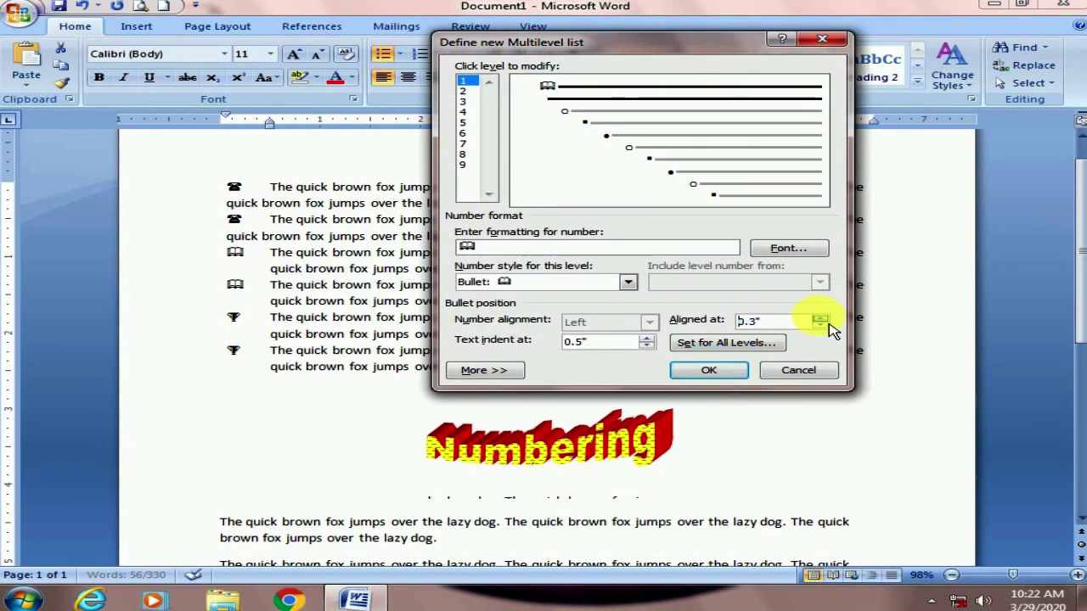
left_click(709, 370)
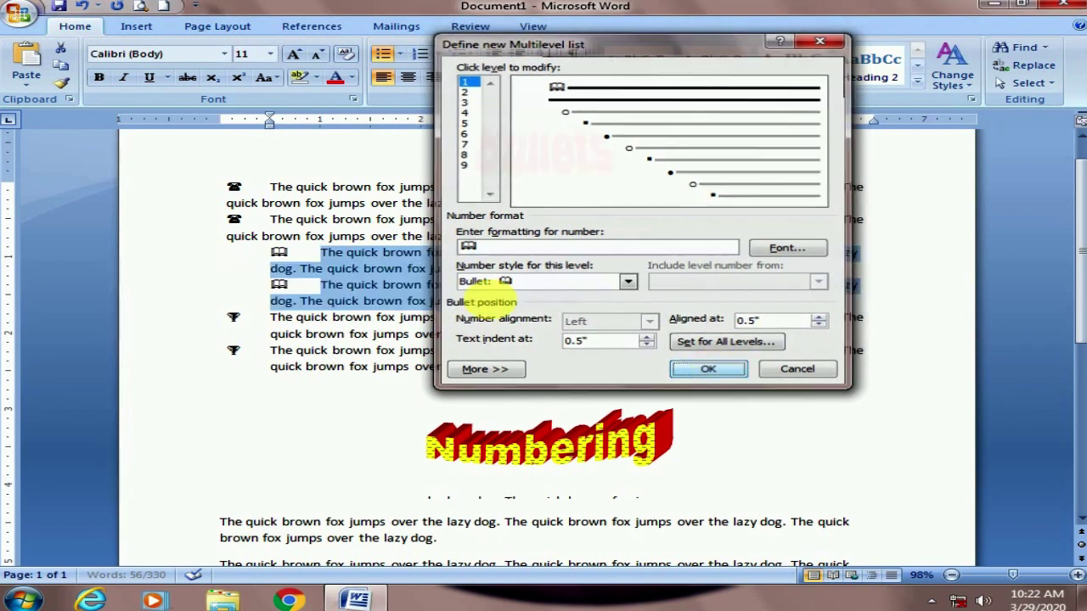
left_click_drag(270, 125, 243, 136)
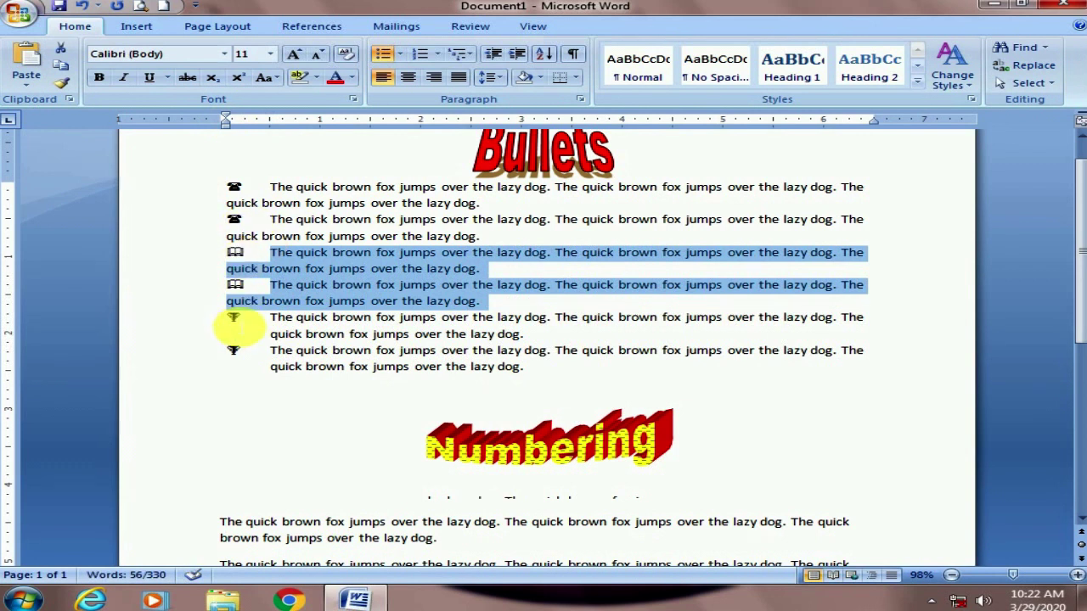
- Give the trophy-bullet pair a 0.5" bullet position and pull their wrapped lines to the margin
left_click_drag(272, 320, 580, 374)
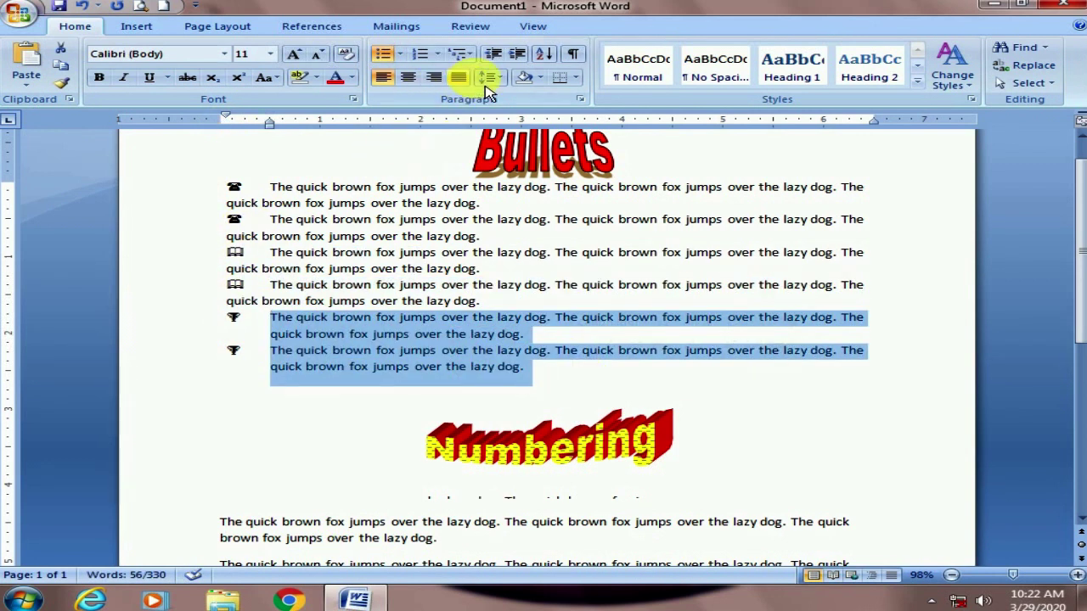
left_click(459, 53)
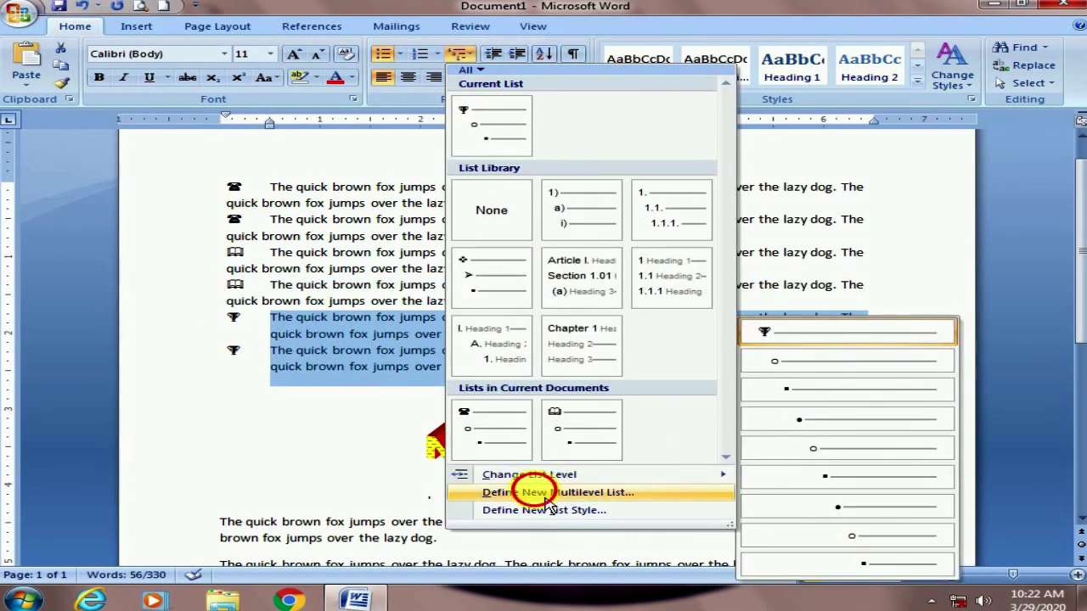
left_click(521, 492)
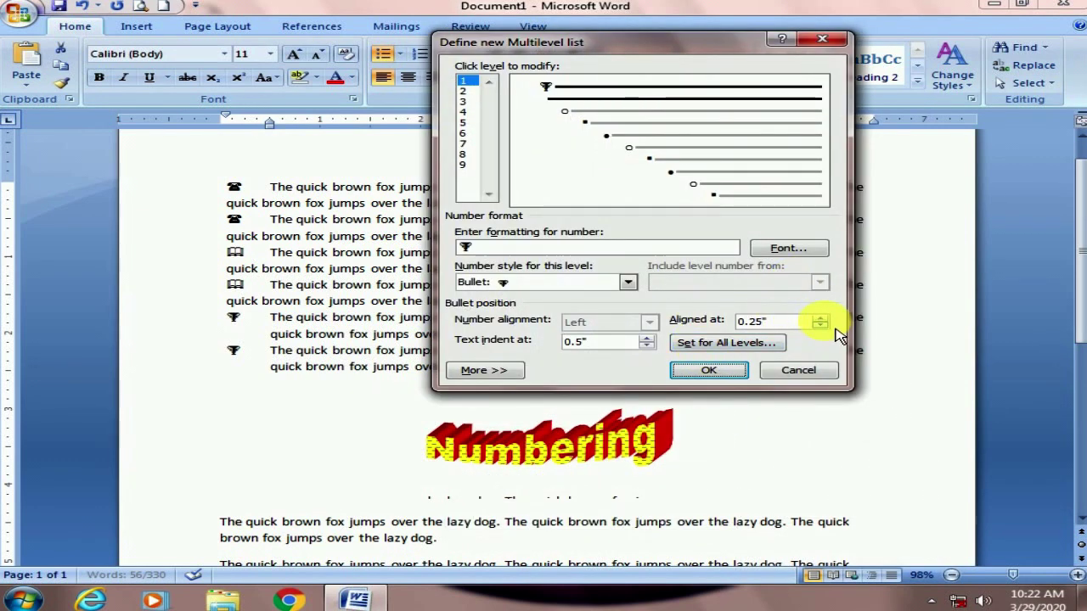
left_click(708, 370)
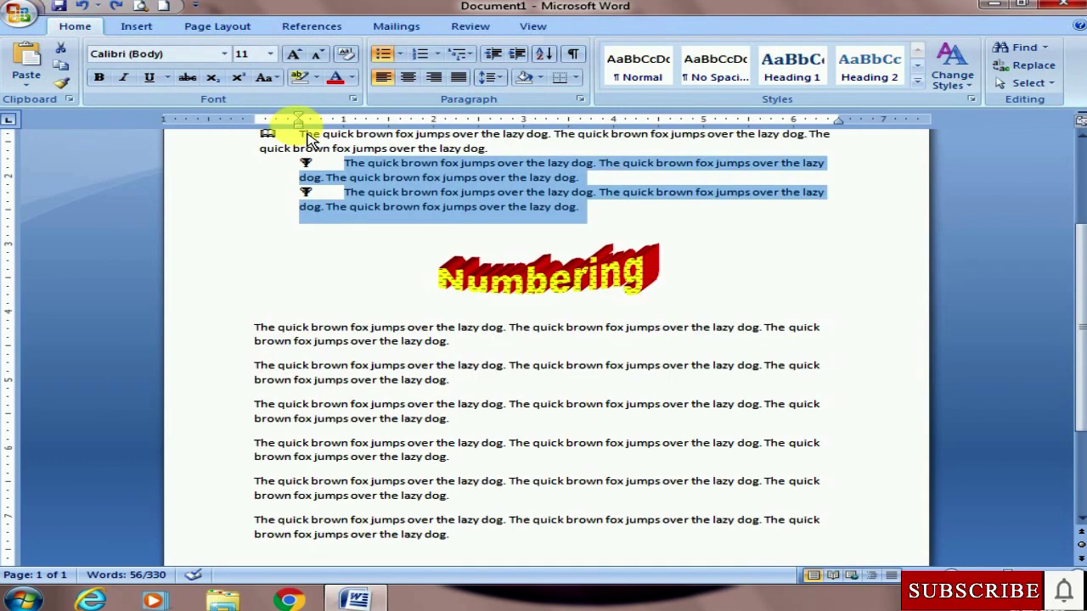
mouse_move(299, 121)
left_mouse_down()
mouse_move(254, 121)
mouse_move(270, 136)
left_mouse_up()
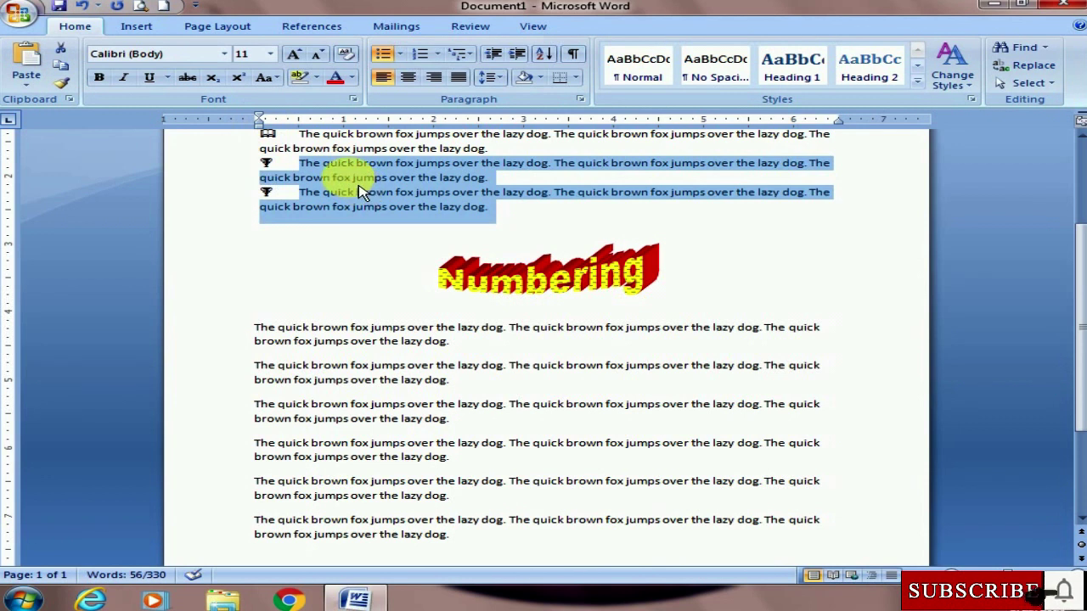
- Deselect and undo/redo the last indent change to check the bullet layout
left_click(351, 178)
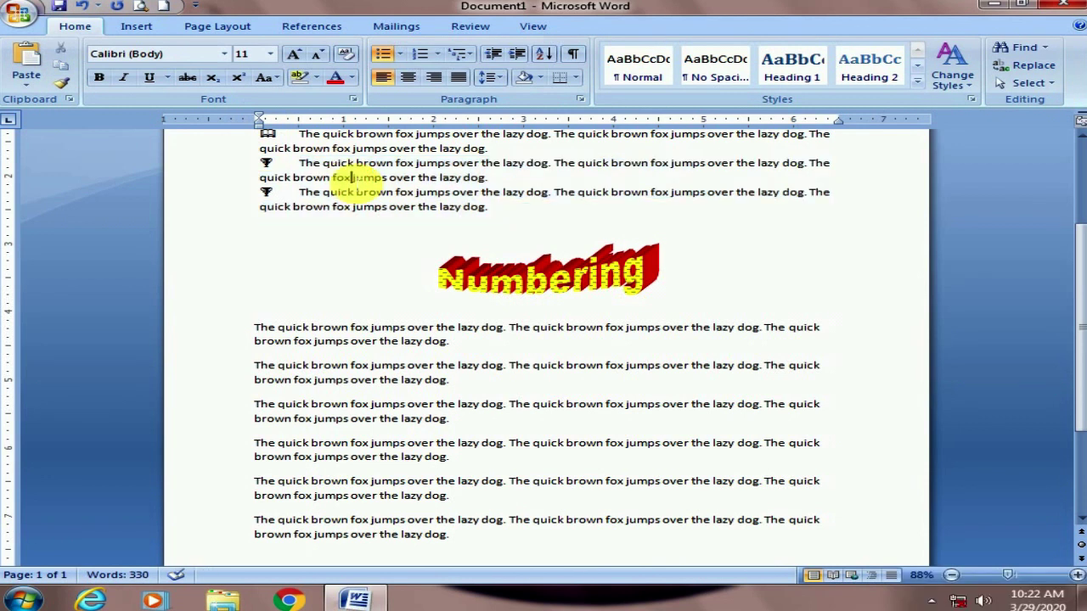
key("ctrl+z")
key("ctrl+y")
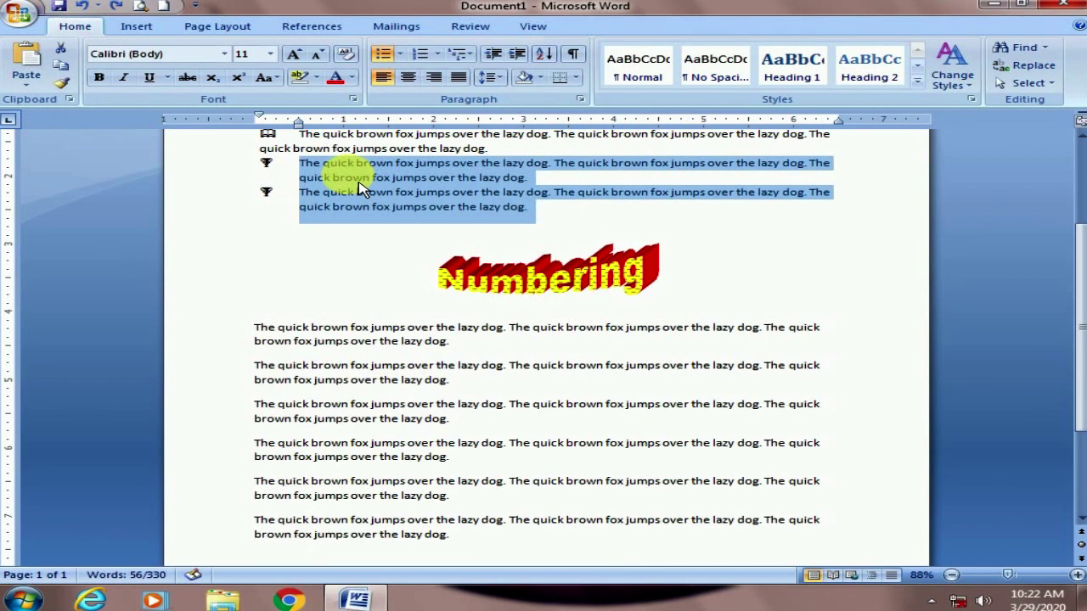
key("ctrl+z")
key("ctrl+z")
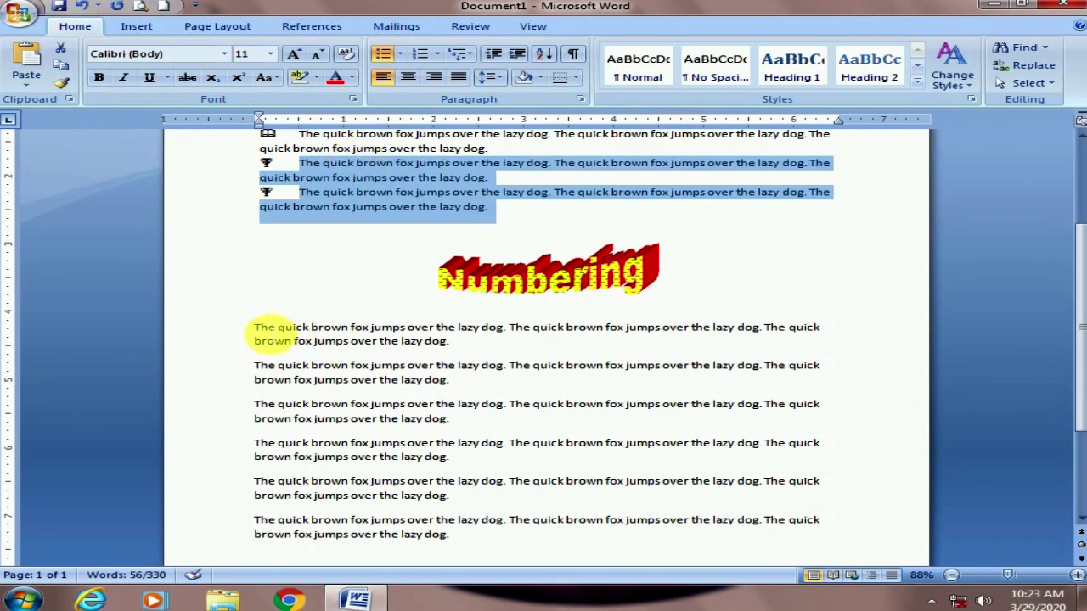
- Apply 1., 2., 3. numbering to the six Numbering paragraphs and shift the numbers left
left_click_drag(261, 331, 563, 541)
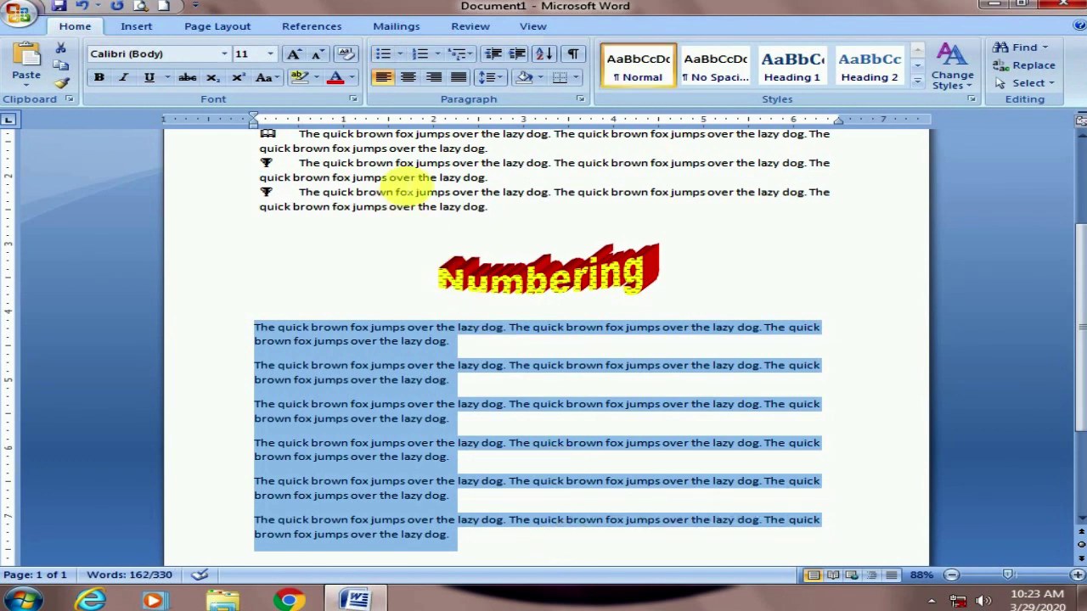
left_click(437, 54)
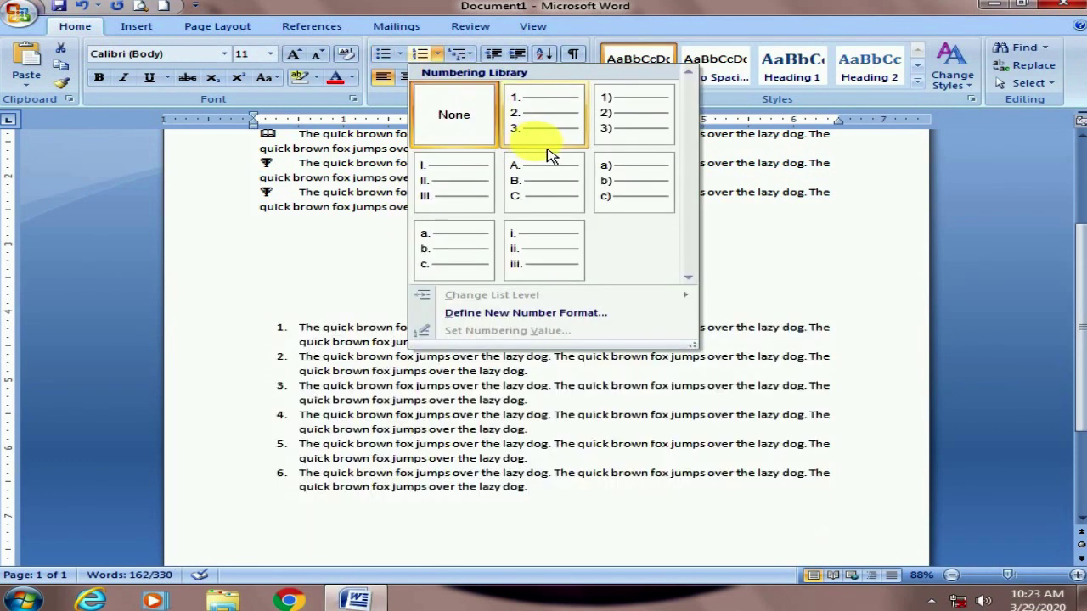
left_click(549, 155)
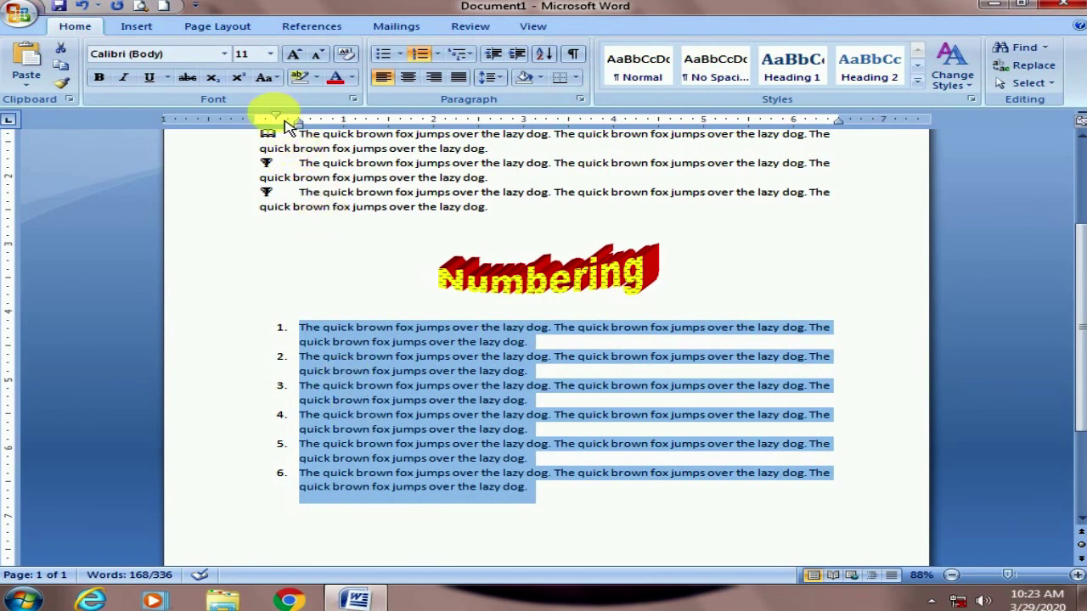
mouse_move(274, 116)
left_mouse_down()
mouse_move(264, 117)
mouse_move(406, 123)
mouse_move(297, 136)
left_mouse_up()
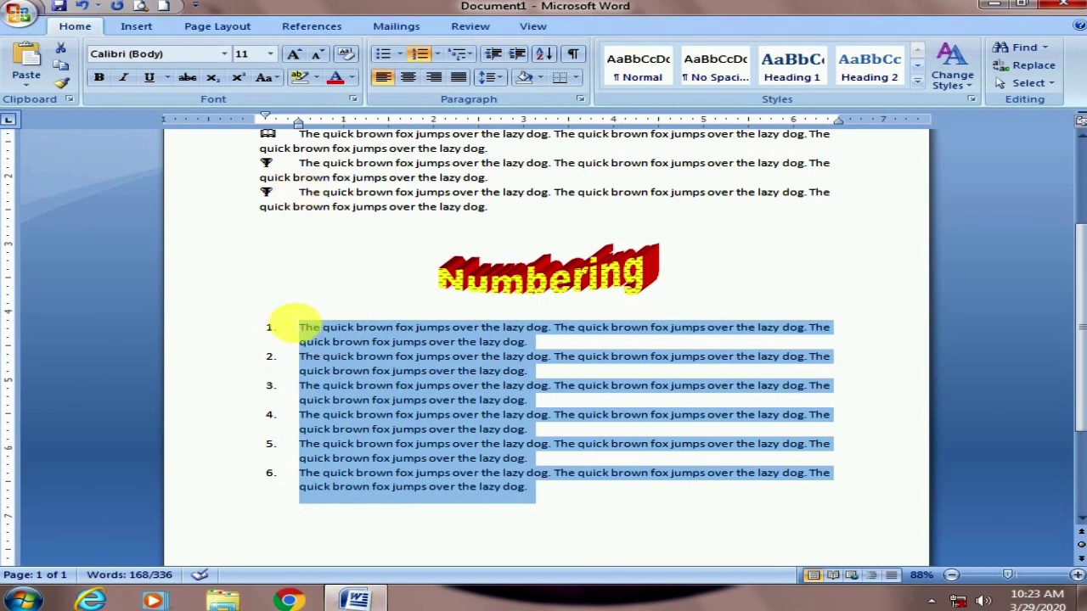
- Reselect the whole numbered list from item 1 to the end
left_click(304, 333)
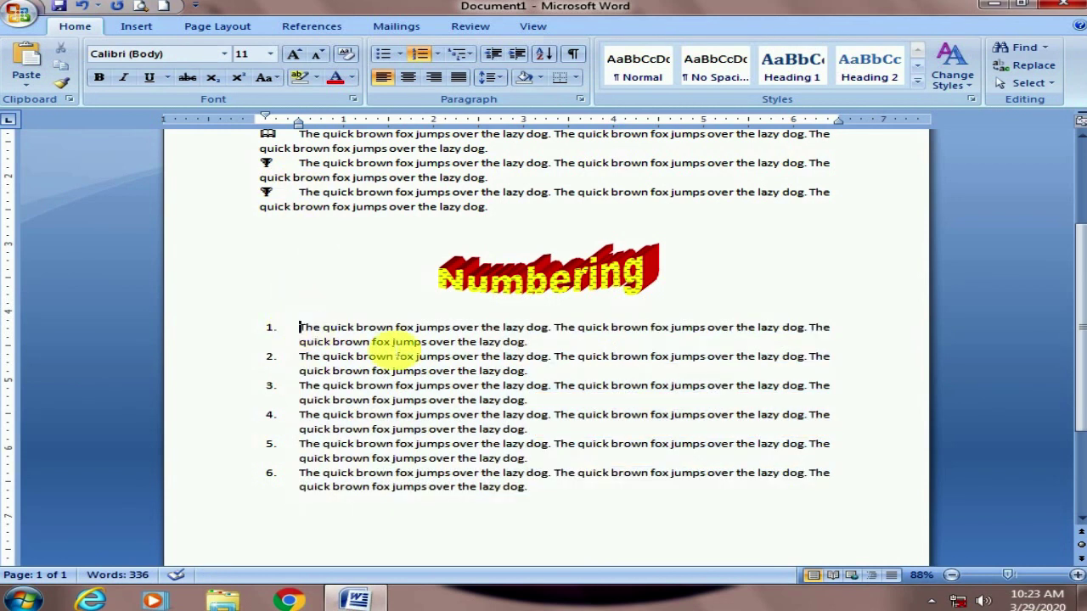
left_click(544, 344, "shift")
key("ctrl+shift+End")
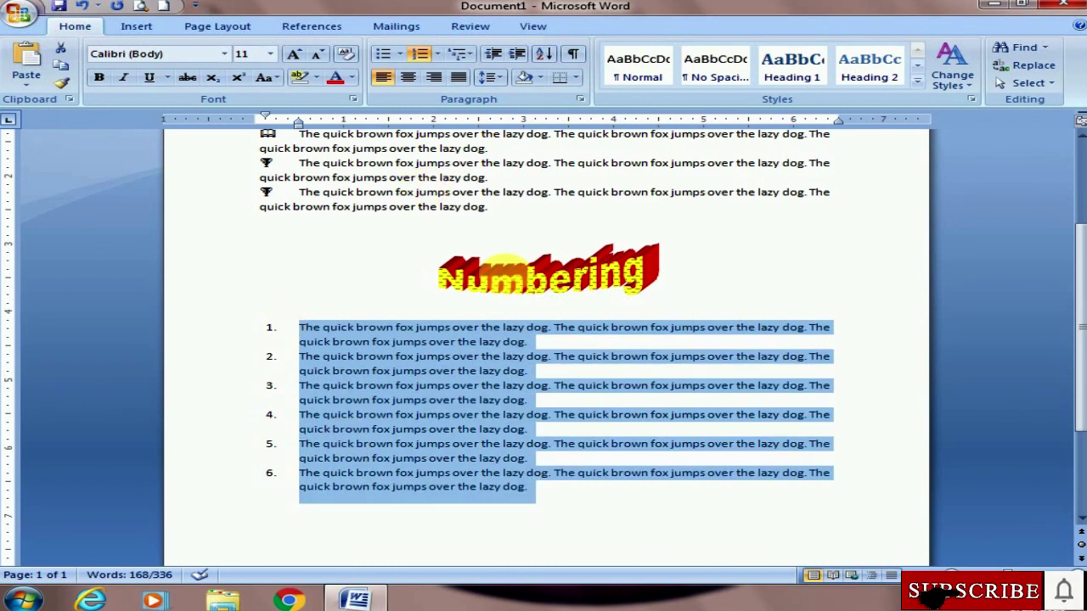
left_click(459, 53)
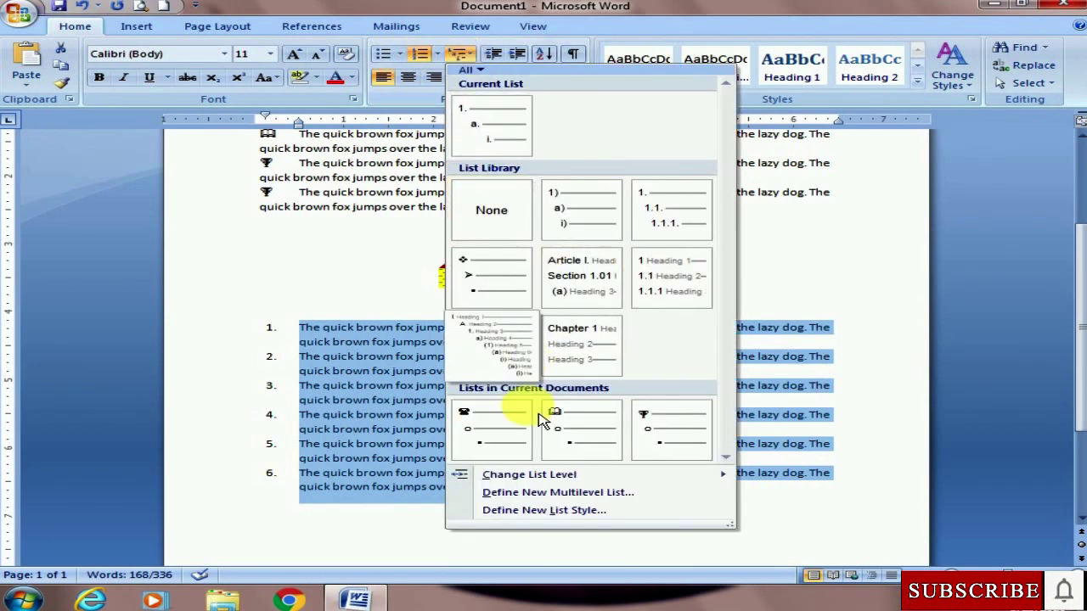
- Define a new multilevel list for the numbers and drag the hanging indent to the left margin
left_click(556, 493)
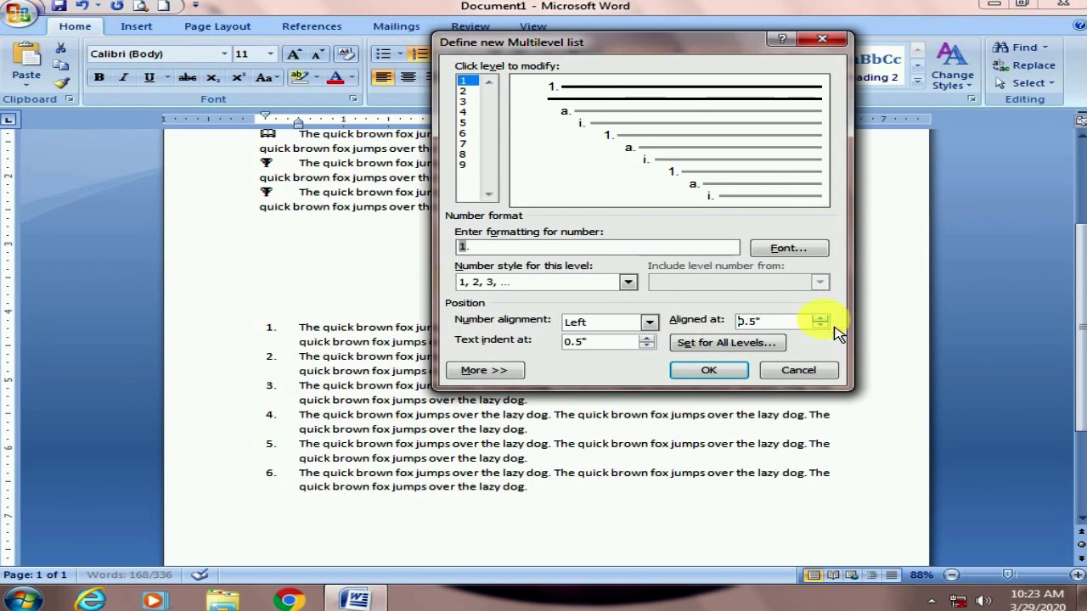
left_click(707, 371)
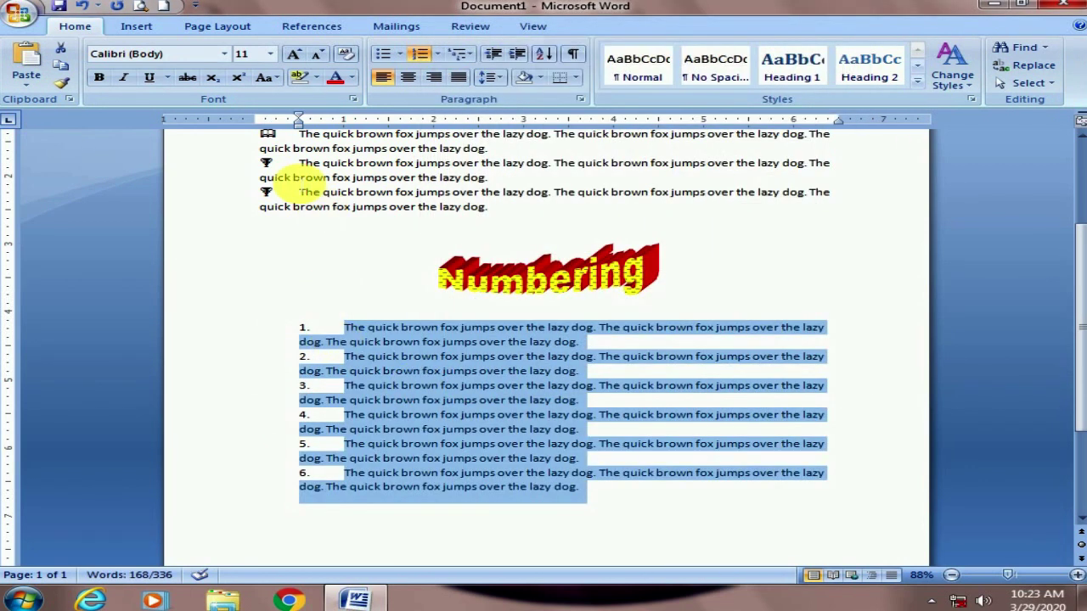
left_click_drag(297, 123, 259, 123)
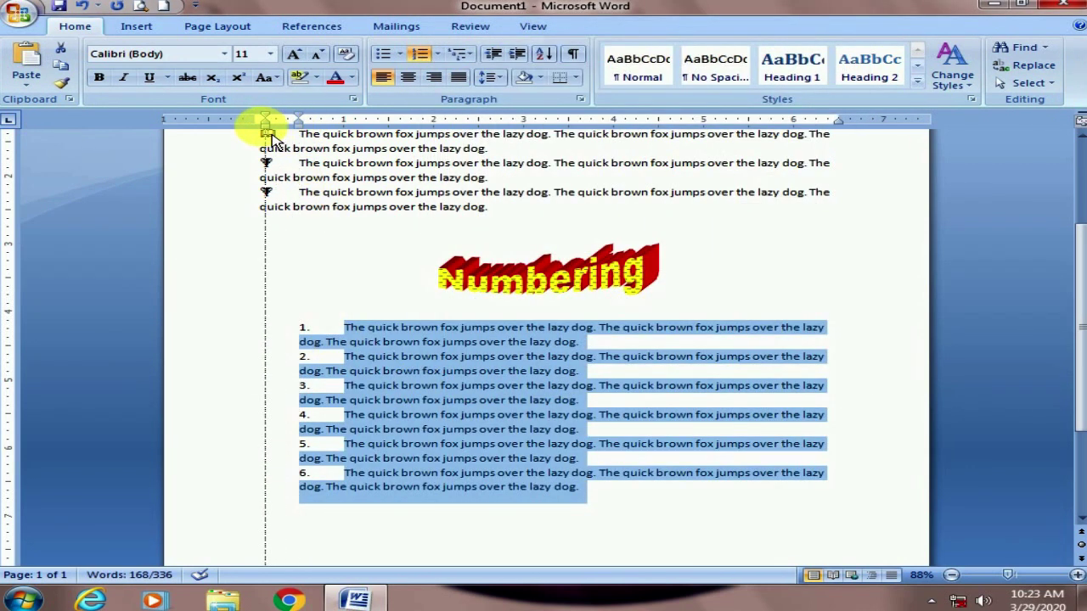
left_click(367, 361)
scroll(544, 408, "up", 5)
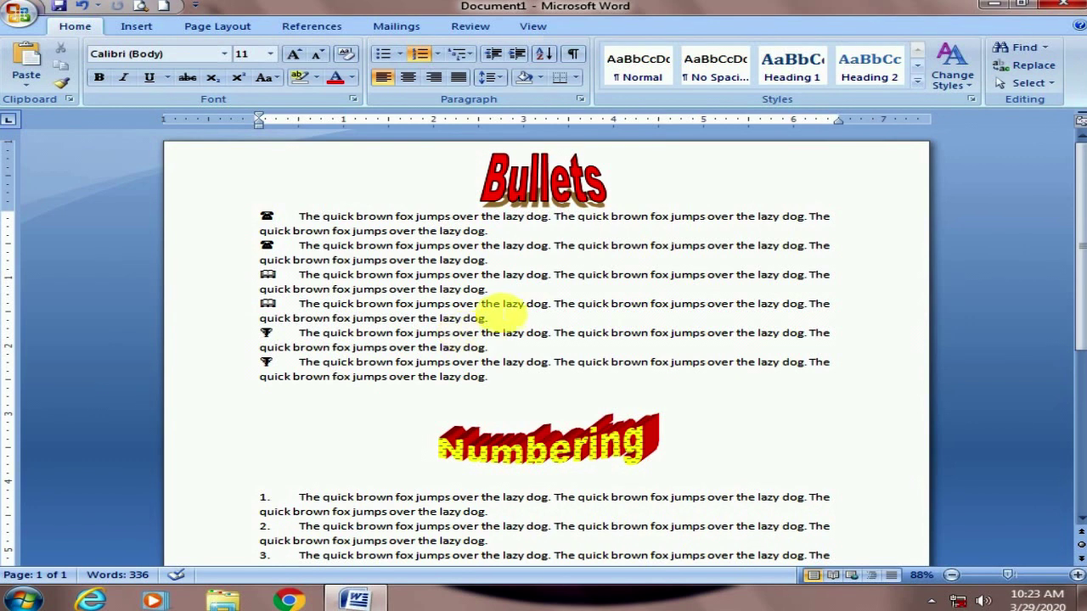
left_click(420, 304)
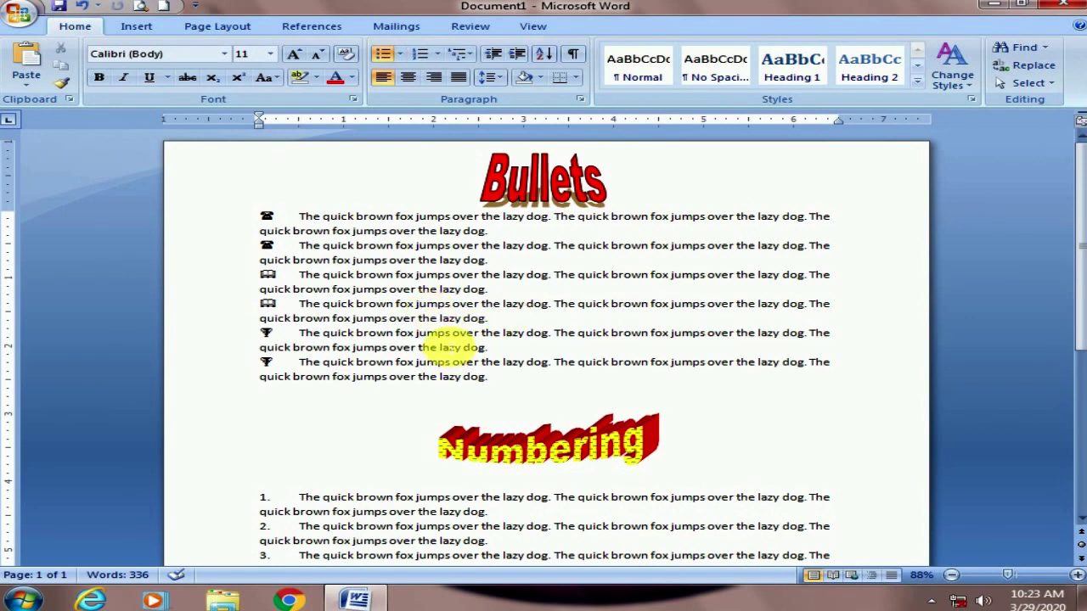